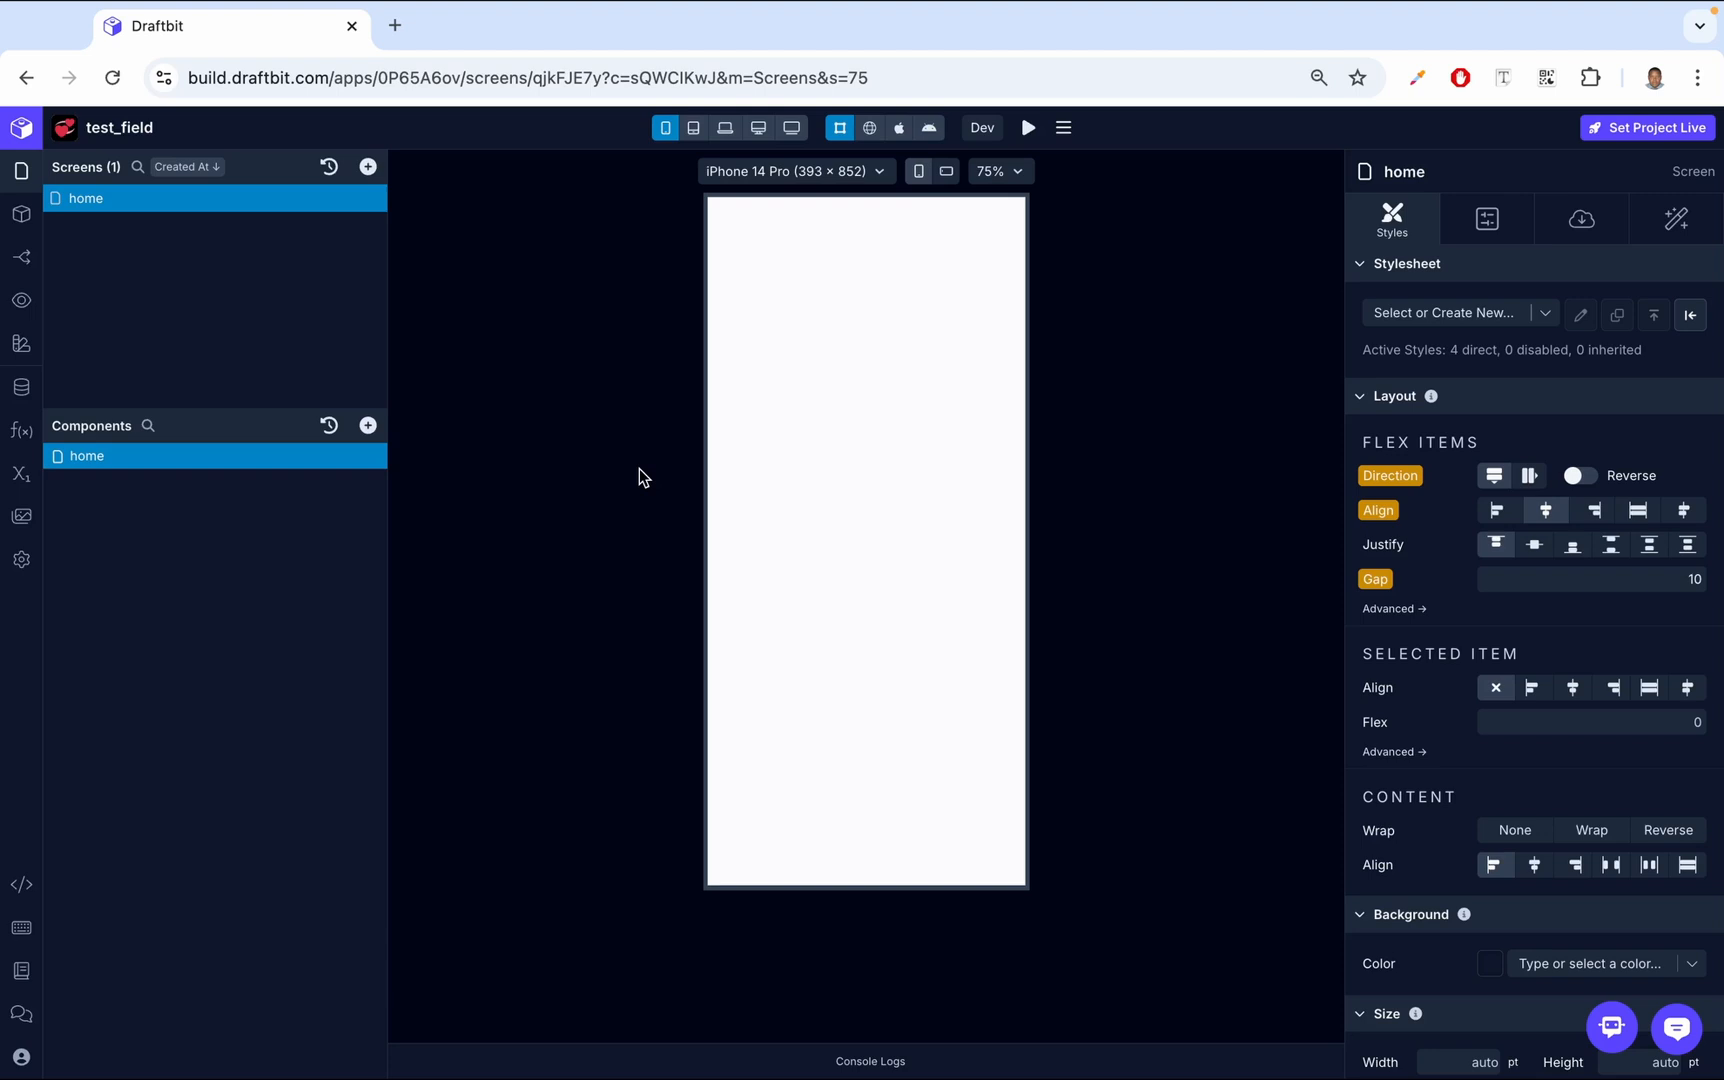
# Add a Linear Progress component to the home screen
pyautogui.click(368, 425)
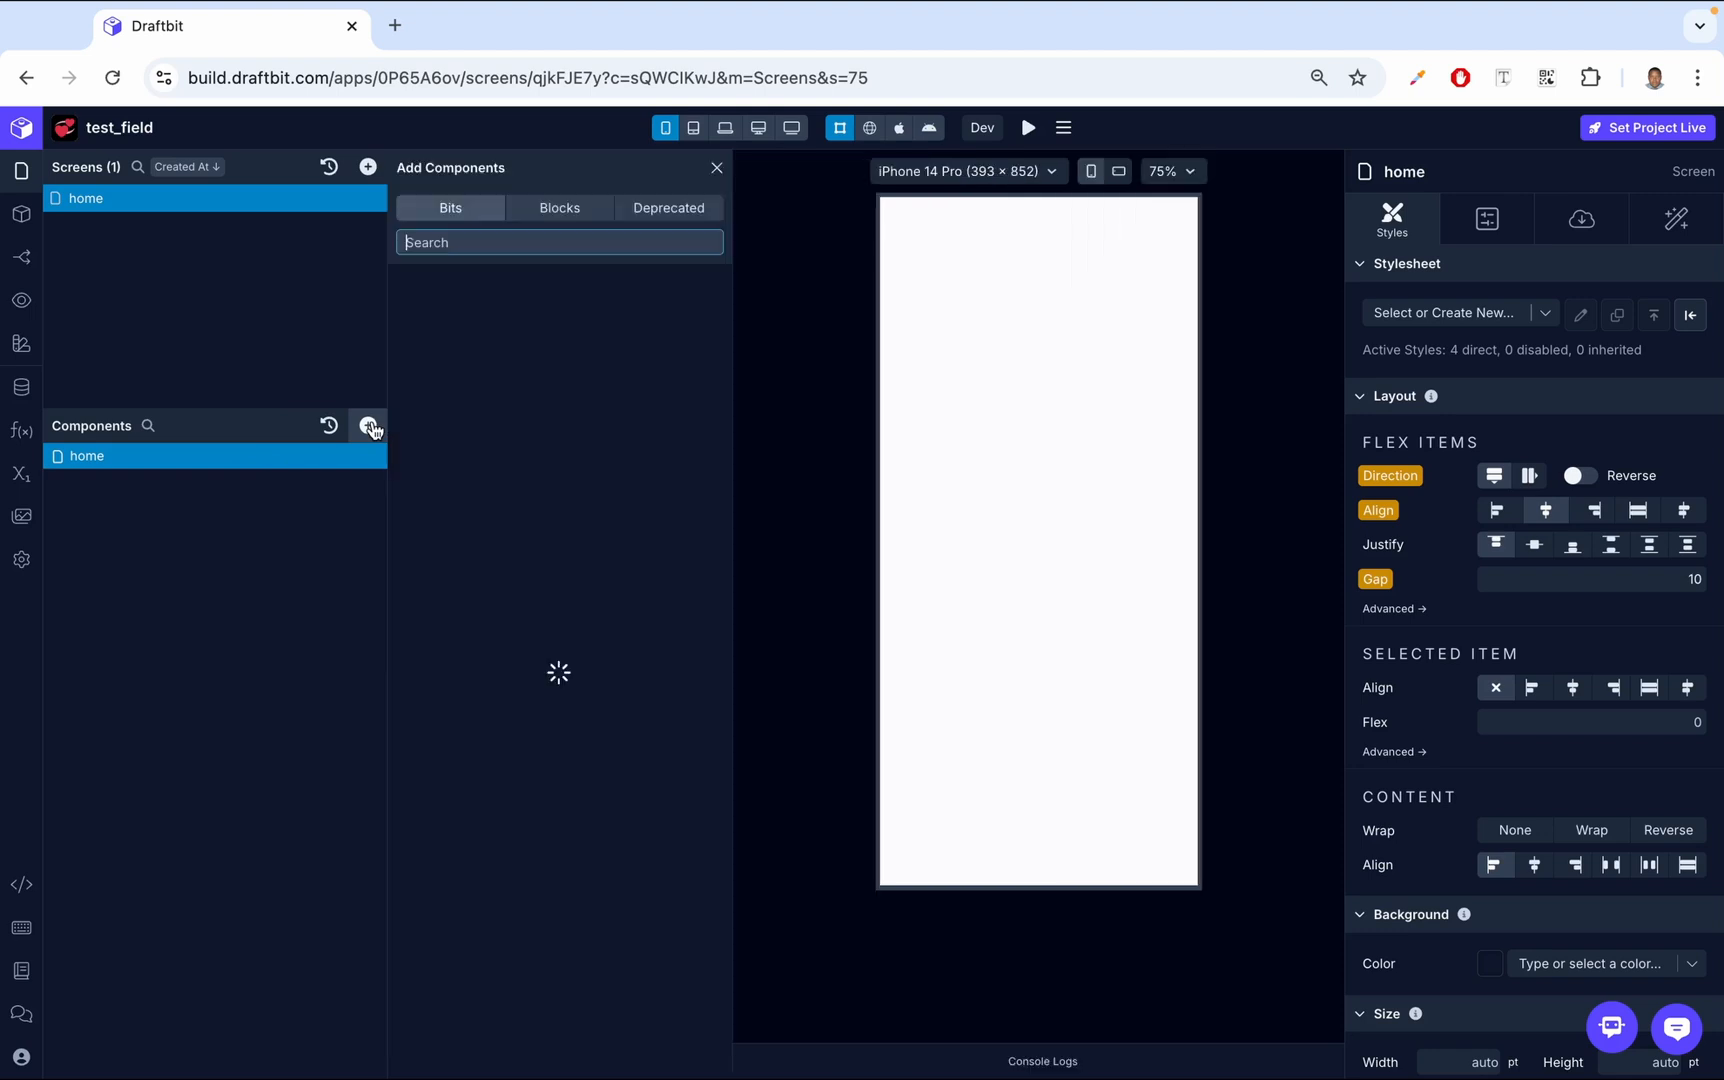
pyautogui.write('linear')
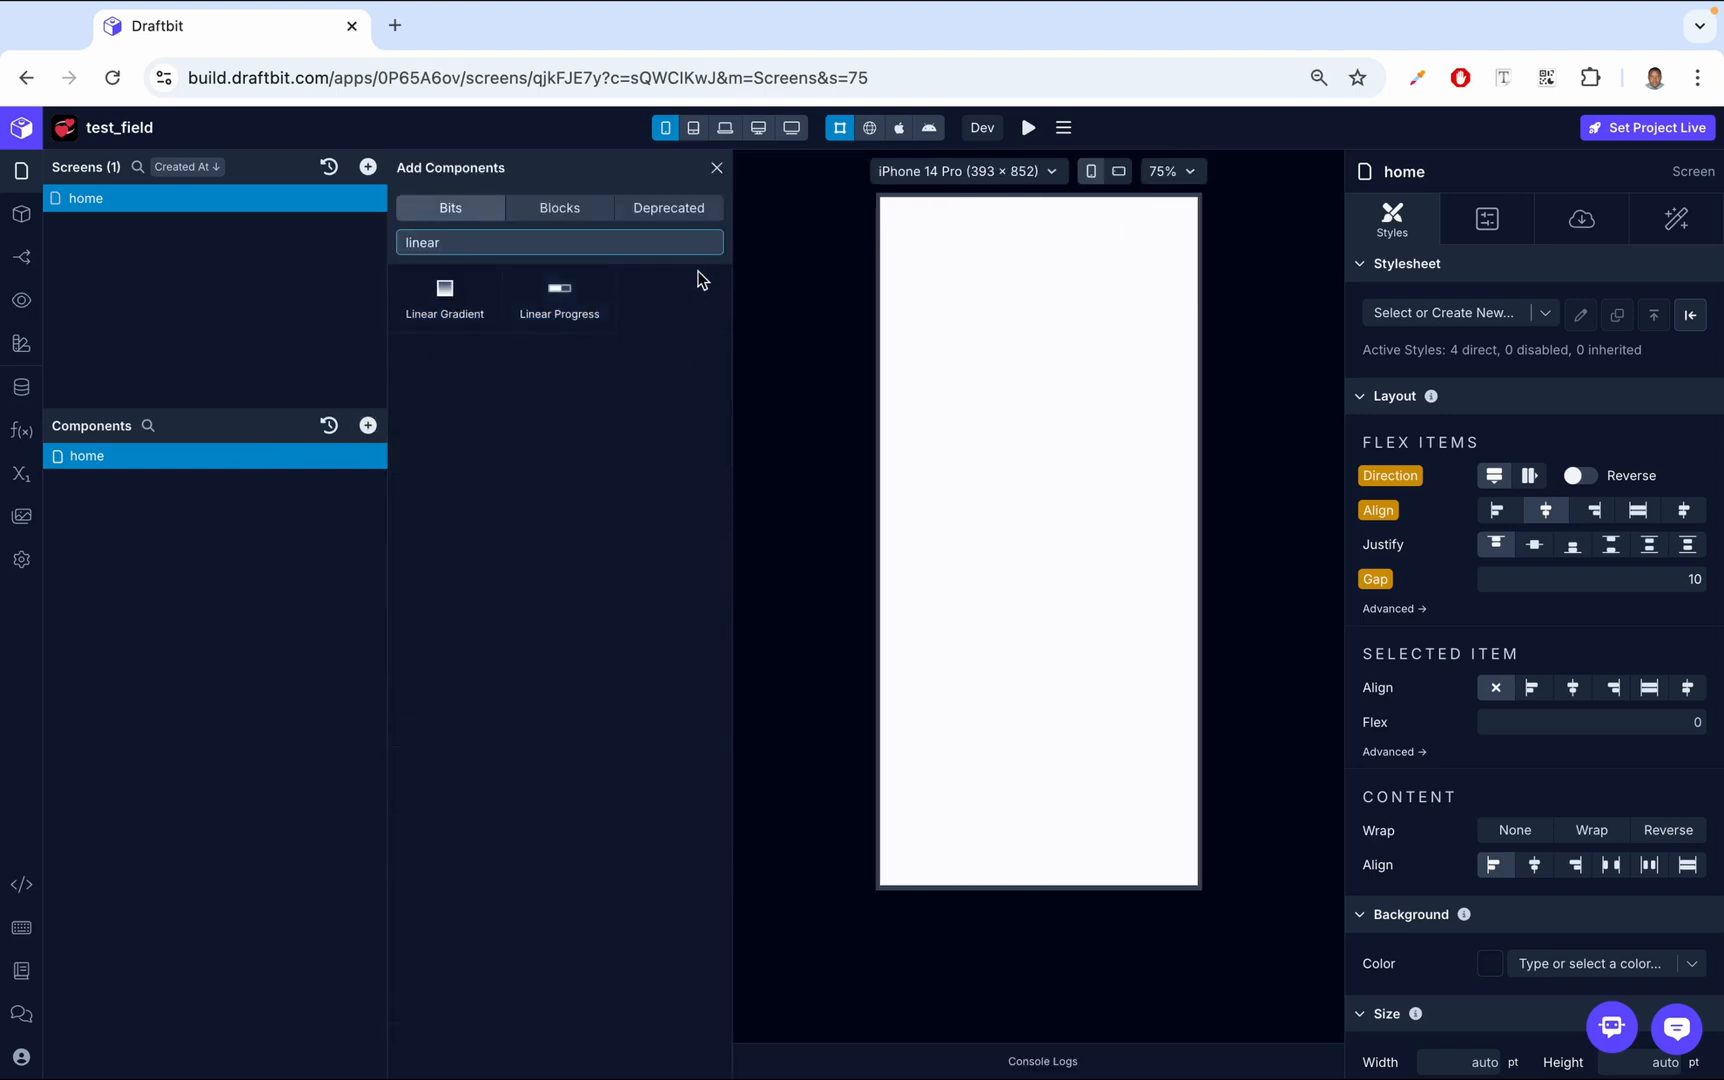
pyautogui.click(550, 320)
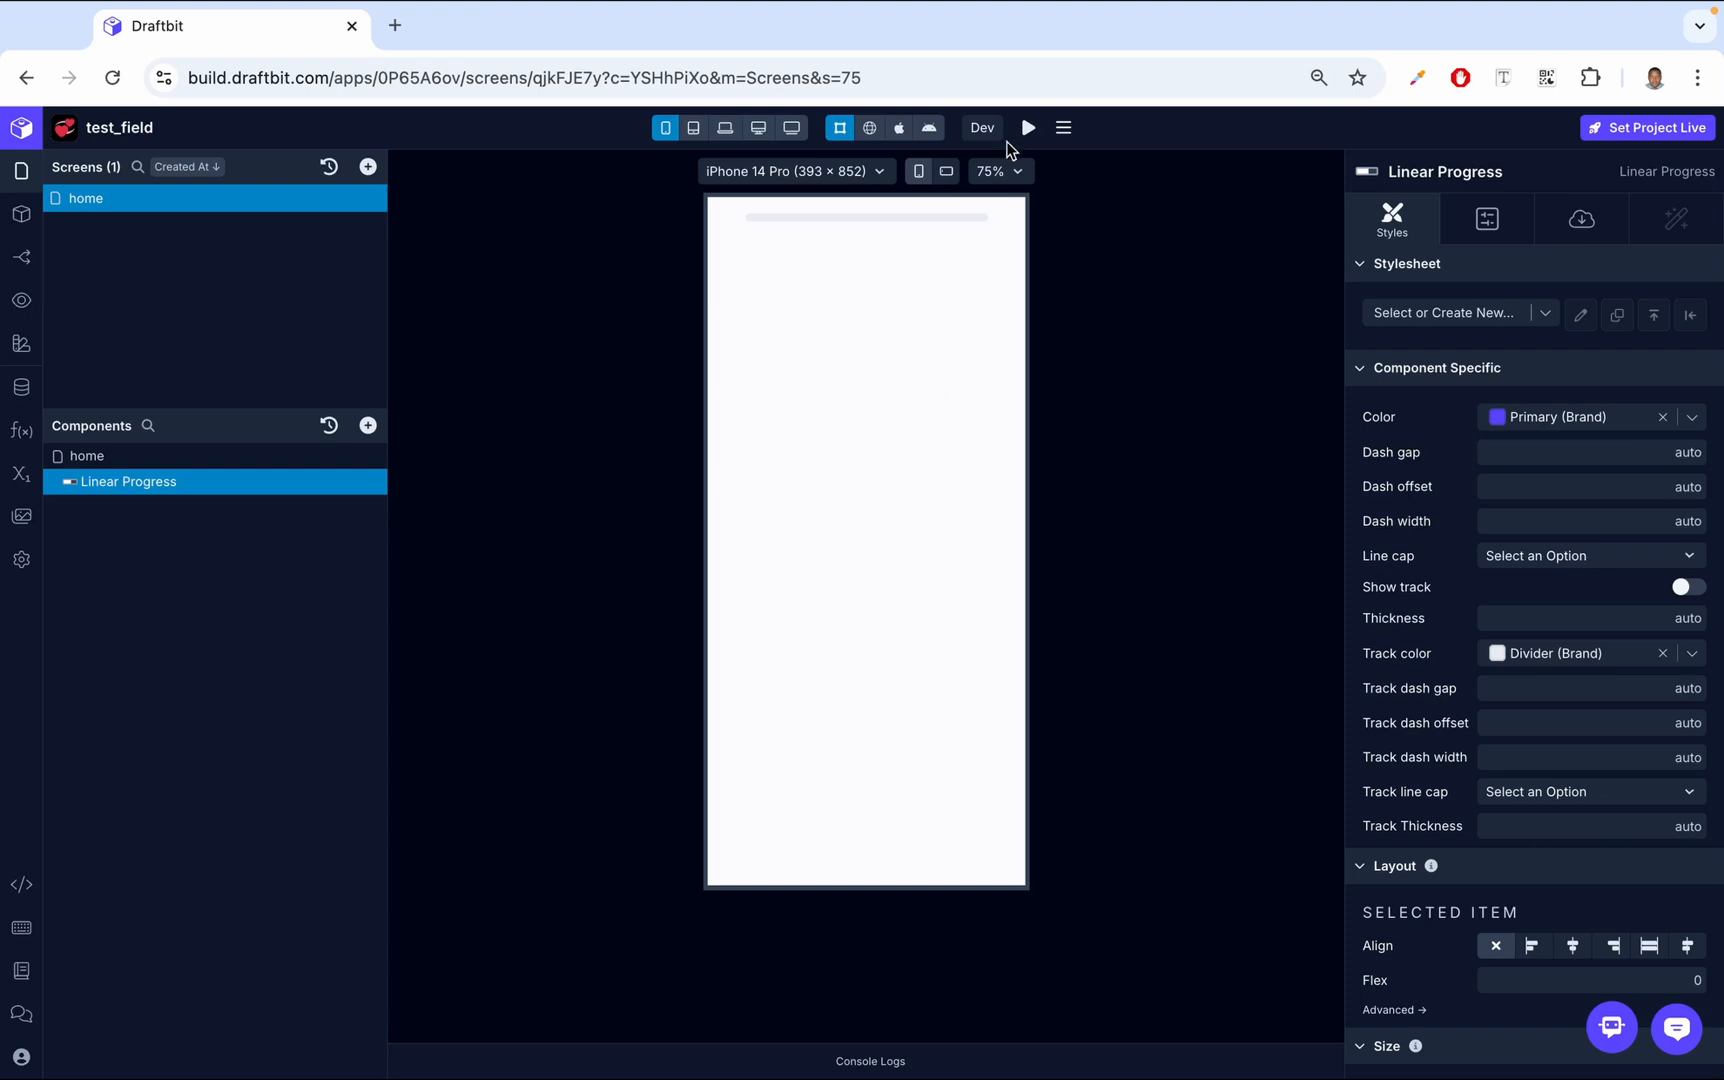
# Set the Linear Progress component's data value to 70
pyautogui.click(997, 171)
pyautogui.click(990, 273)
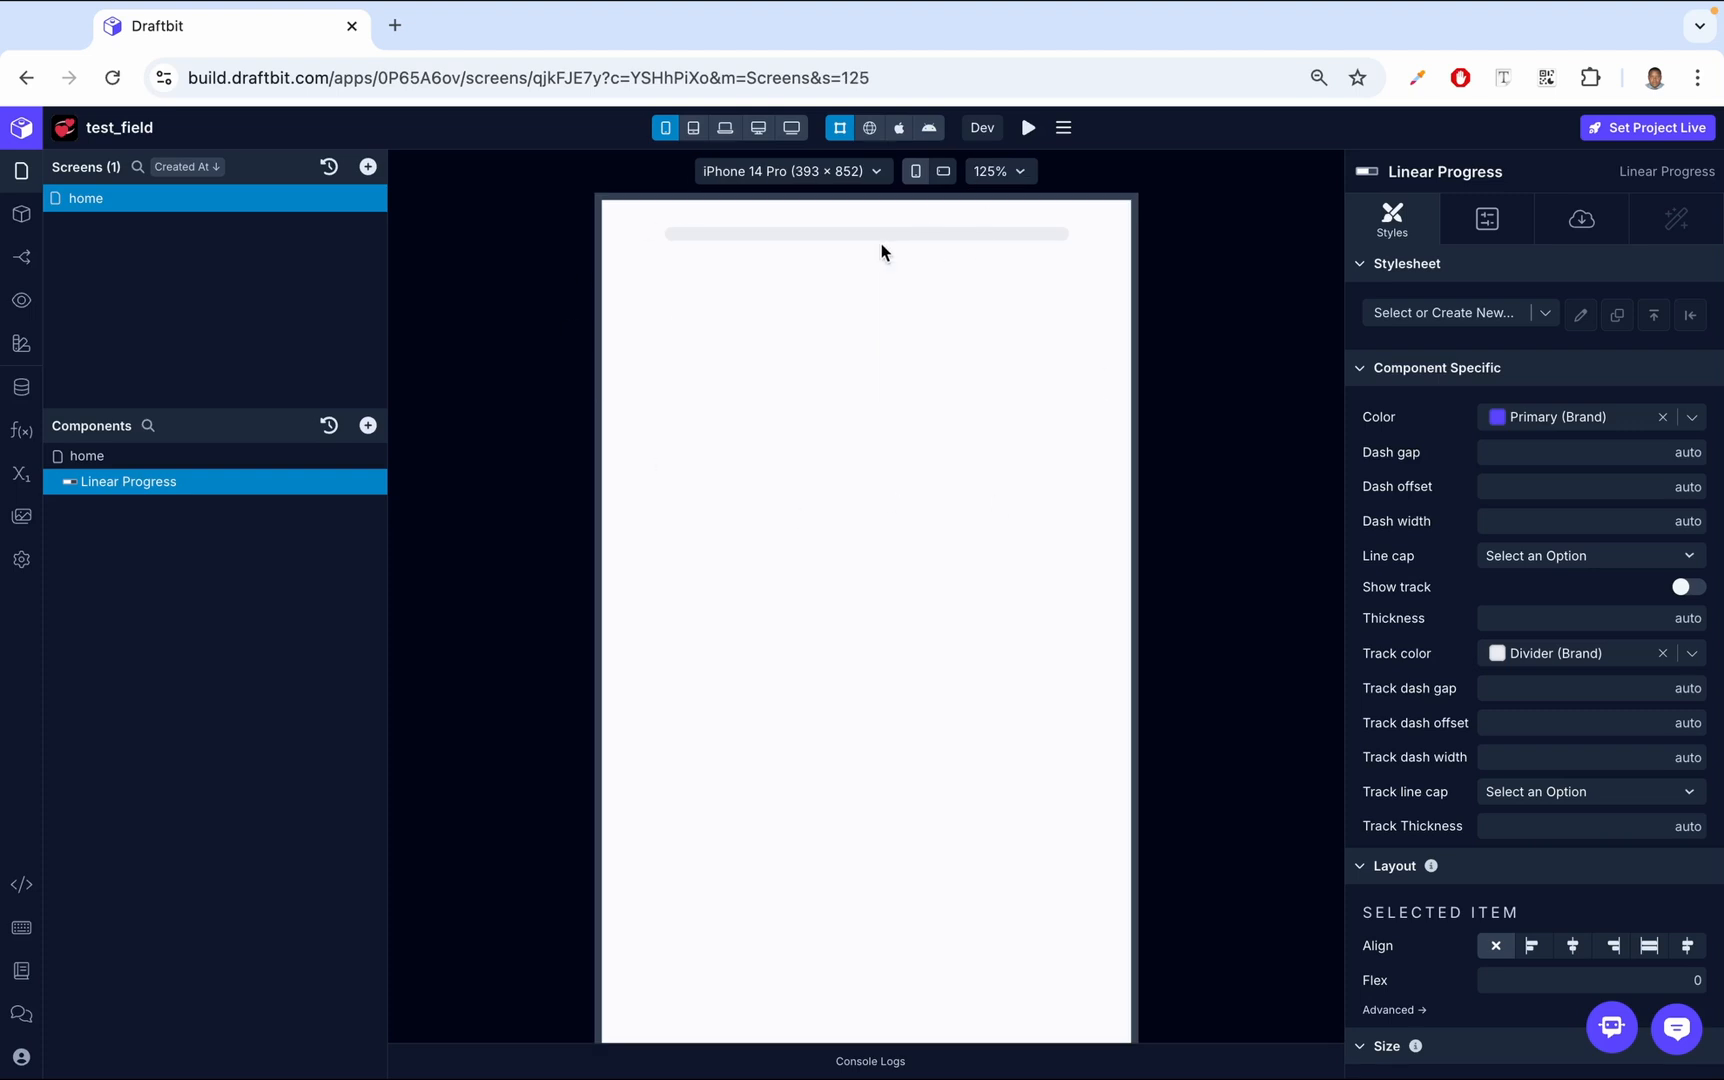
pyautogui.click(1580, 219)
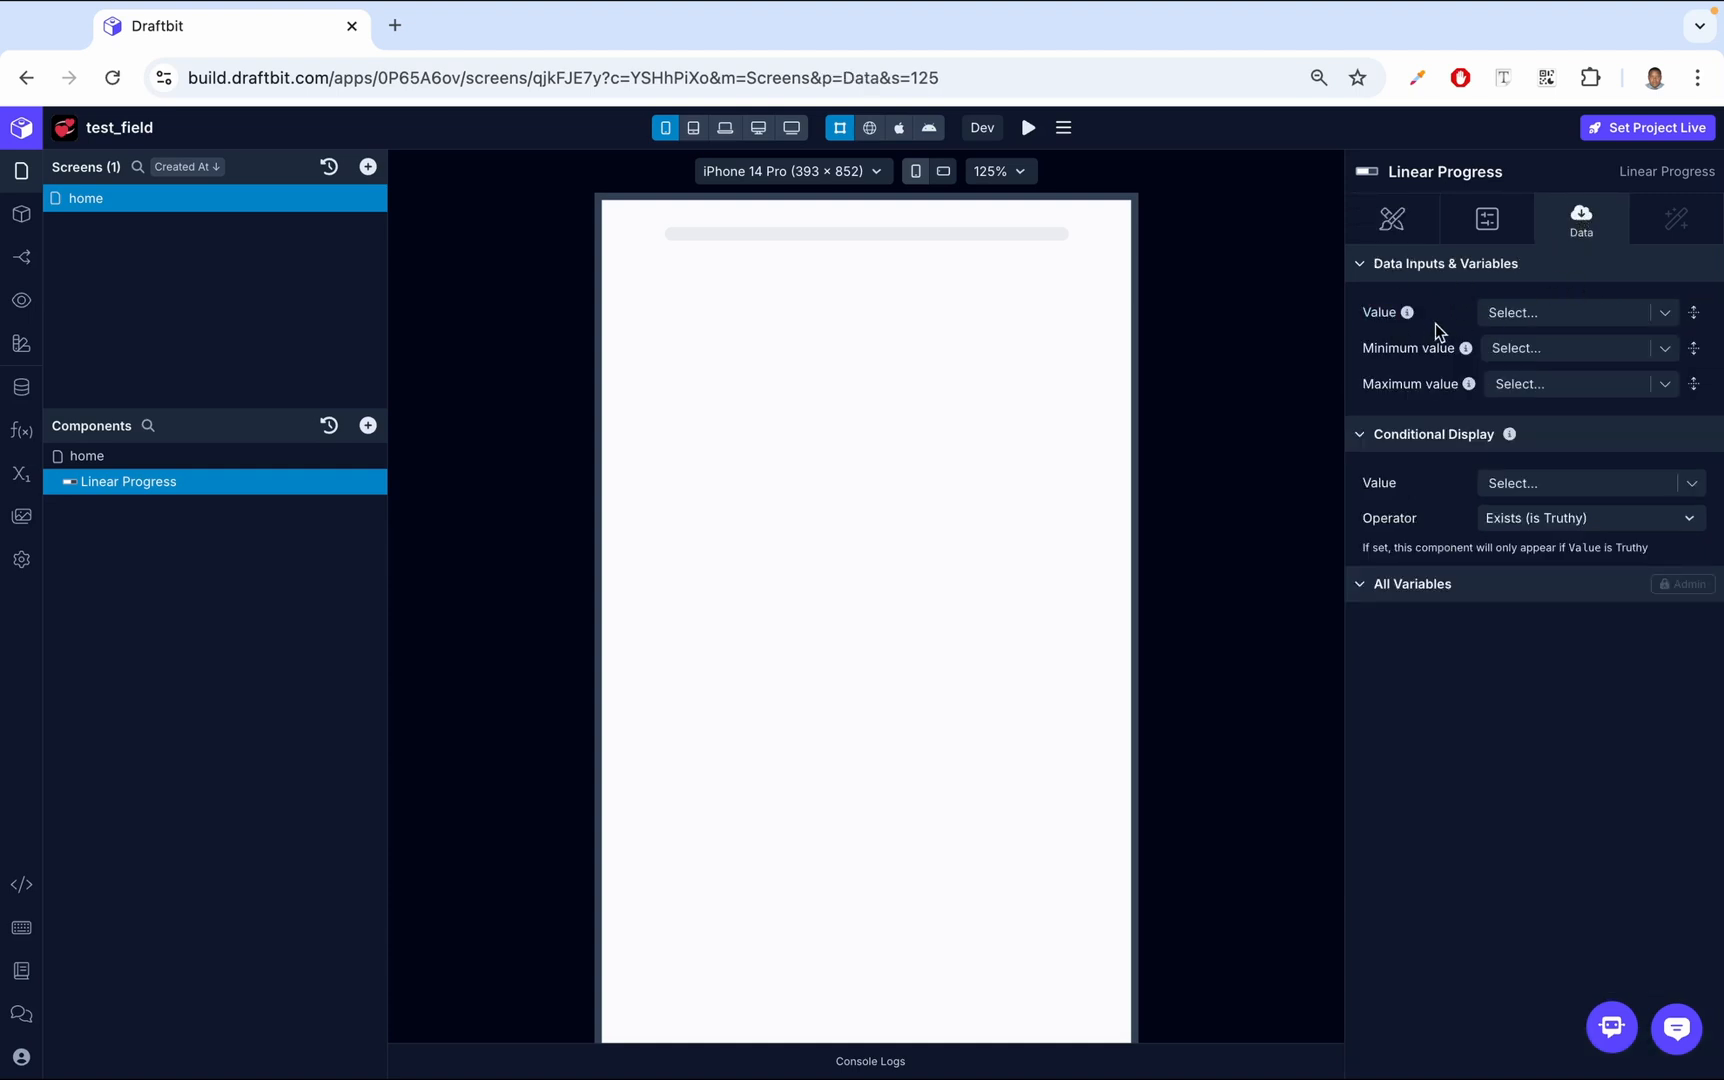
pyautogui.click(1508, 314)
pyautogui.write('70')
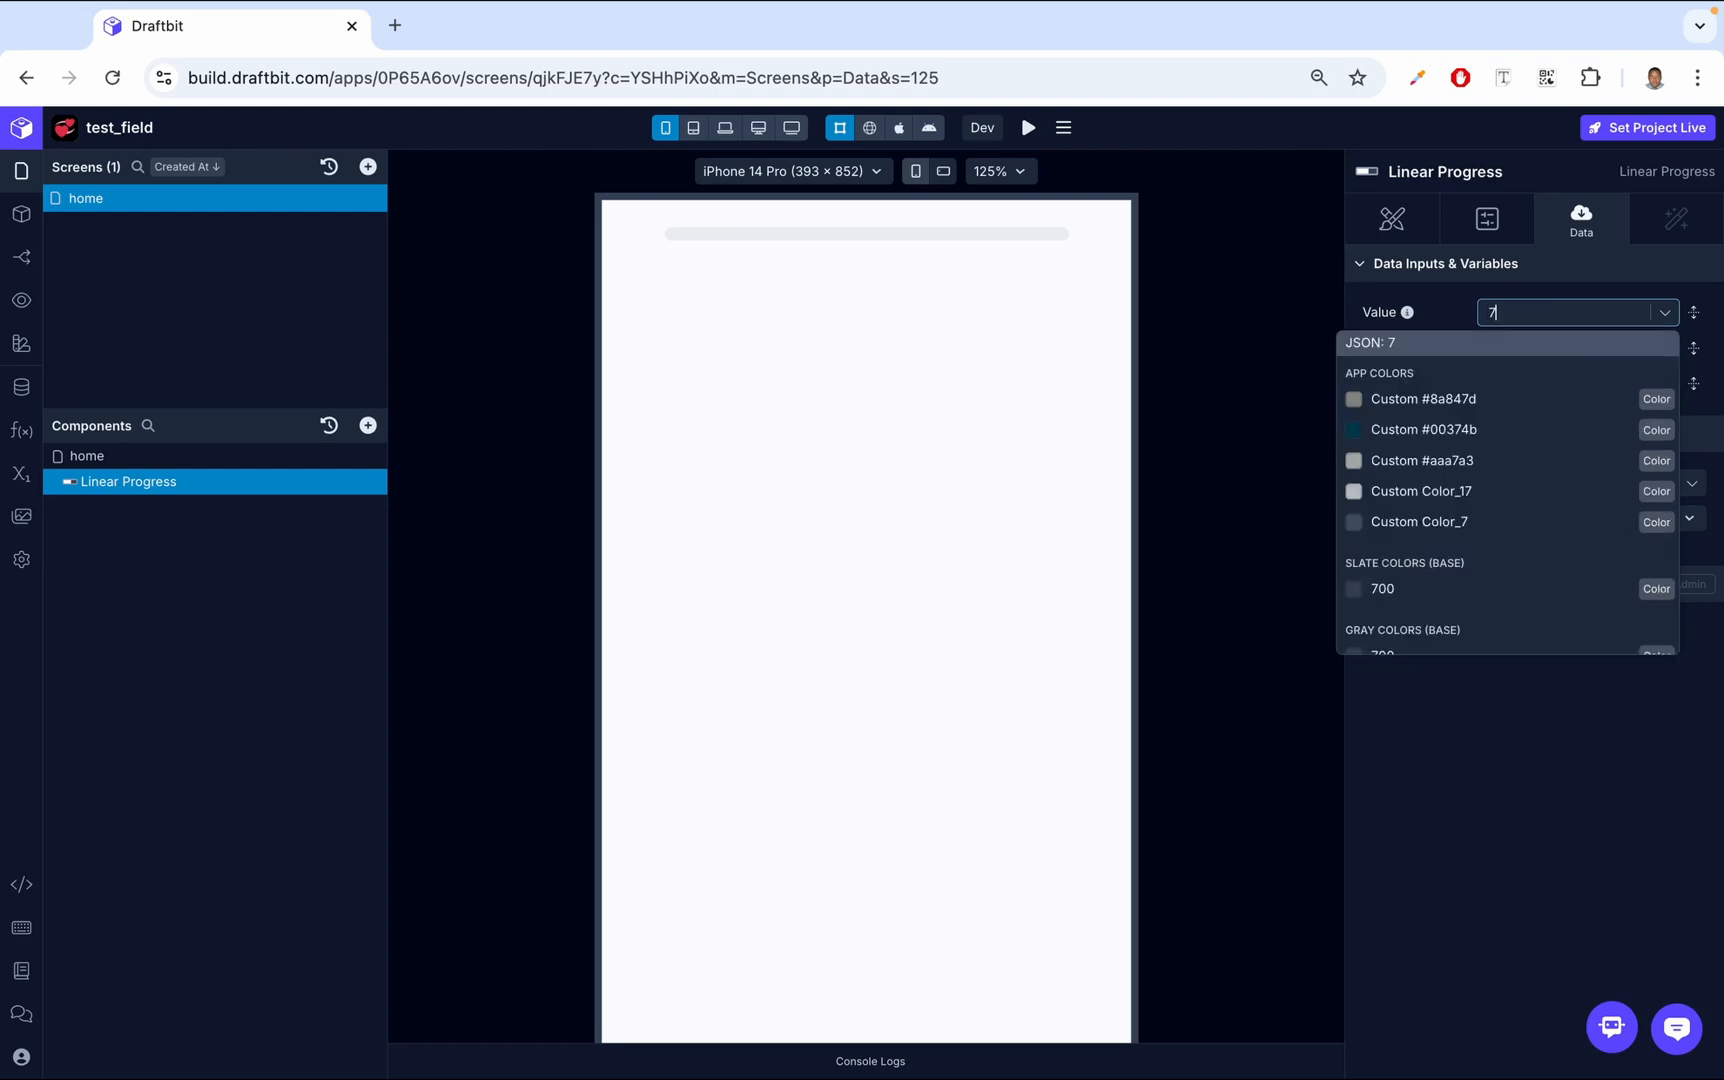
pyautogui.click(1522, 344)
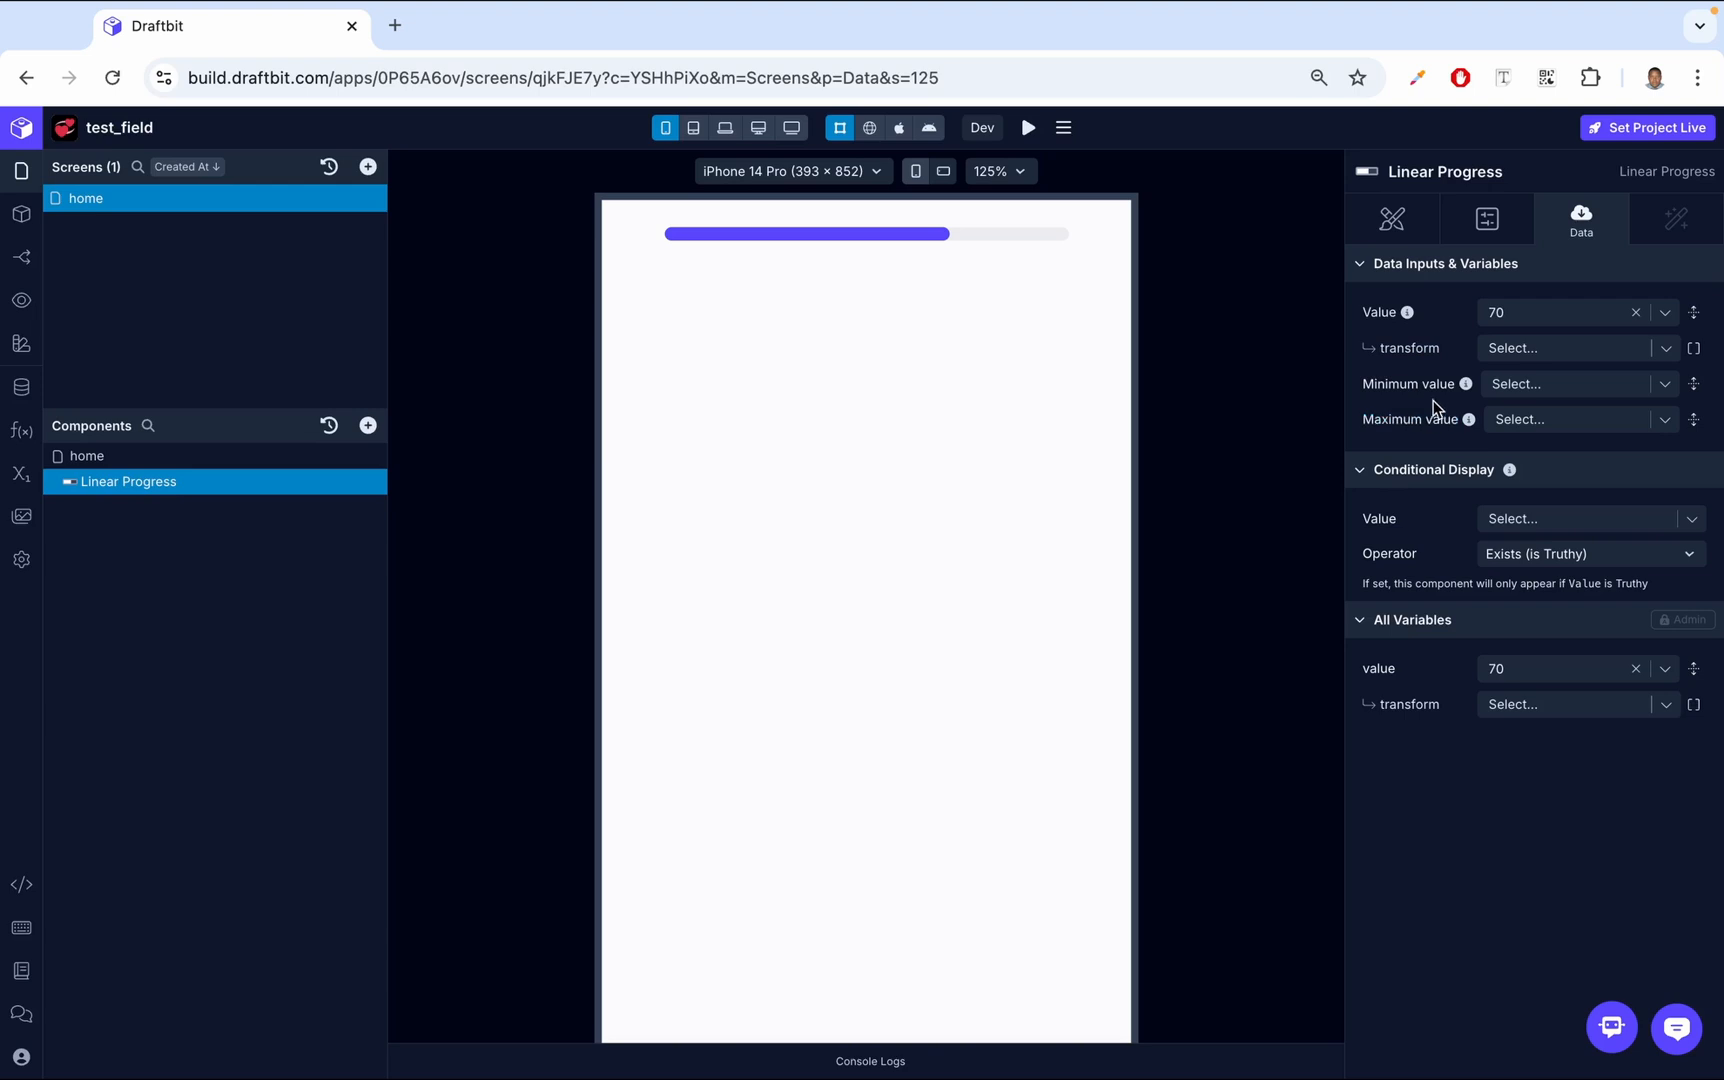
# Set the Linear Progress component's minimum value to 0 and its maximum value to 100
pyautogui.click(1532, 386)
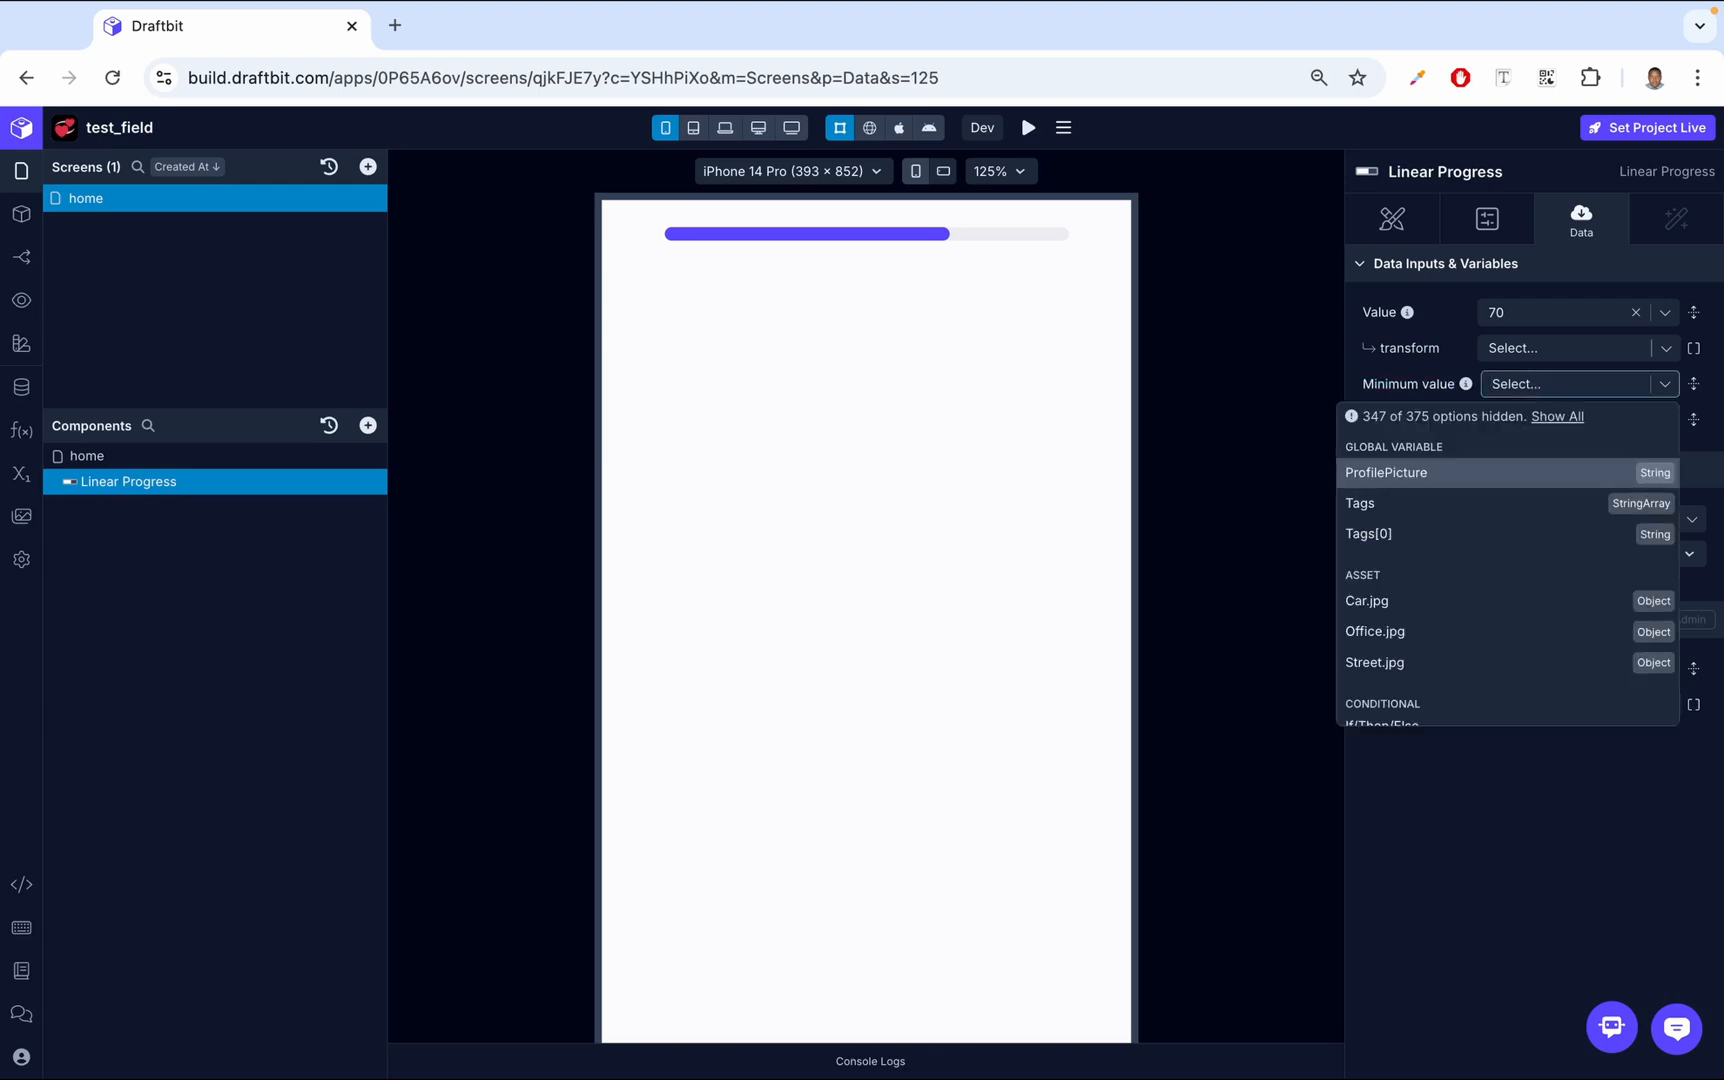
pyautogui.write('0')
pyautogui.click(1512, 424)
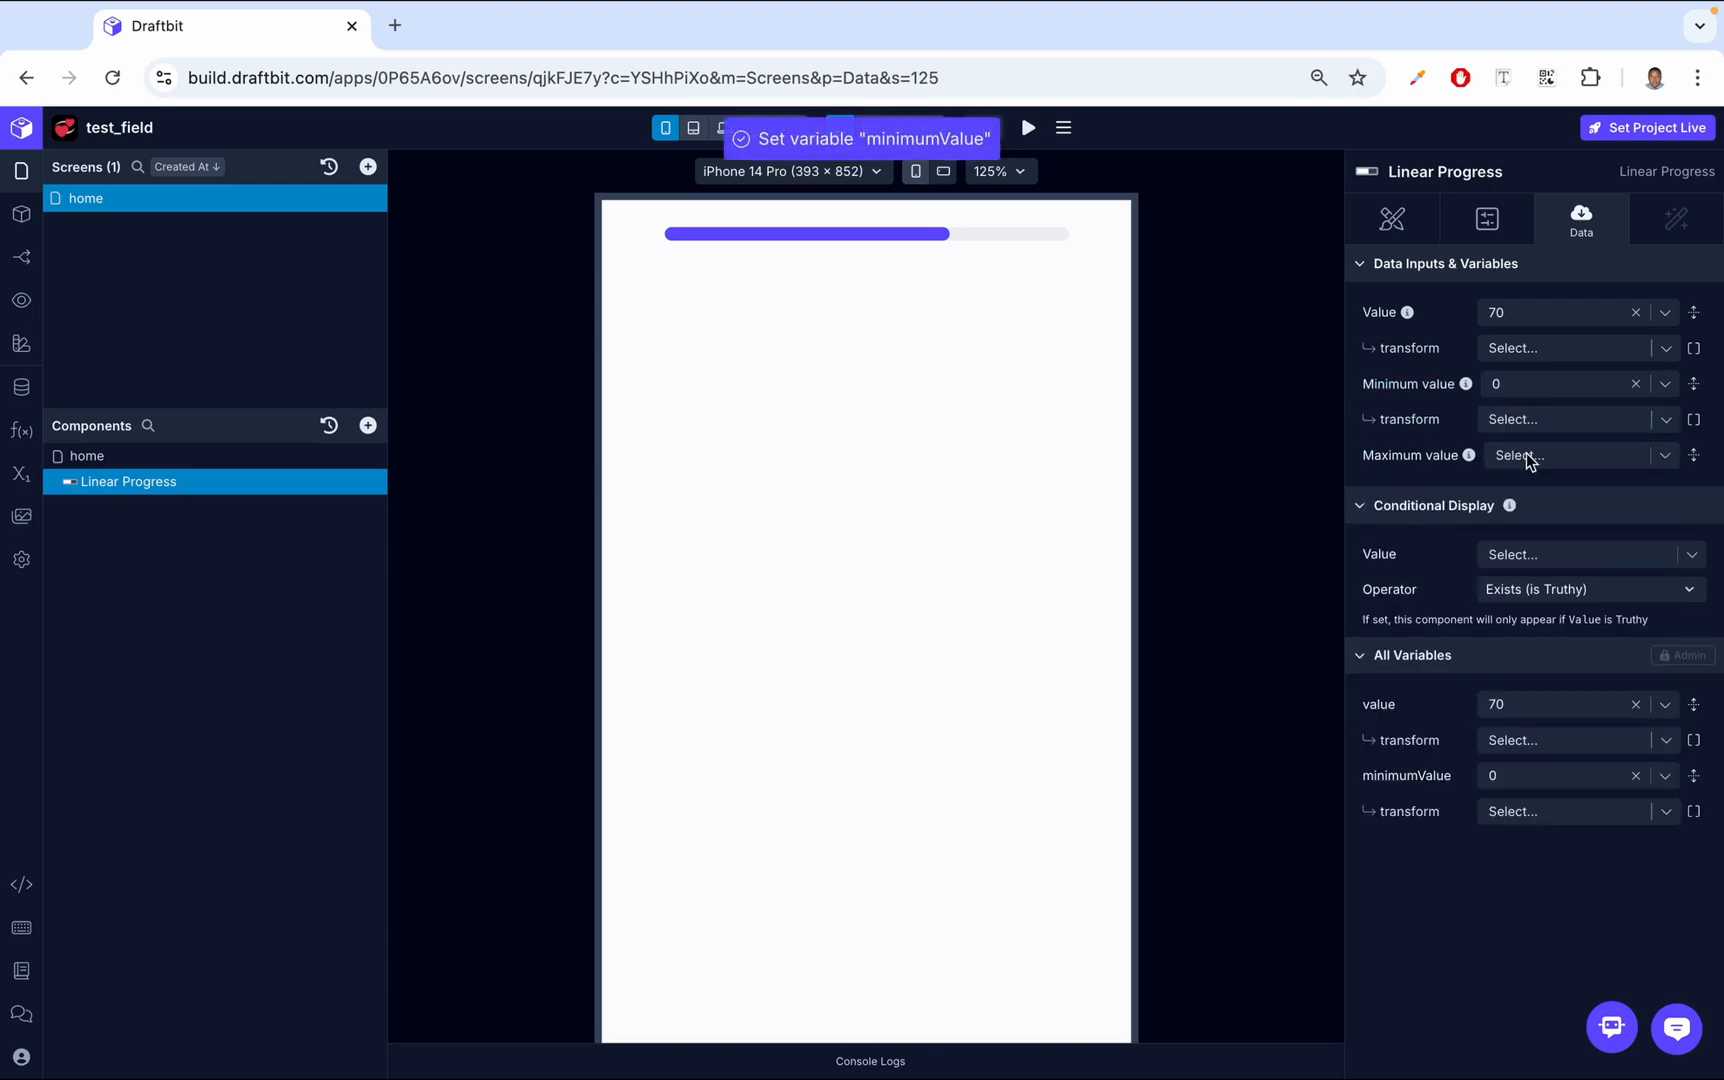
pyautogui.click(1527, 457)
pyautogui.write('100')
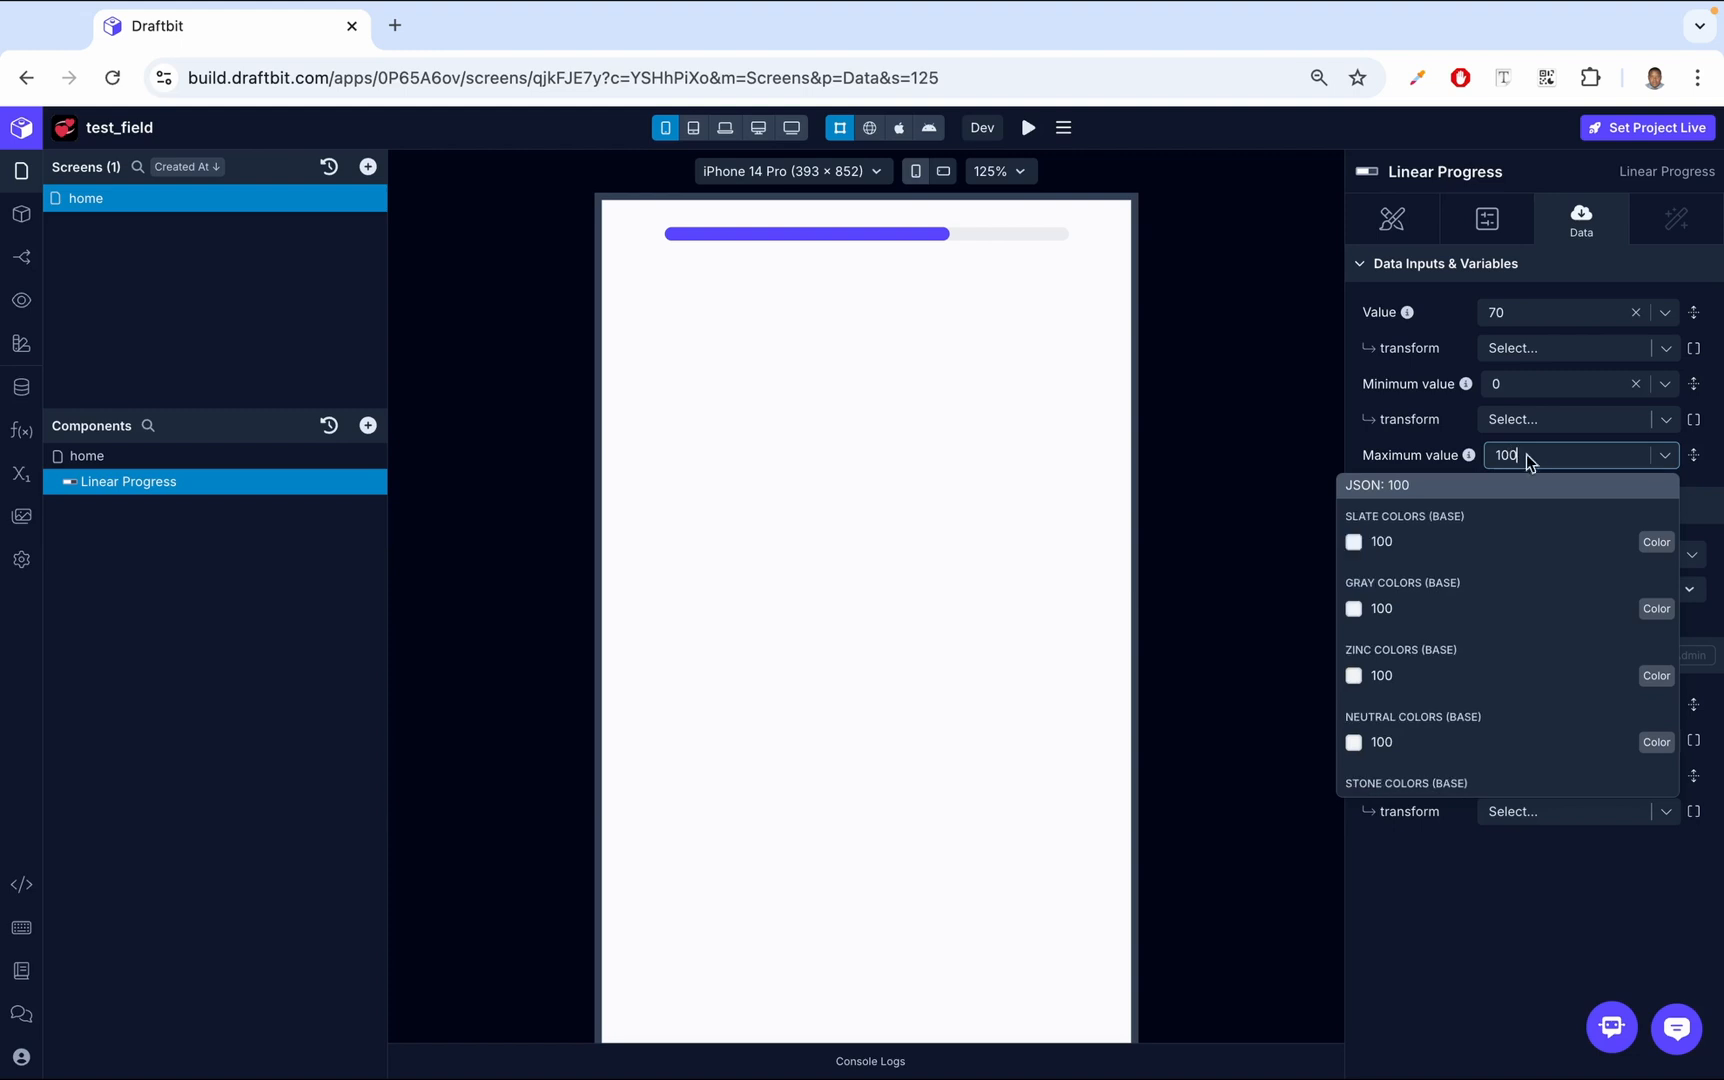
pyautogui.click(1533, 485)
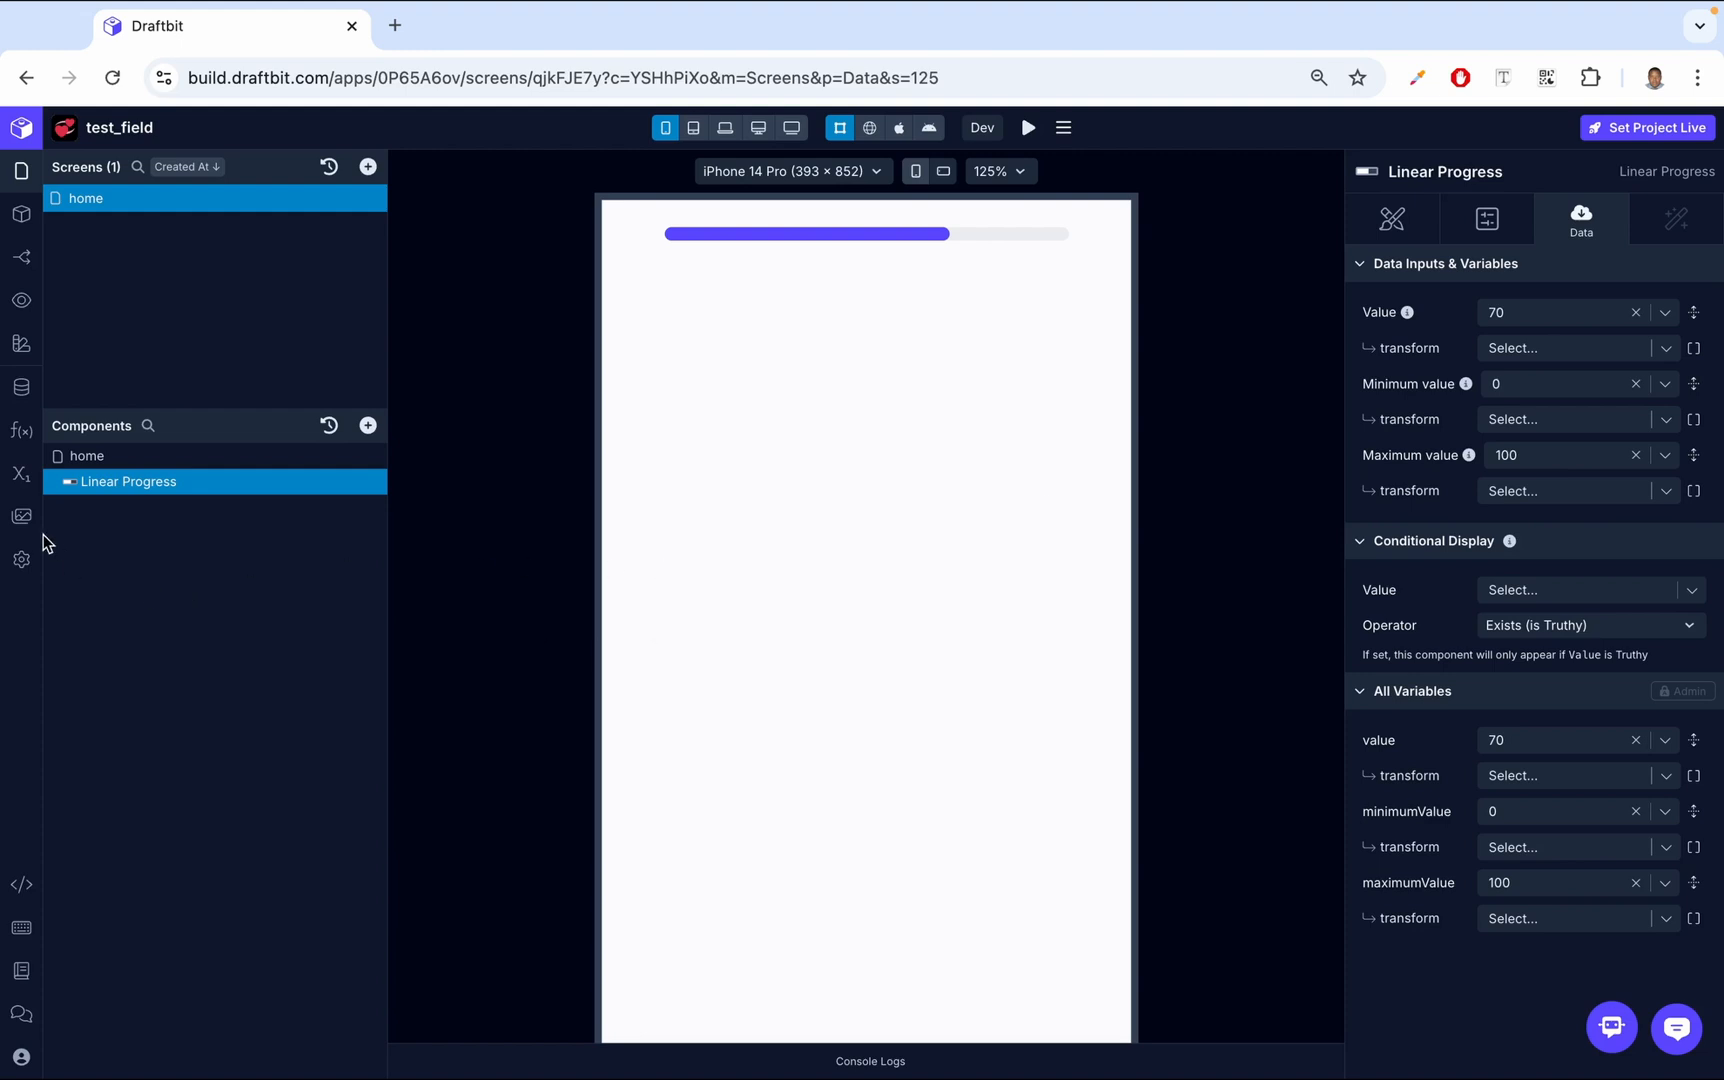
# Create a screen variable named progress of type Number with an initial value of 0
pyautogui.click(22, 476)
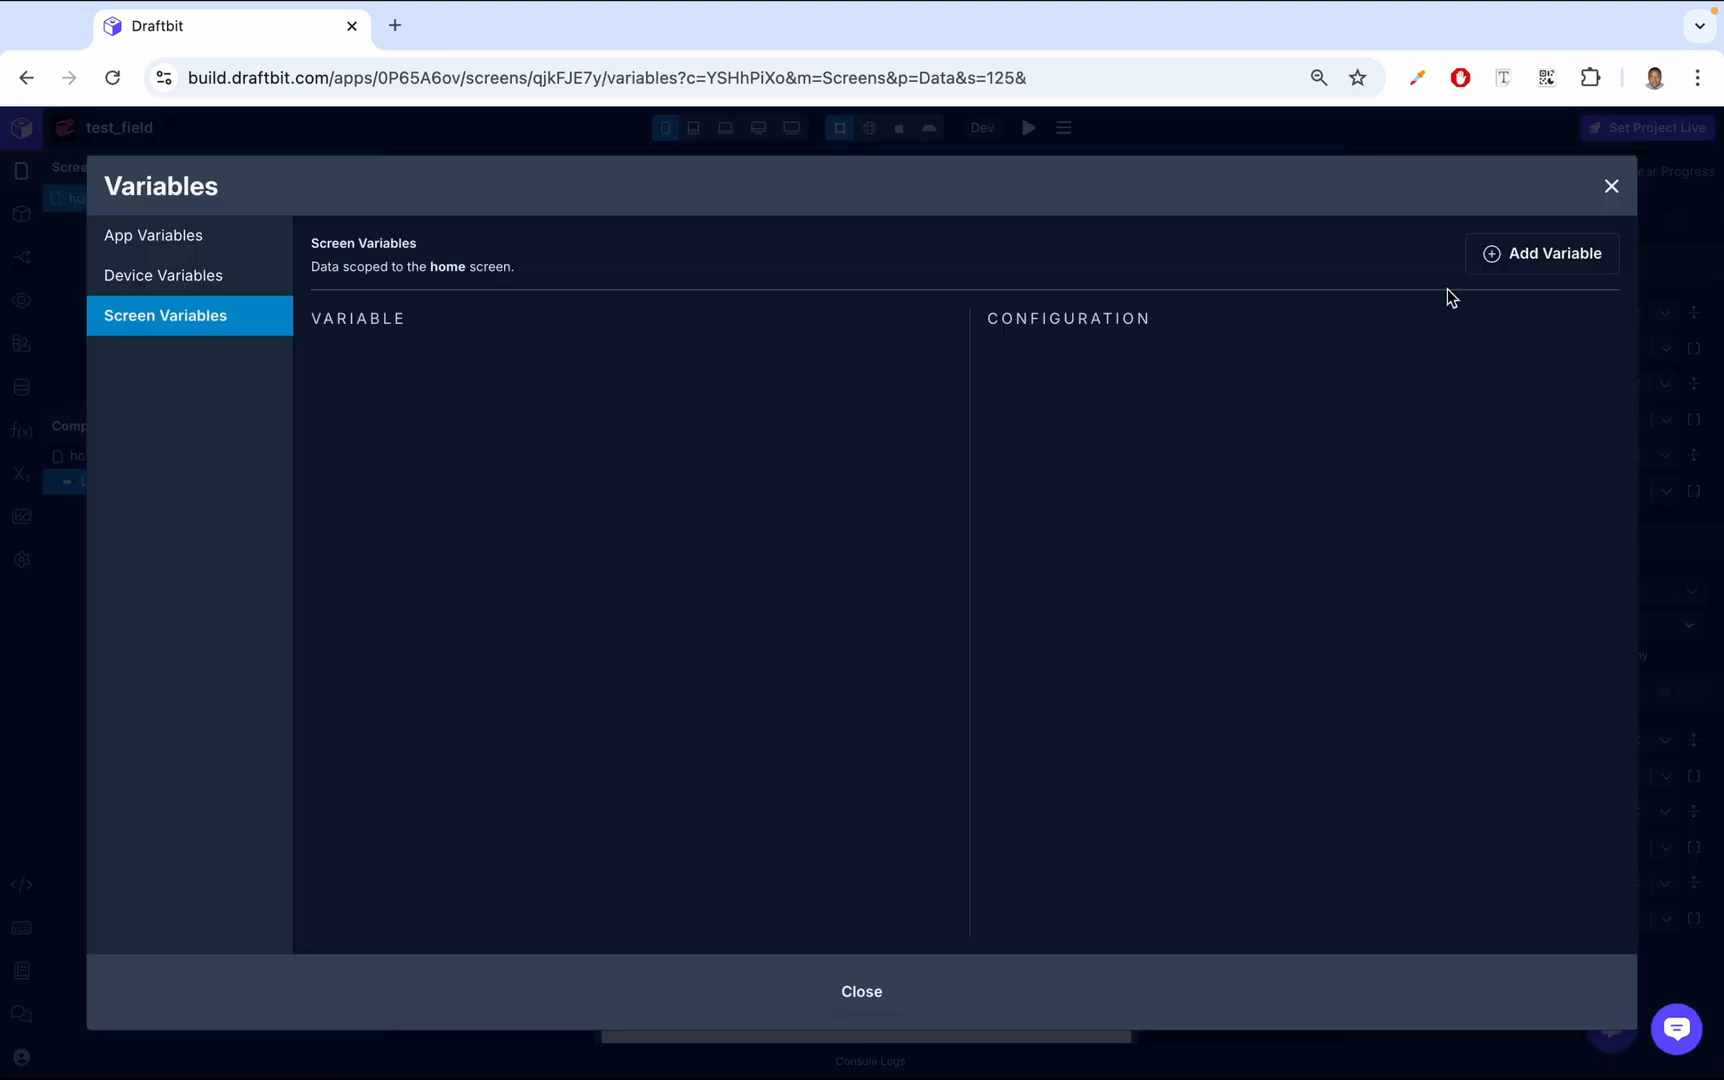
pyautogui.click(1537, 258)
pyautogui.click(1358, 342)
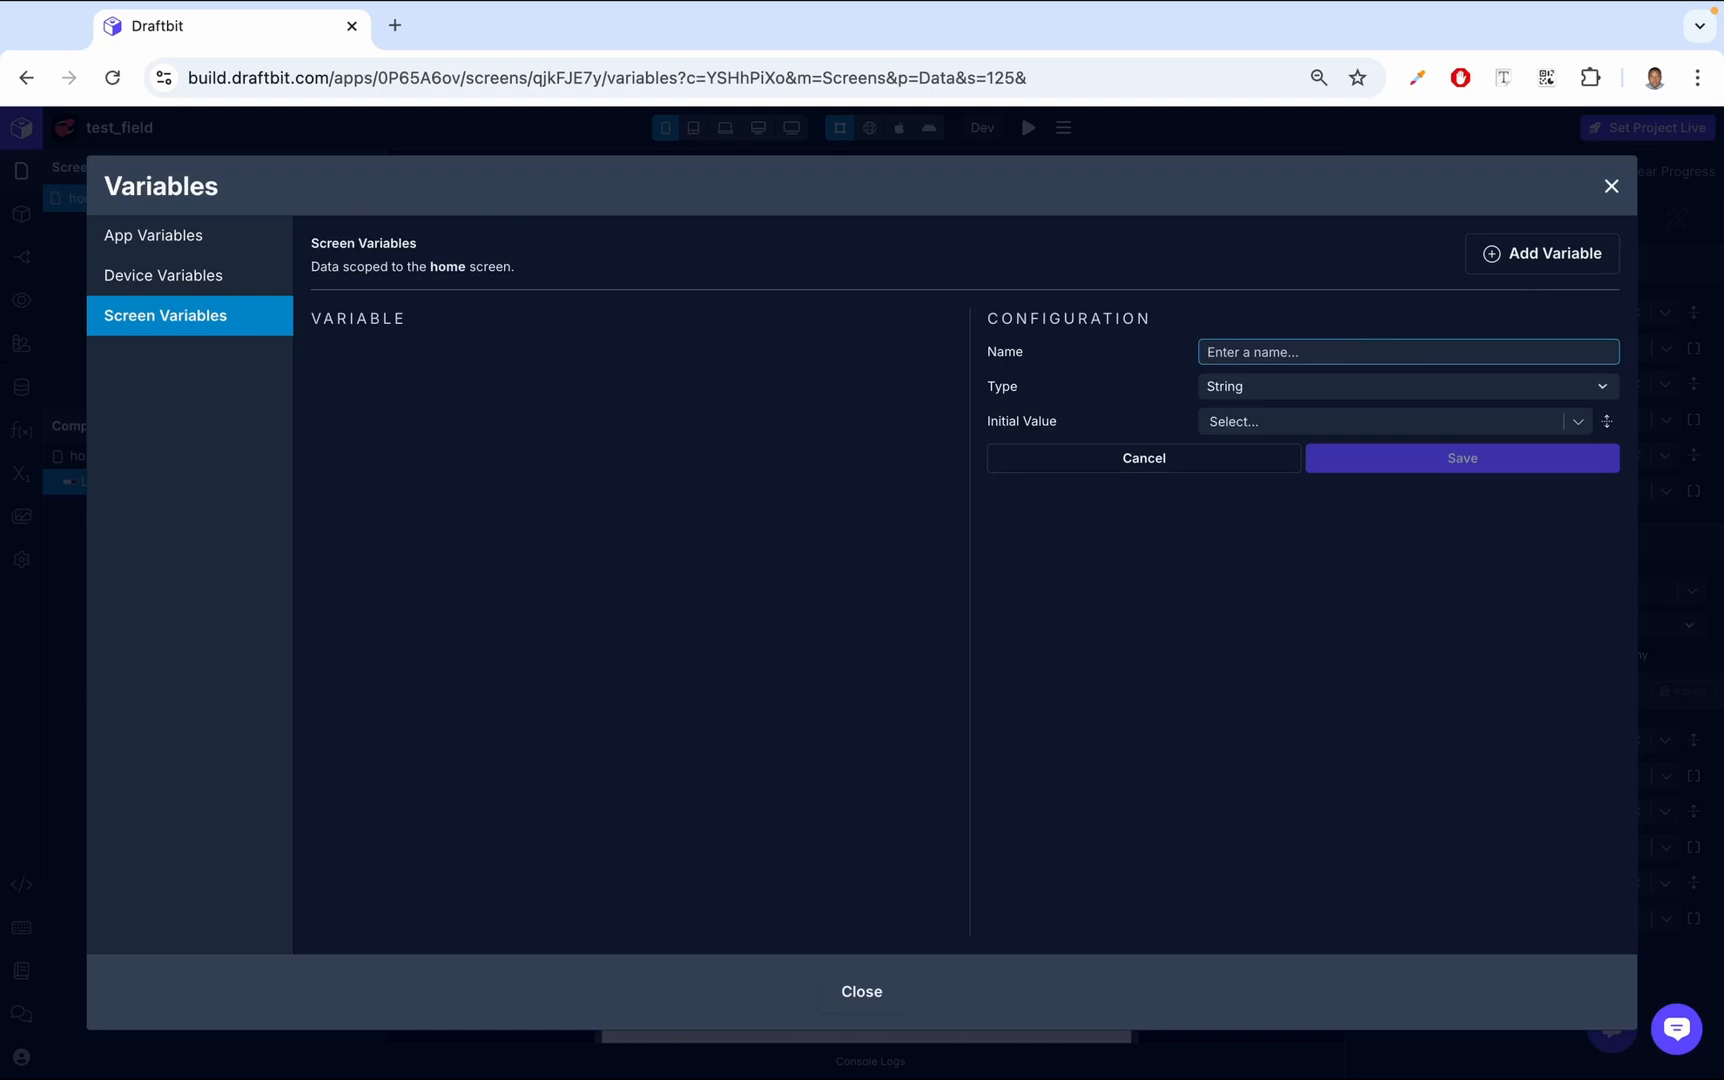
pyautogui.write('progr')
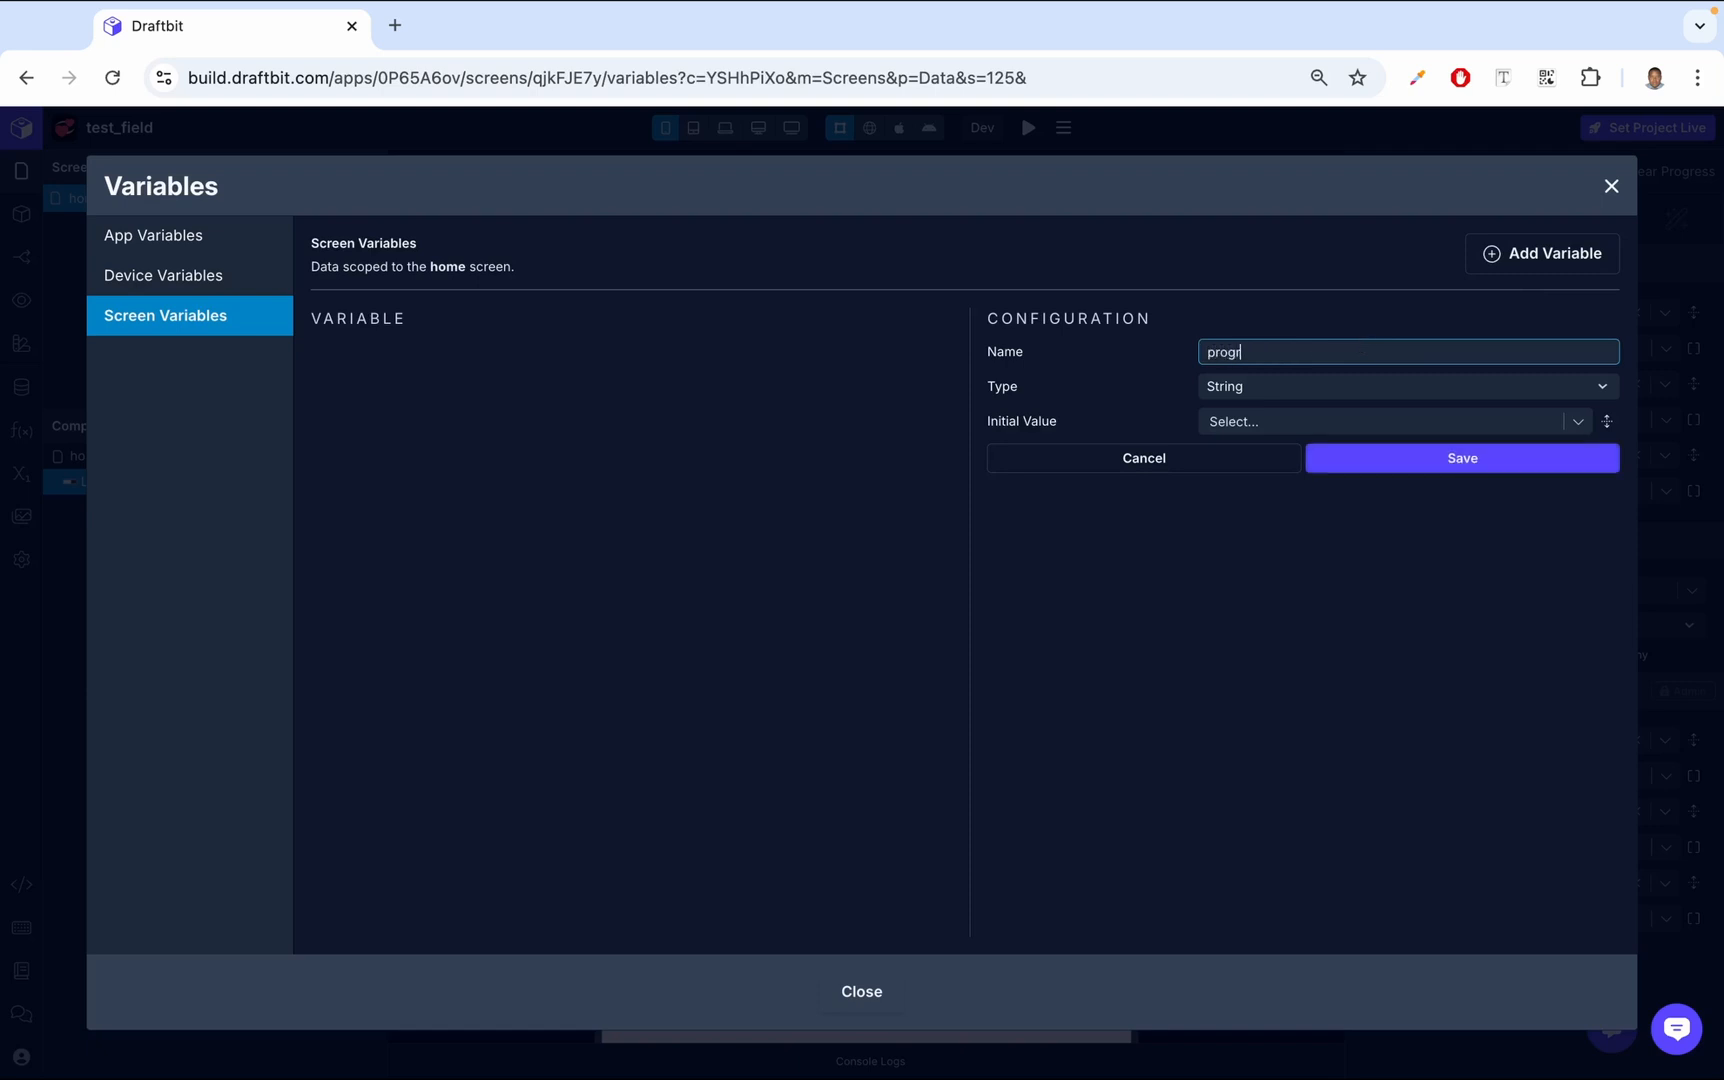
pyautogui.write('ess')
pyautogui.click(1355, 389)
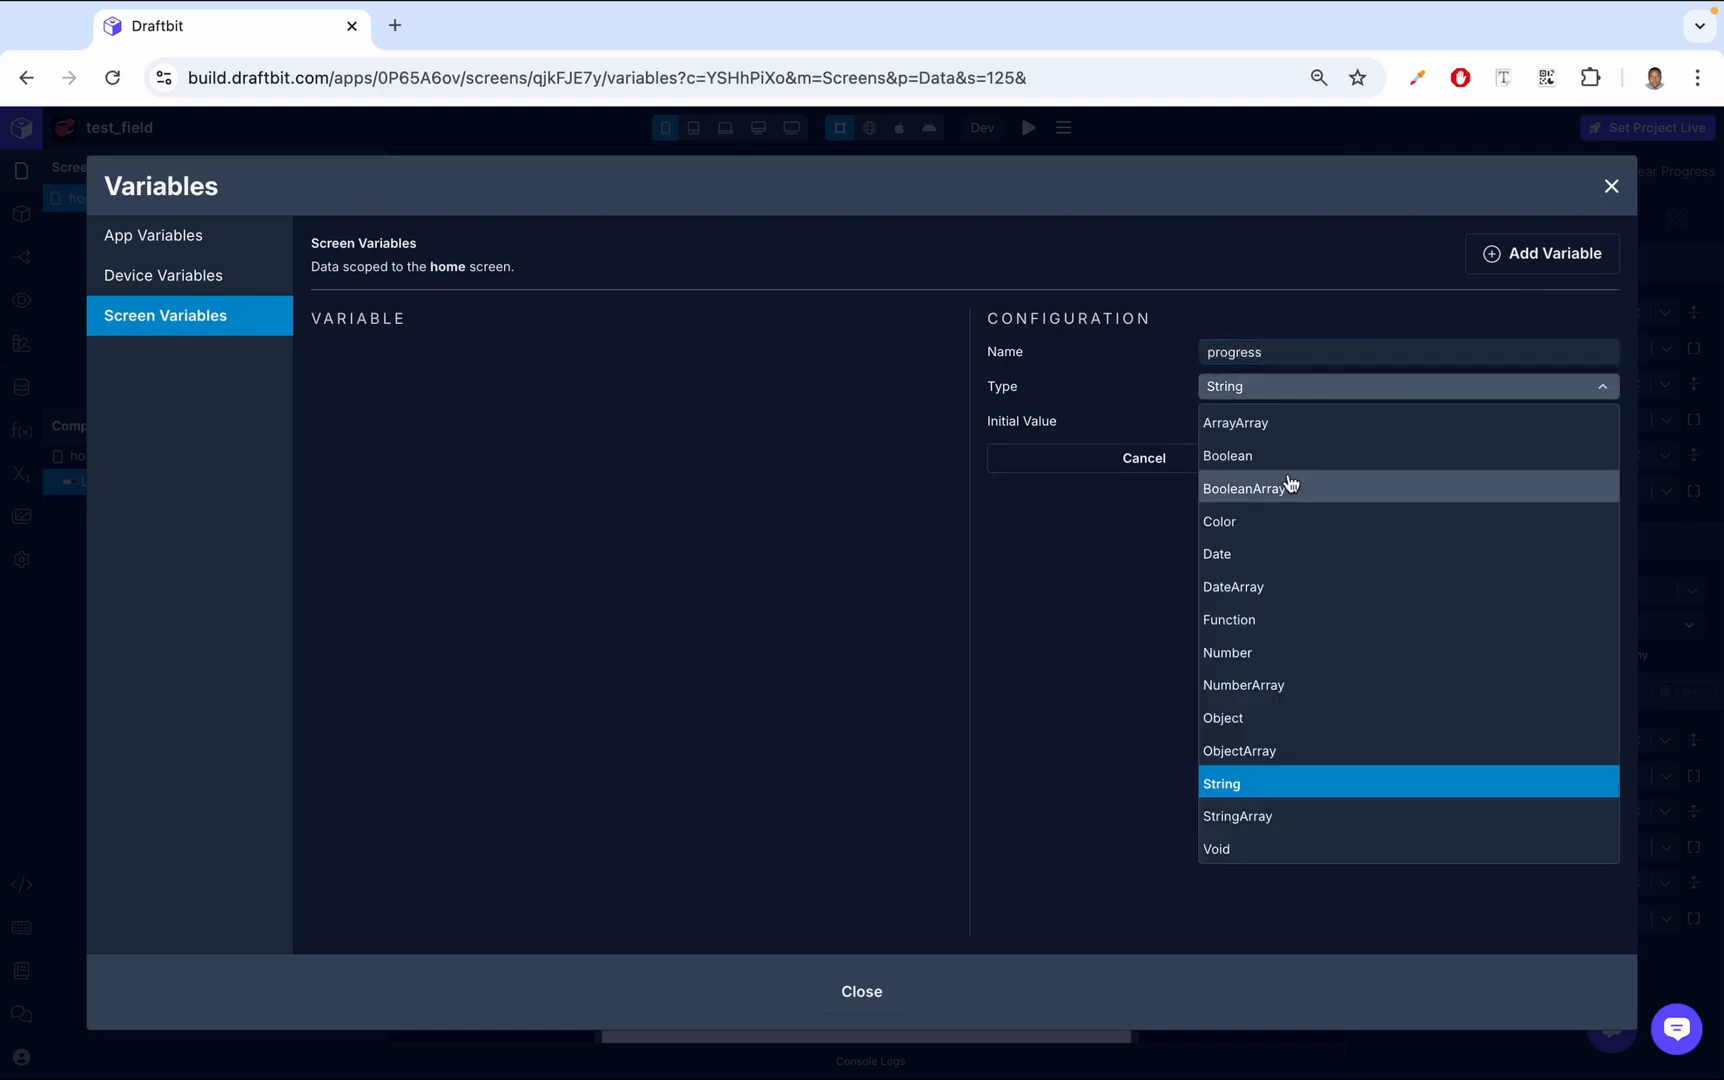
pyautogui.click(1262, 656)
pyautogui.click(1288, 426)
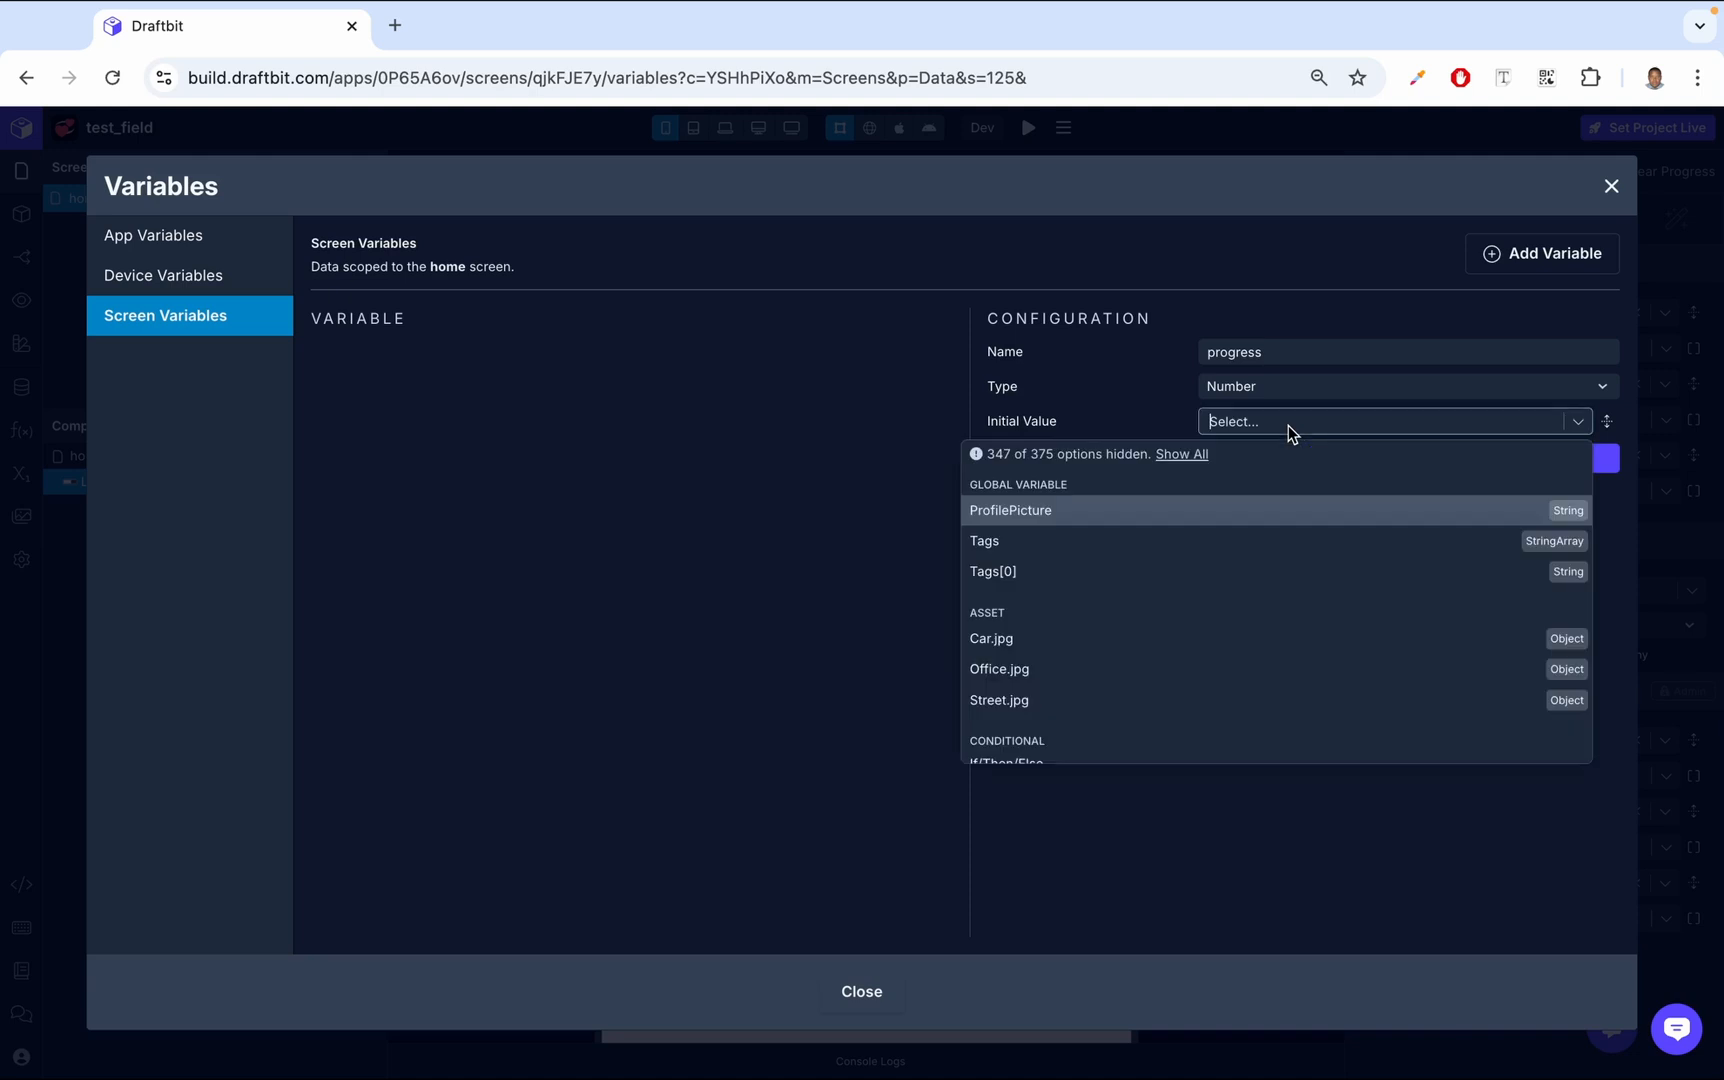
pyautogui.write('0')
pyautogui.click(1290, 451)
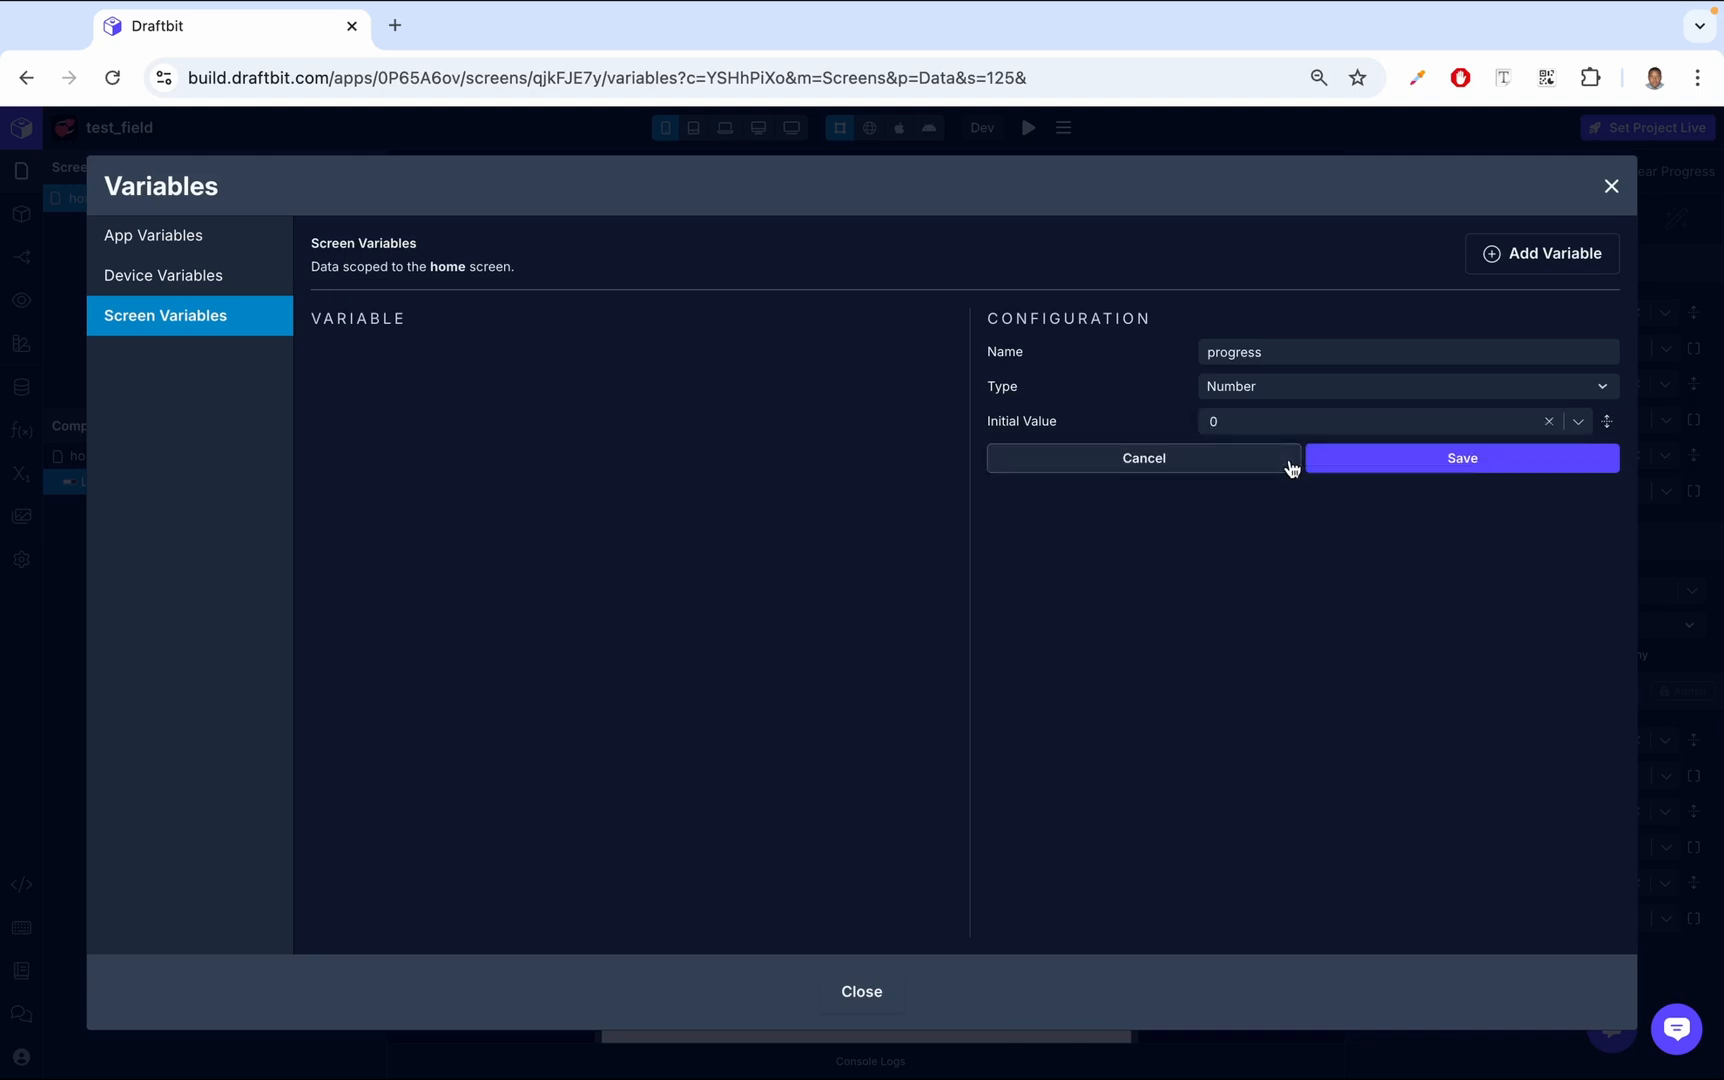
pyautogui.click(1498, 466)
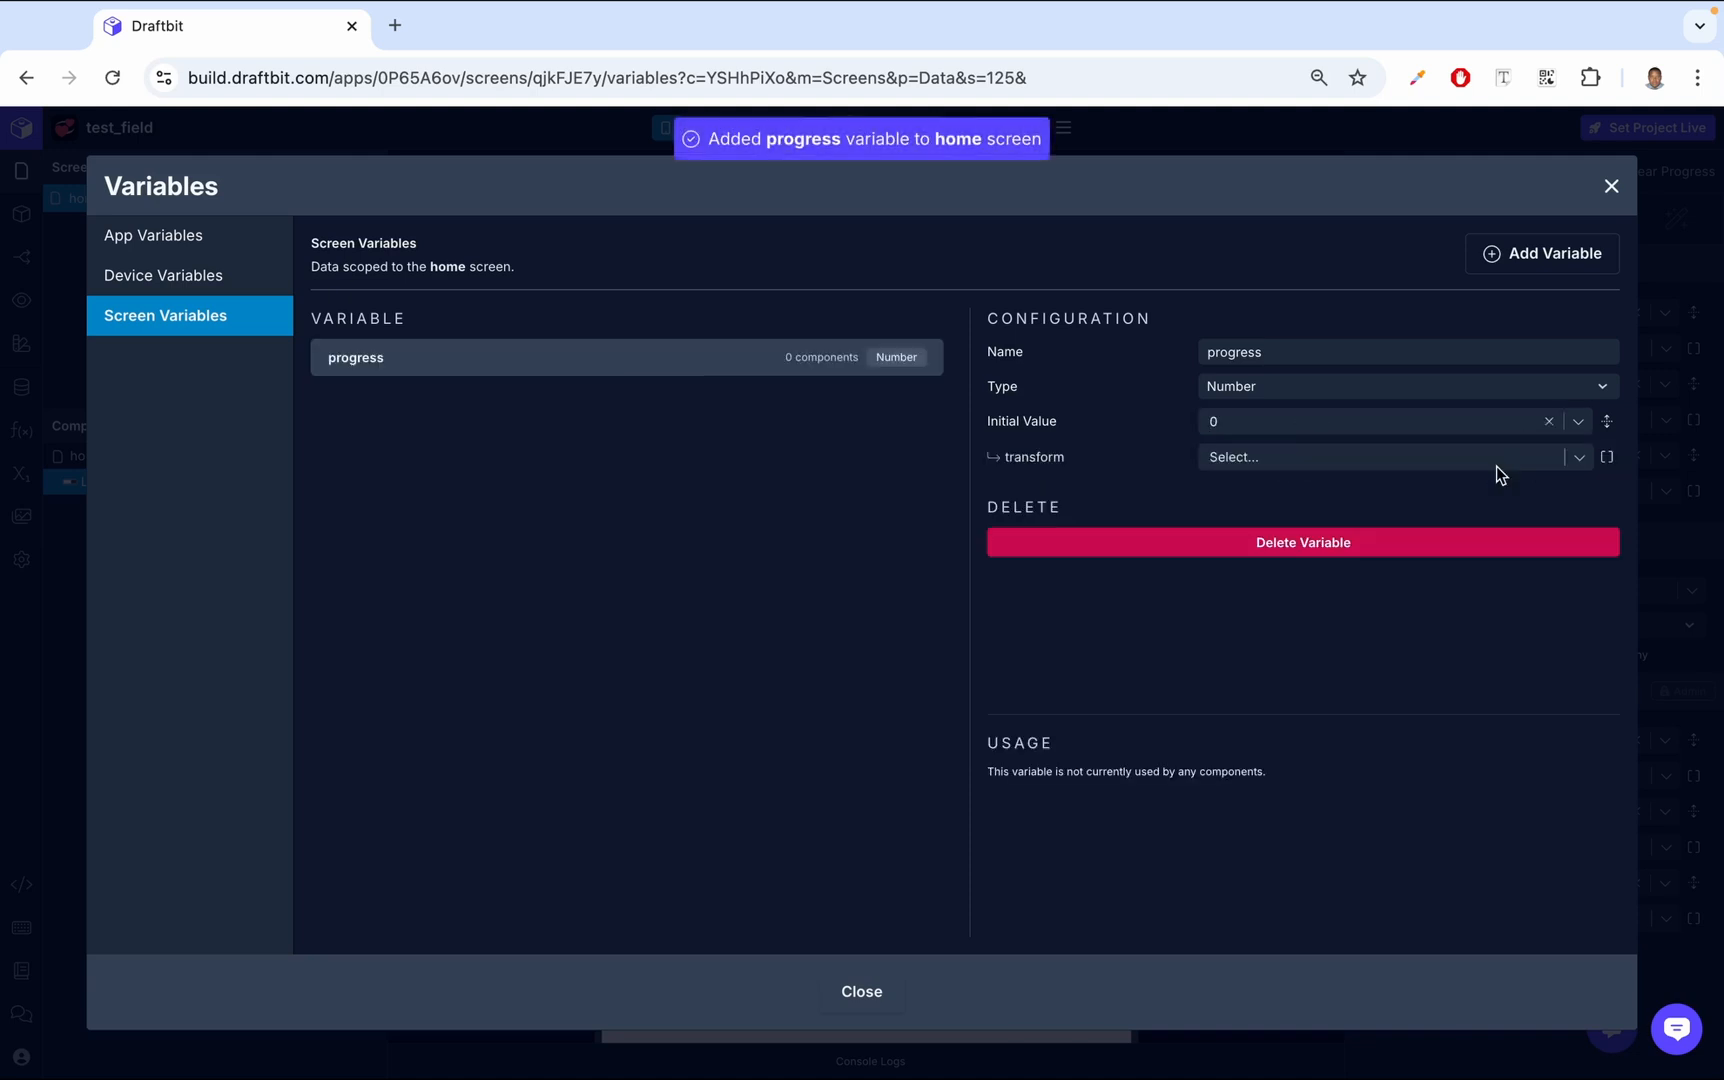
pyautogui.click(1610, 187)
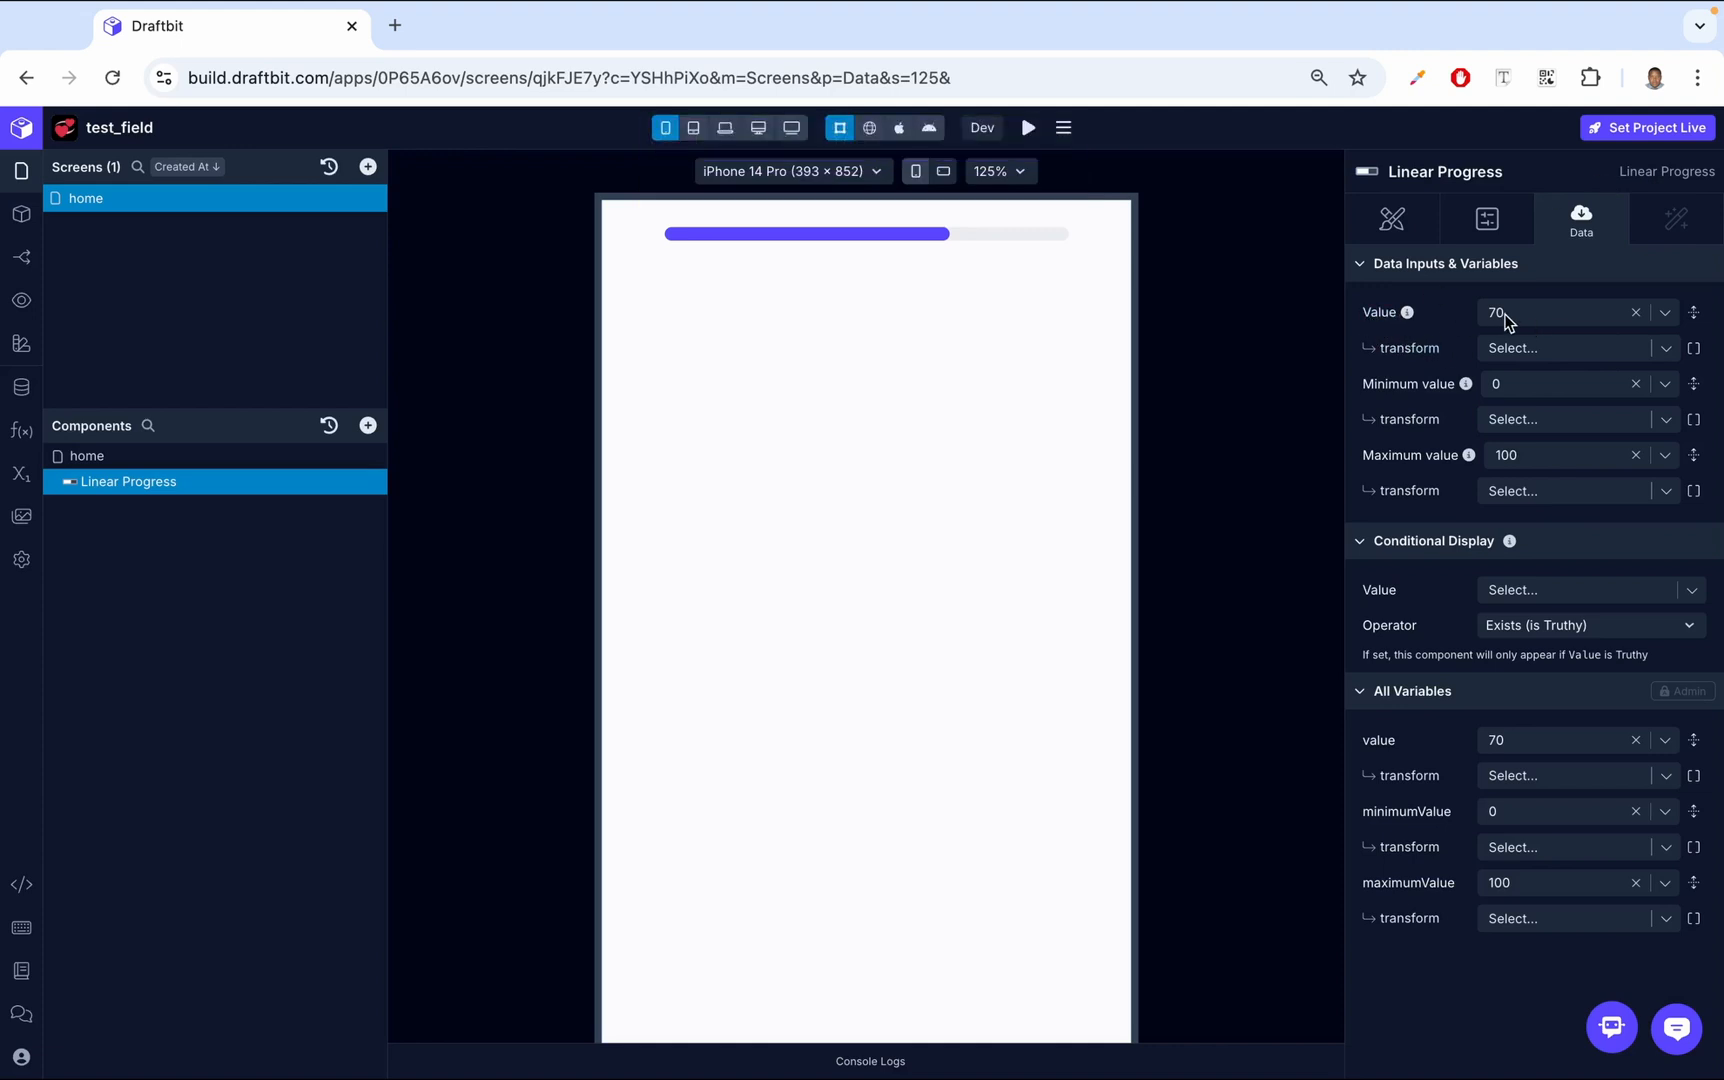
# Bind the Linear Progress component's value to the progress screen variable
pyautogui.click(1657, 314)
pyautogui.click(1443, 398)
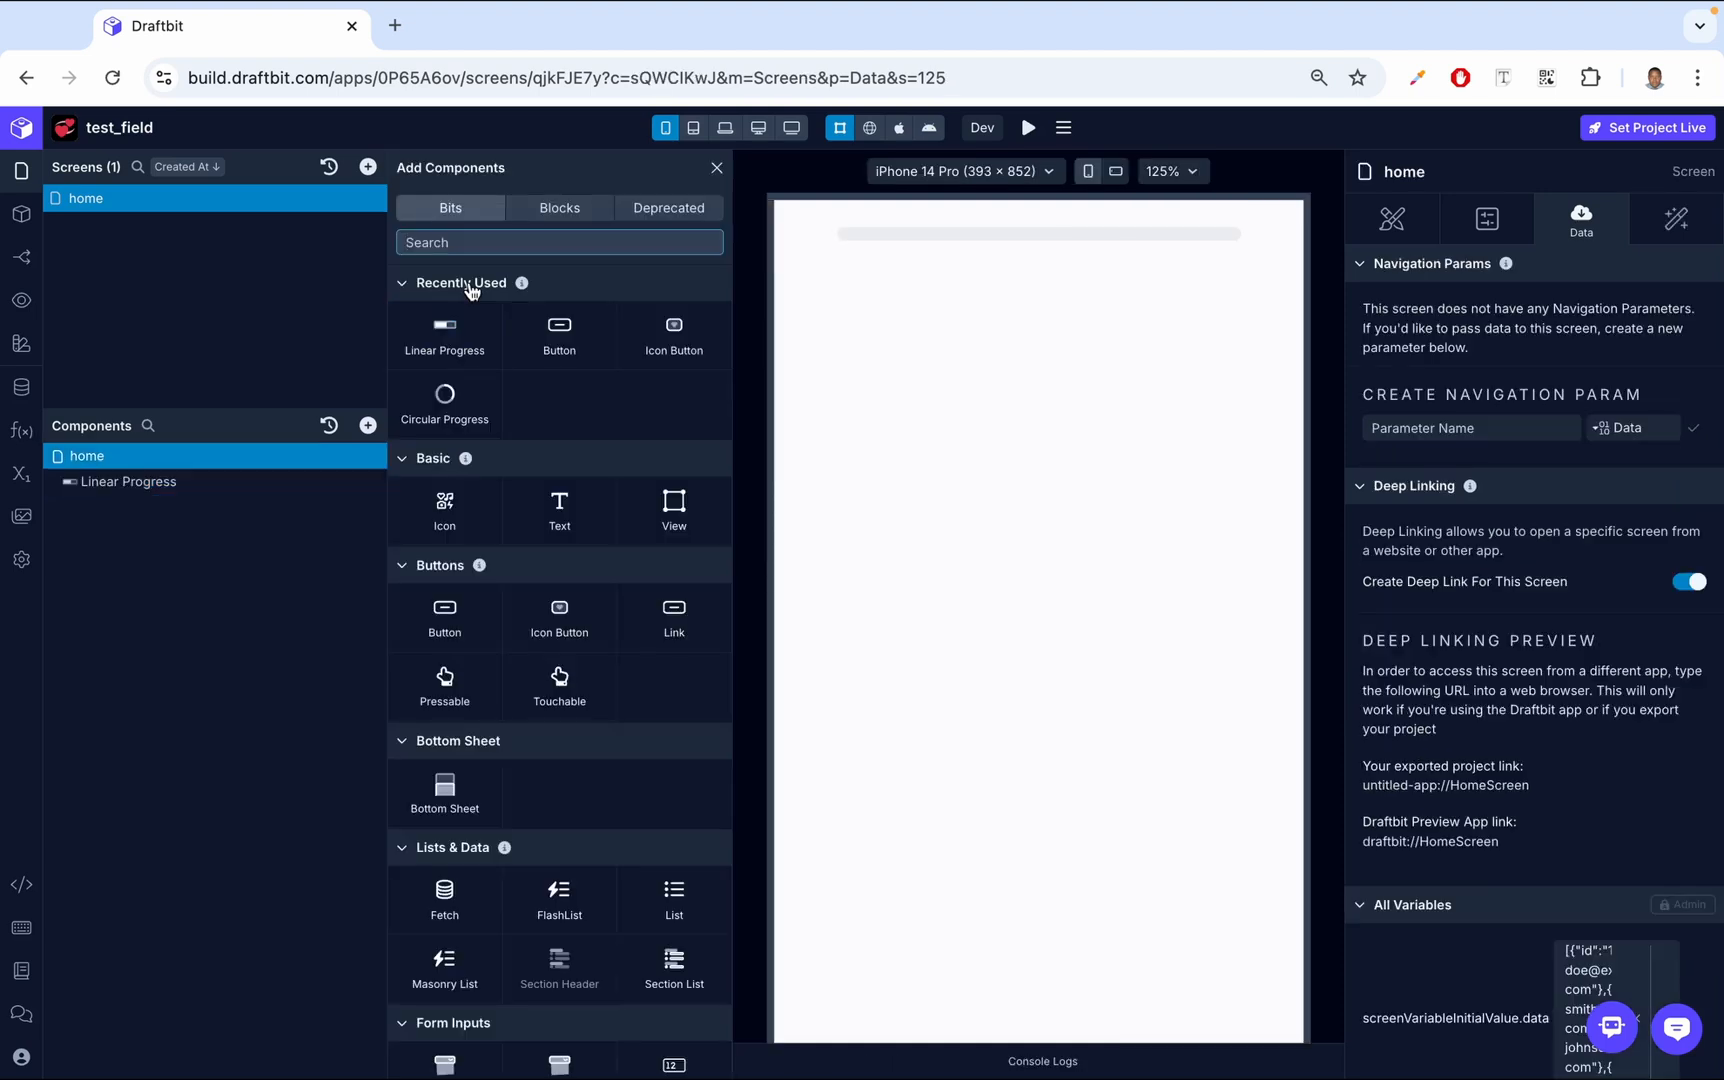
# Add a Button component to the home screen and set its label to "save"
pyautogui.write('but')
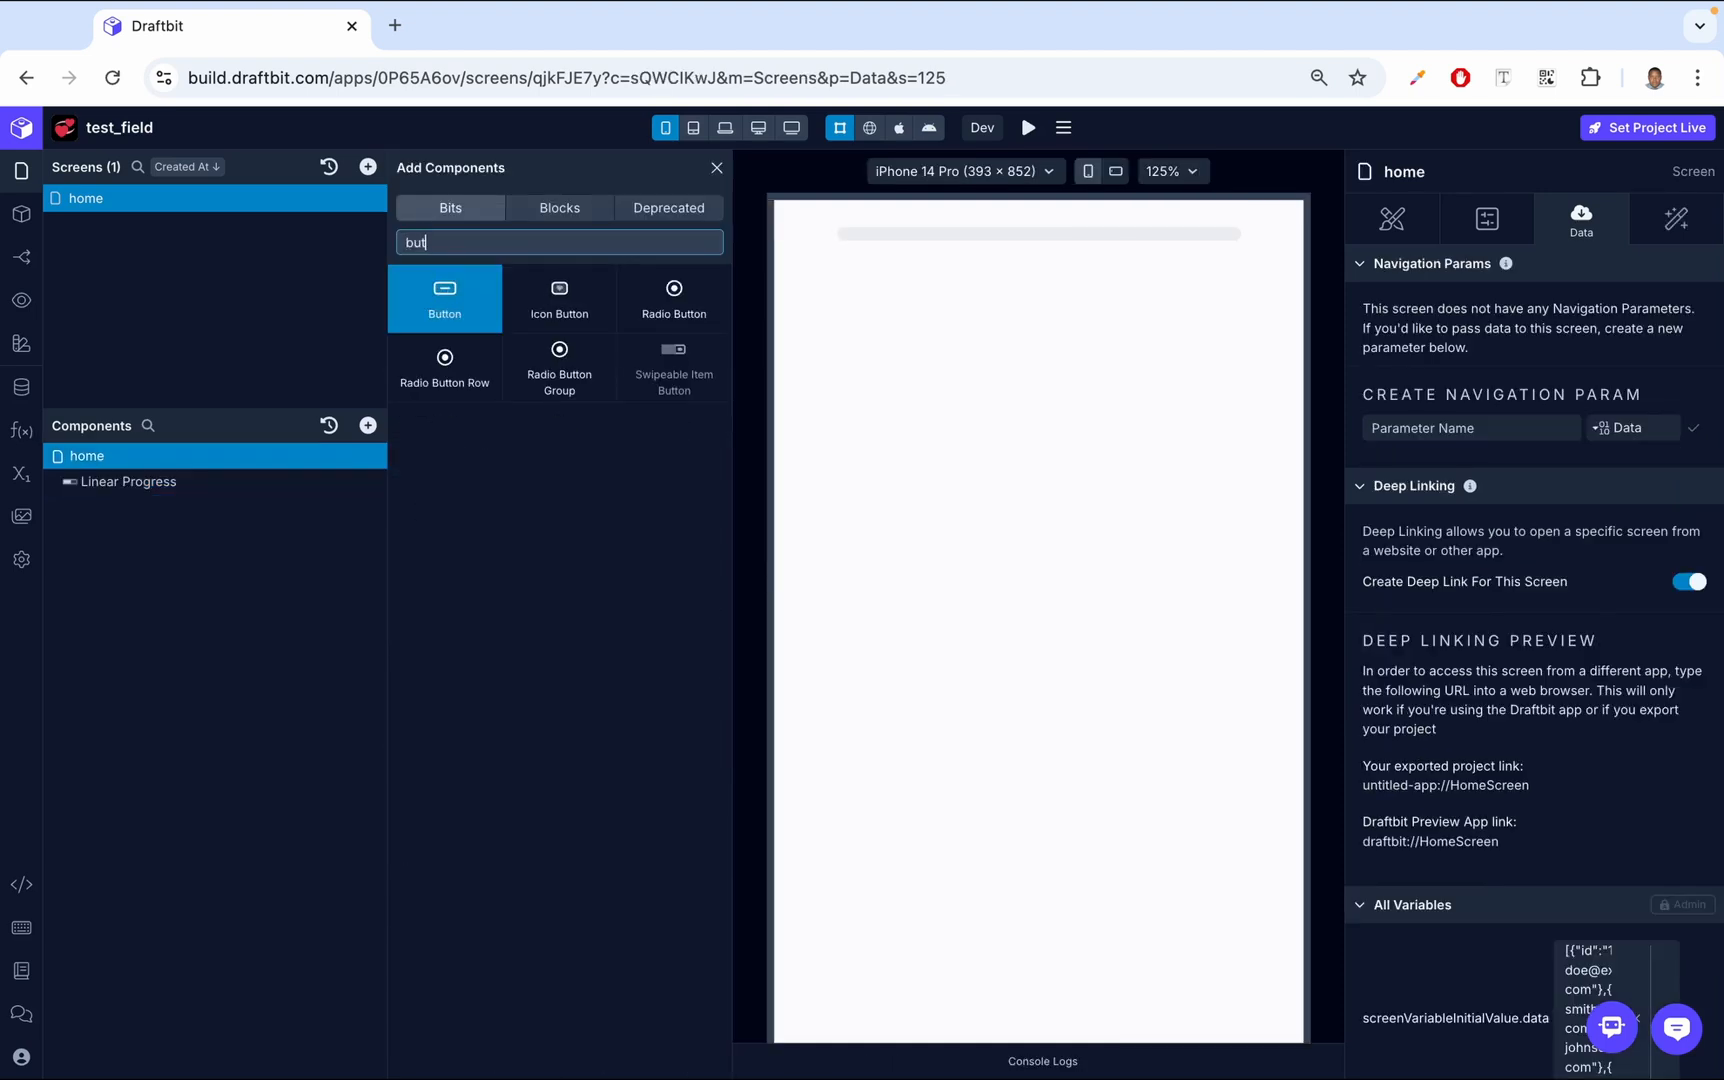
pyautogui.click(445, 307)
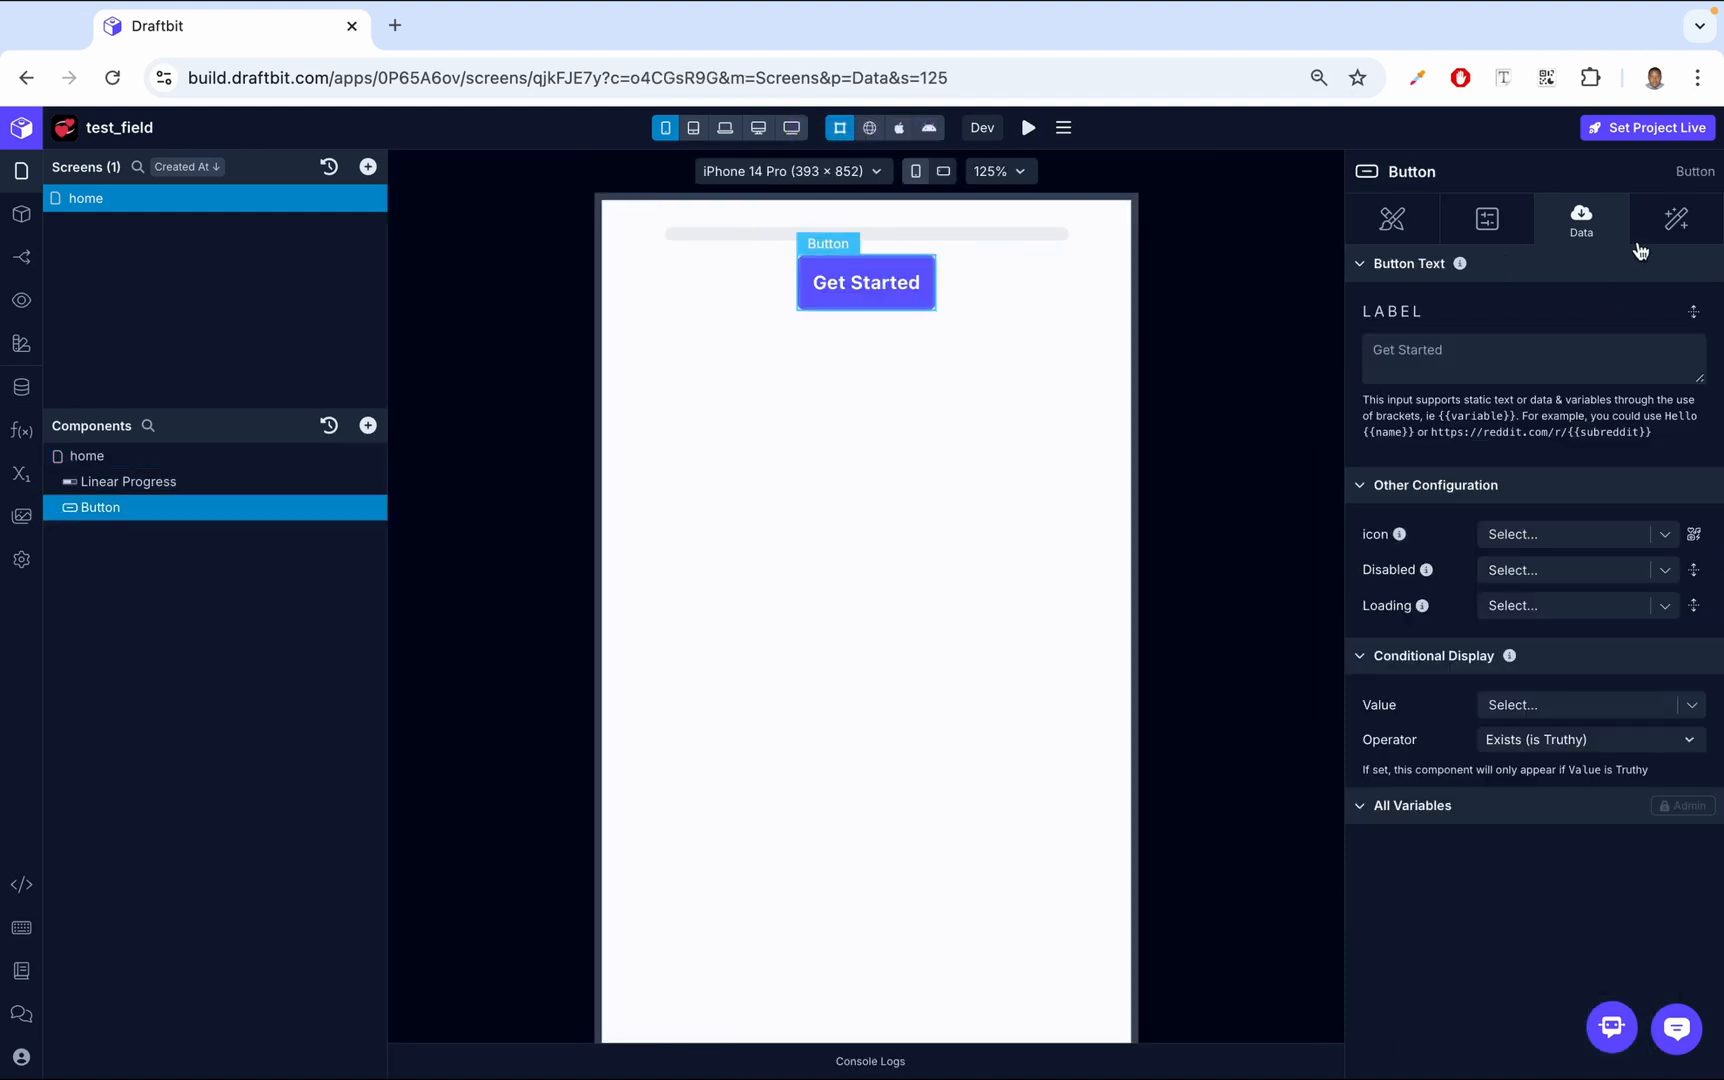
pyautogui.click(1533, 354)
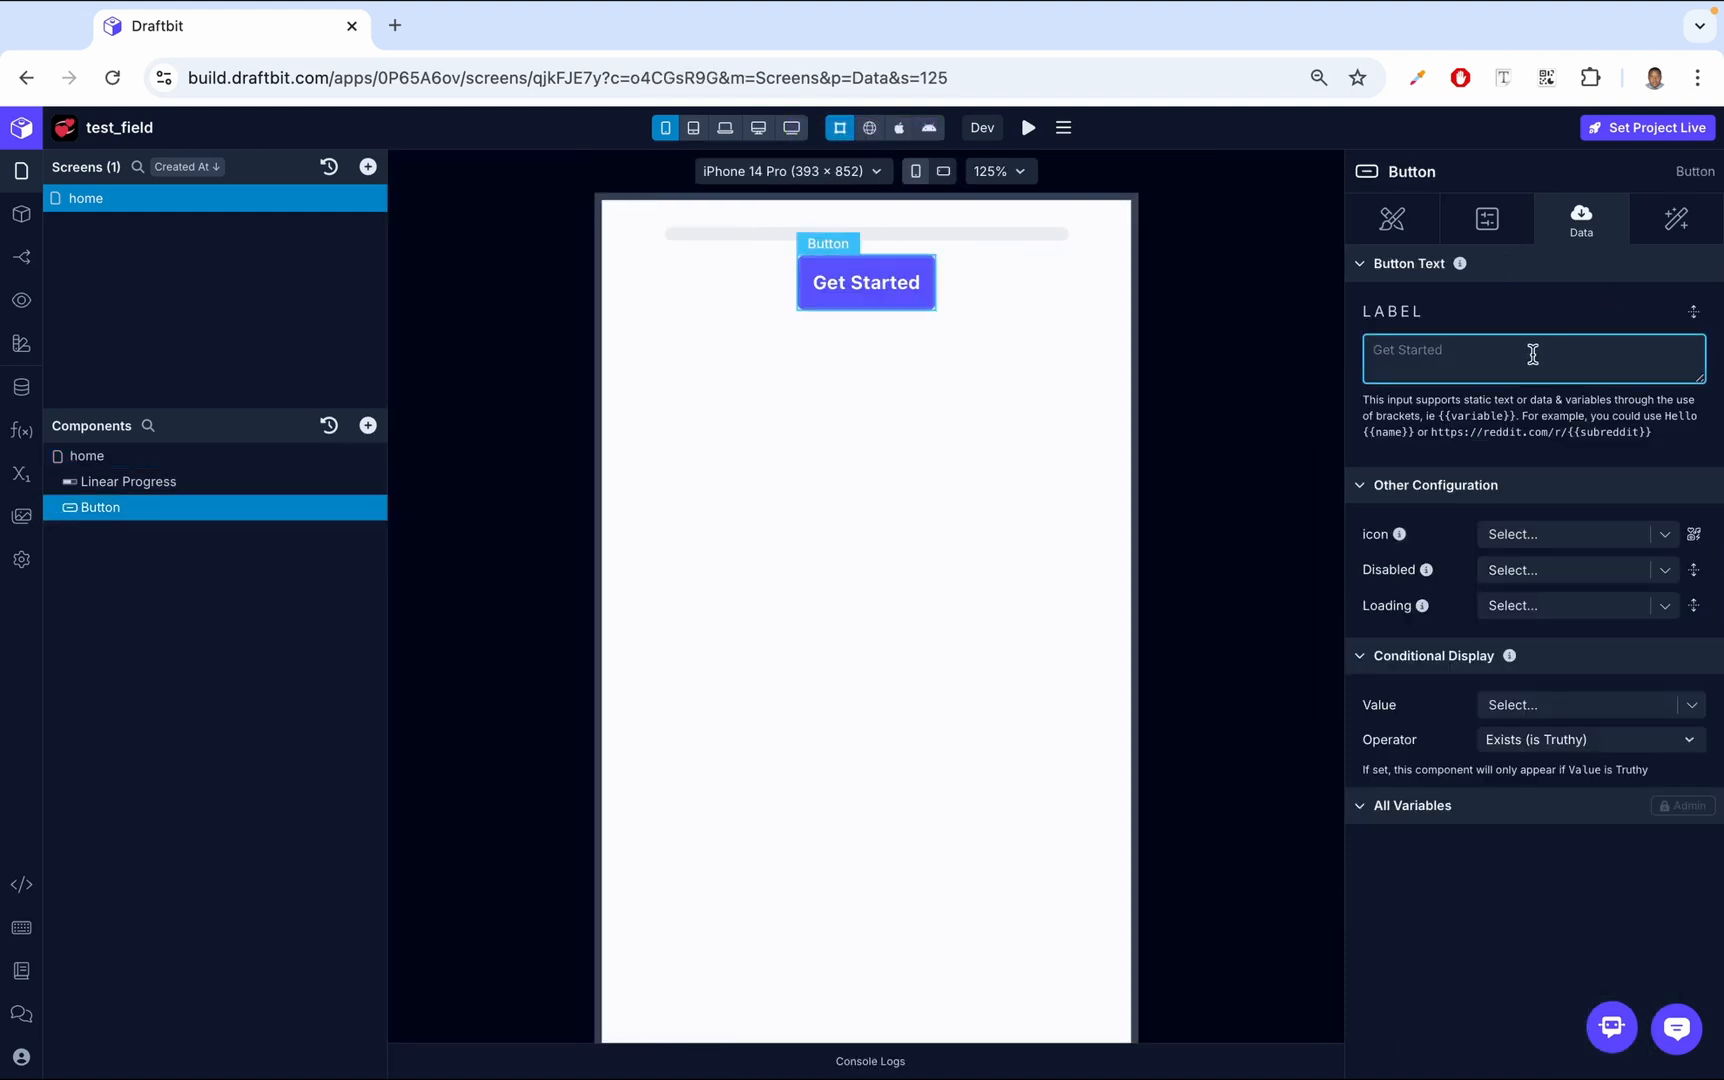
pyautogui.write('save')
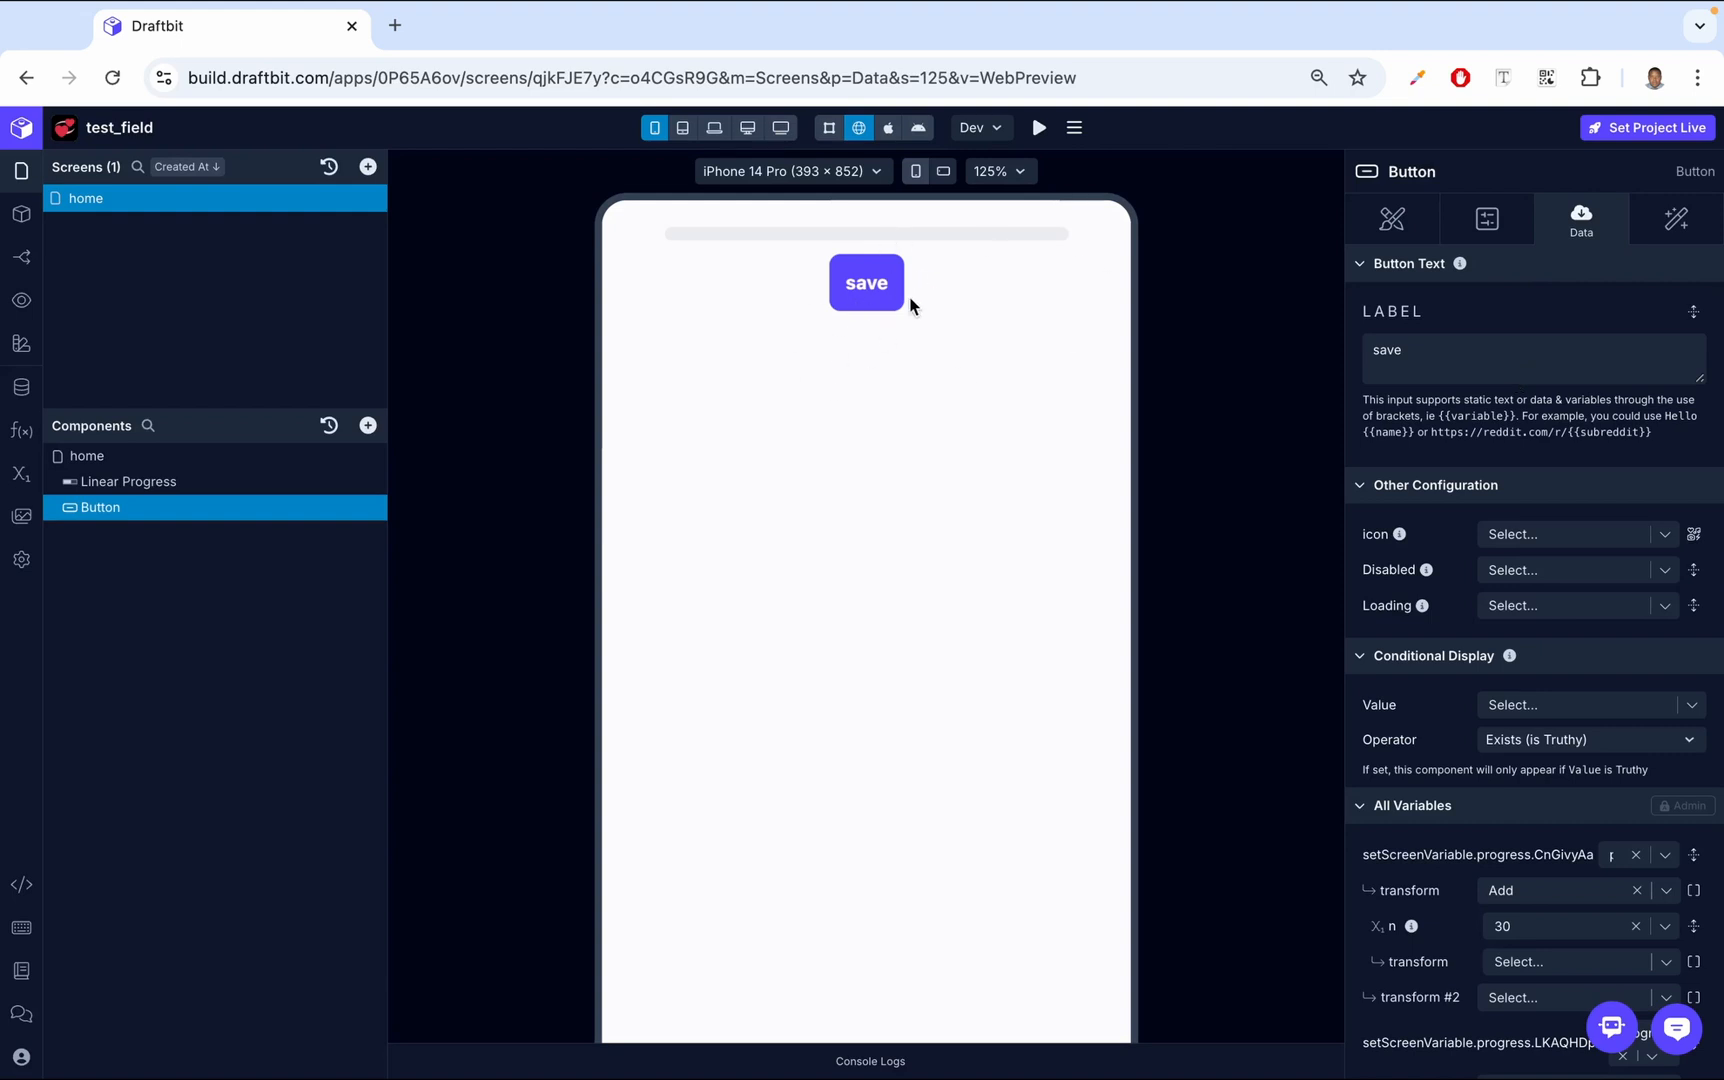
# Add a Set Variable action to the save button's On Press workflow, targeting the progress screen variable
pyautogui.click(1665, 236)
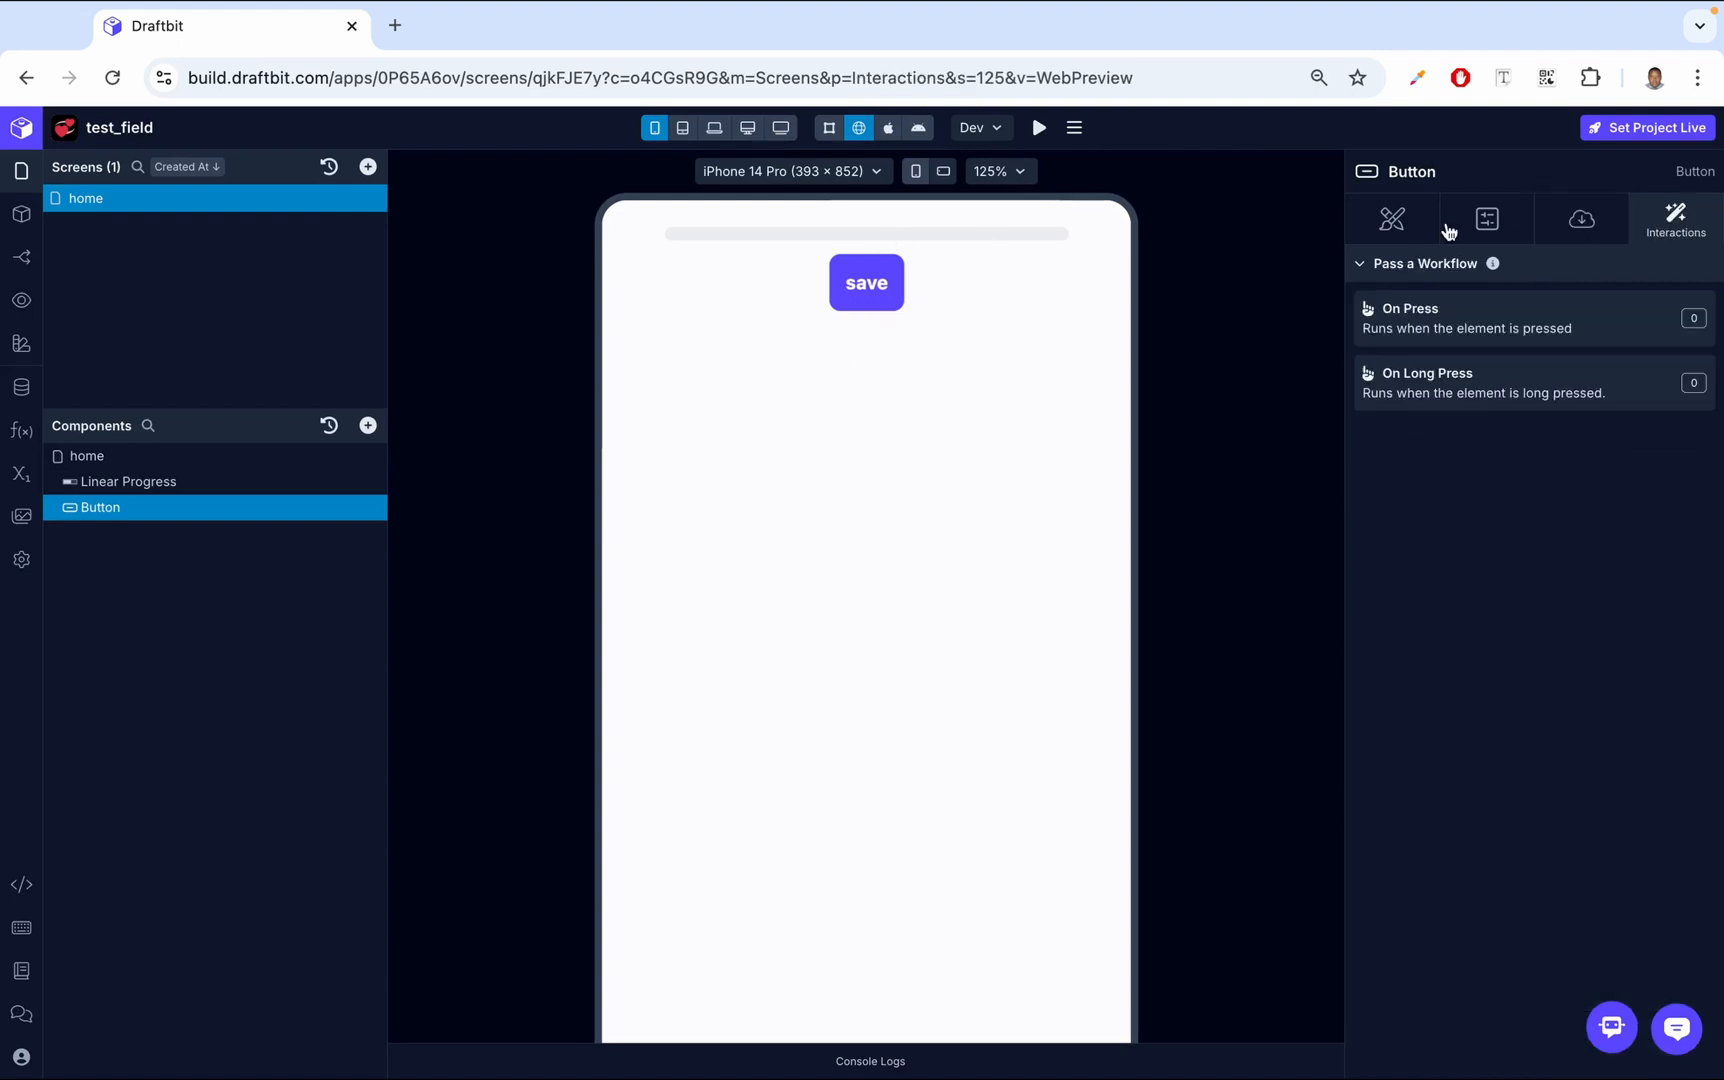
pyautogui.click(1443, 321)
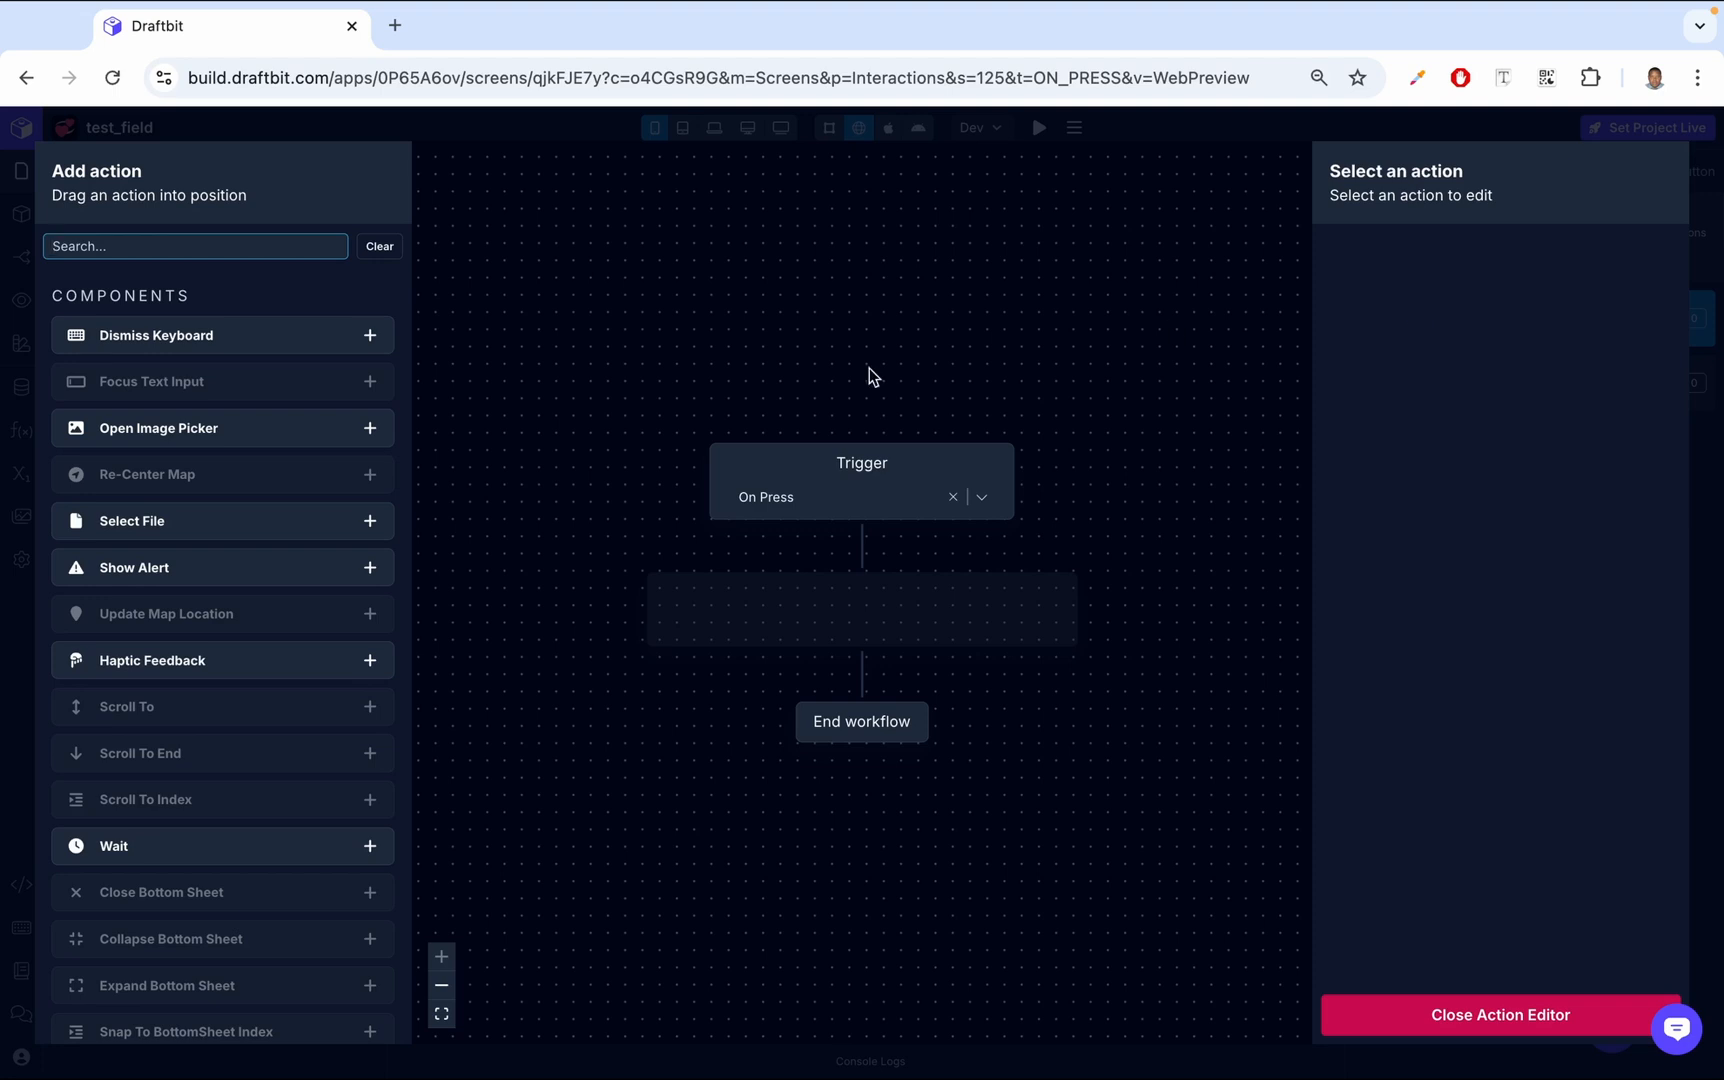
pyautogui.write('set')
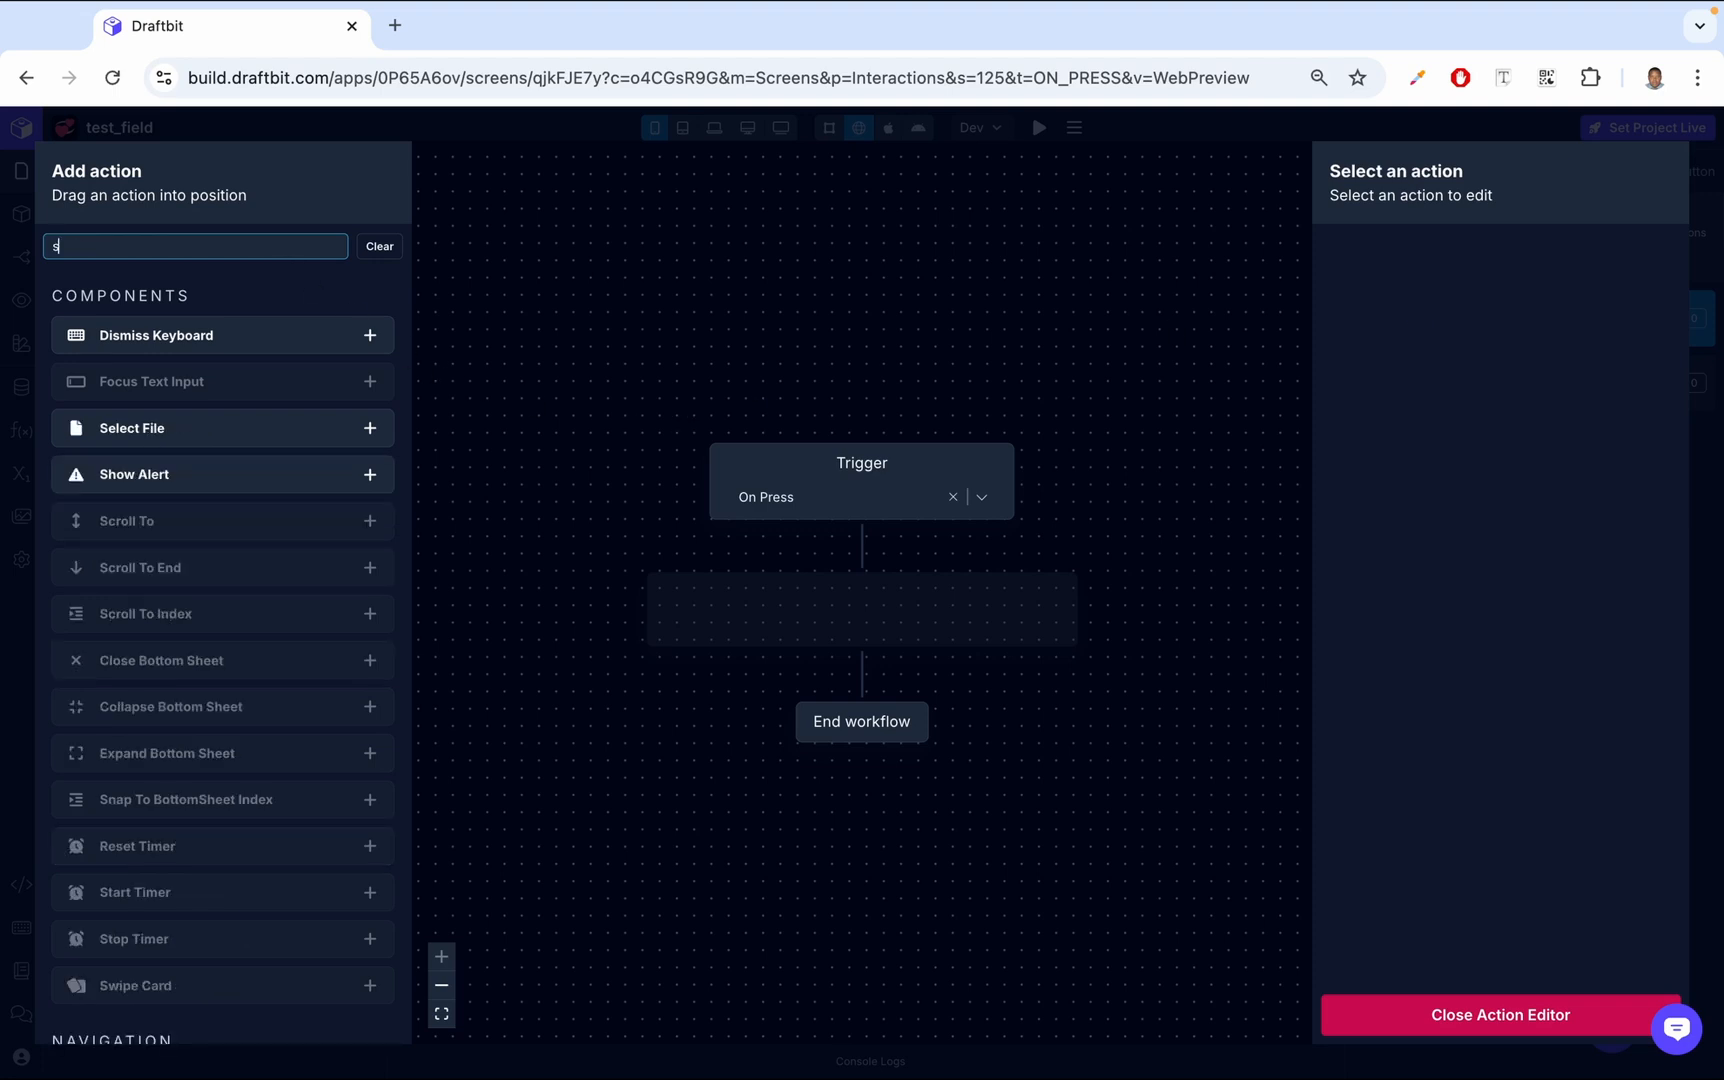
pyautogui.click(372, 432)
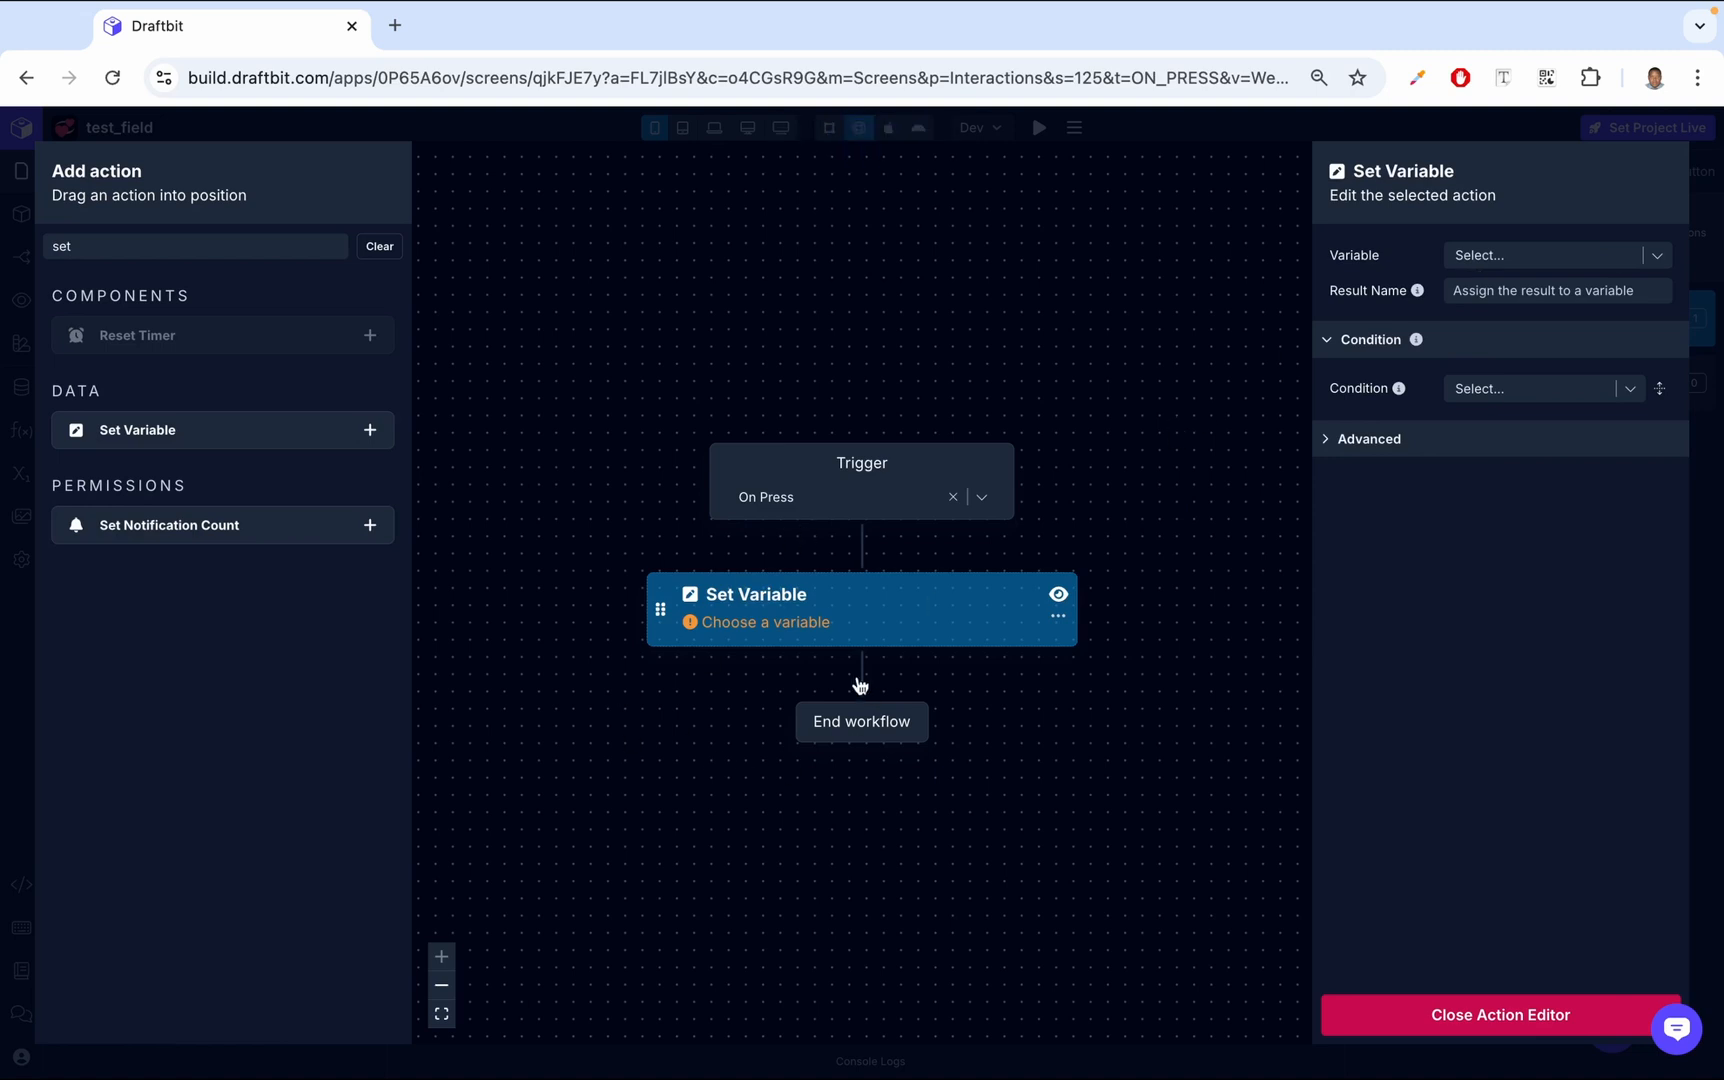
pyautogui.click(1655, 259)
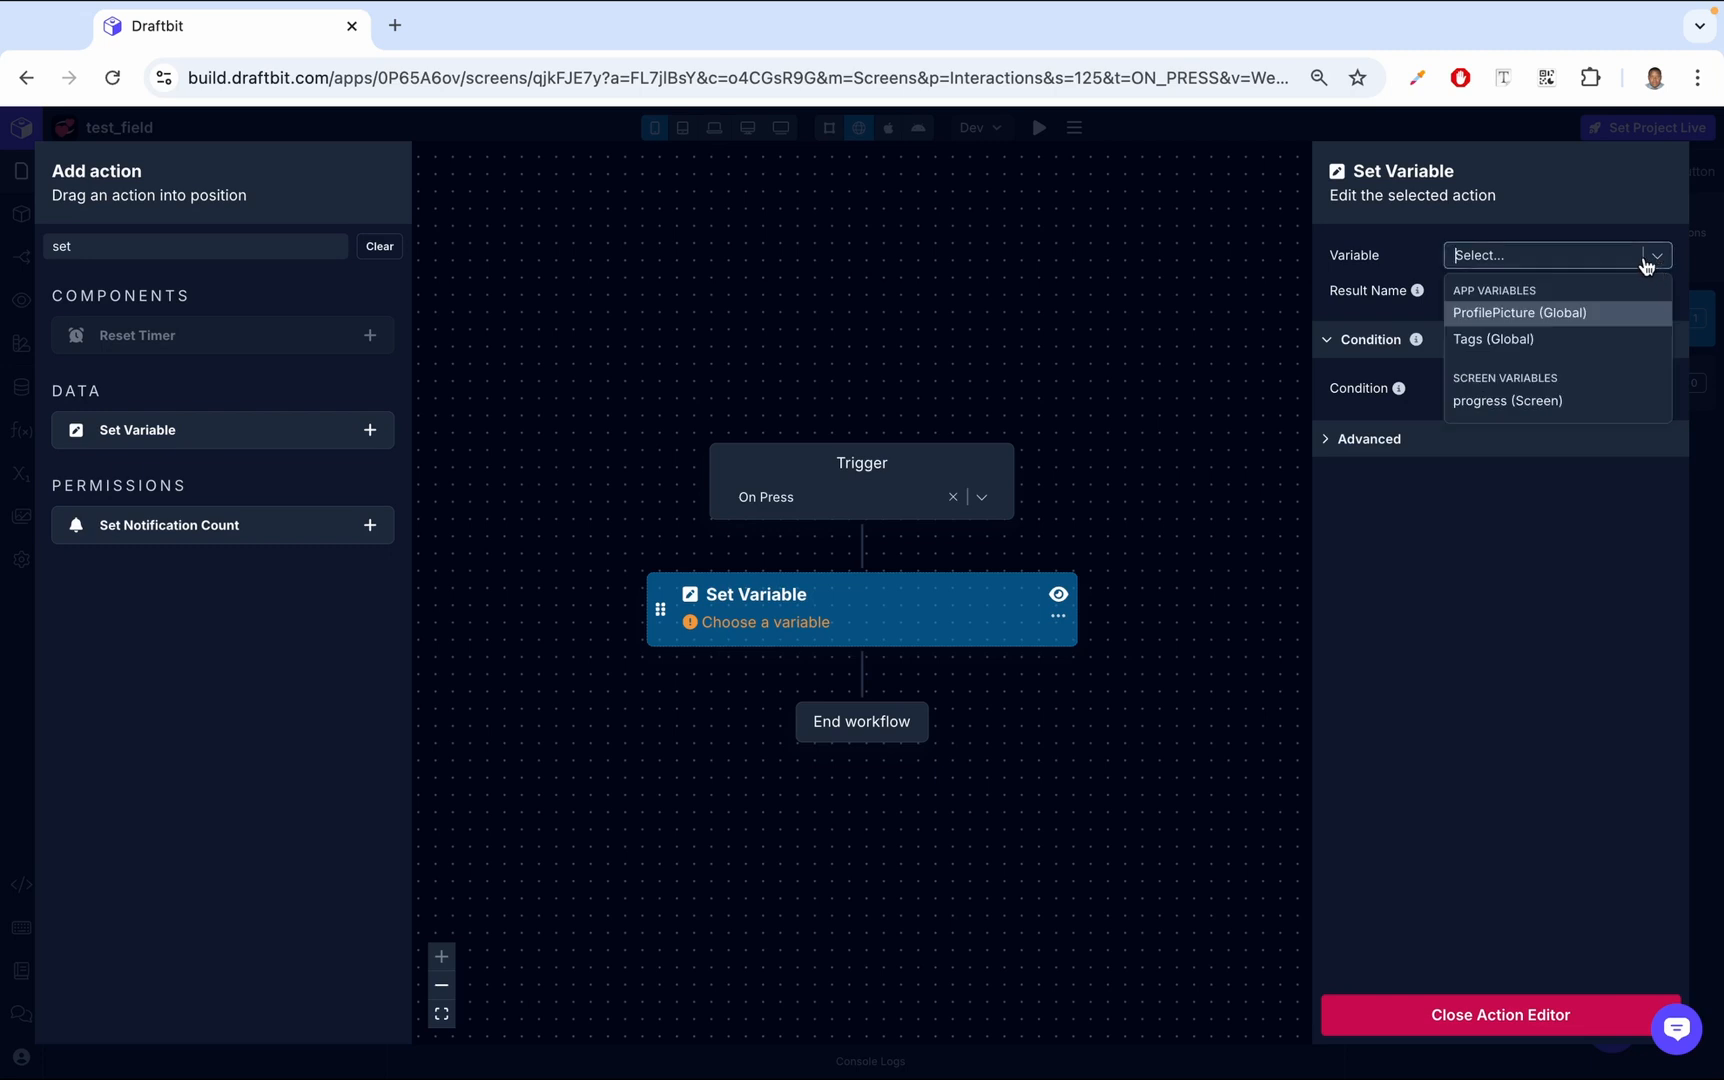
pyautogui.click(1530, 392)
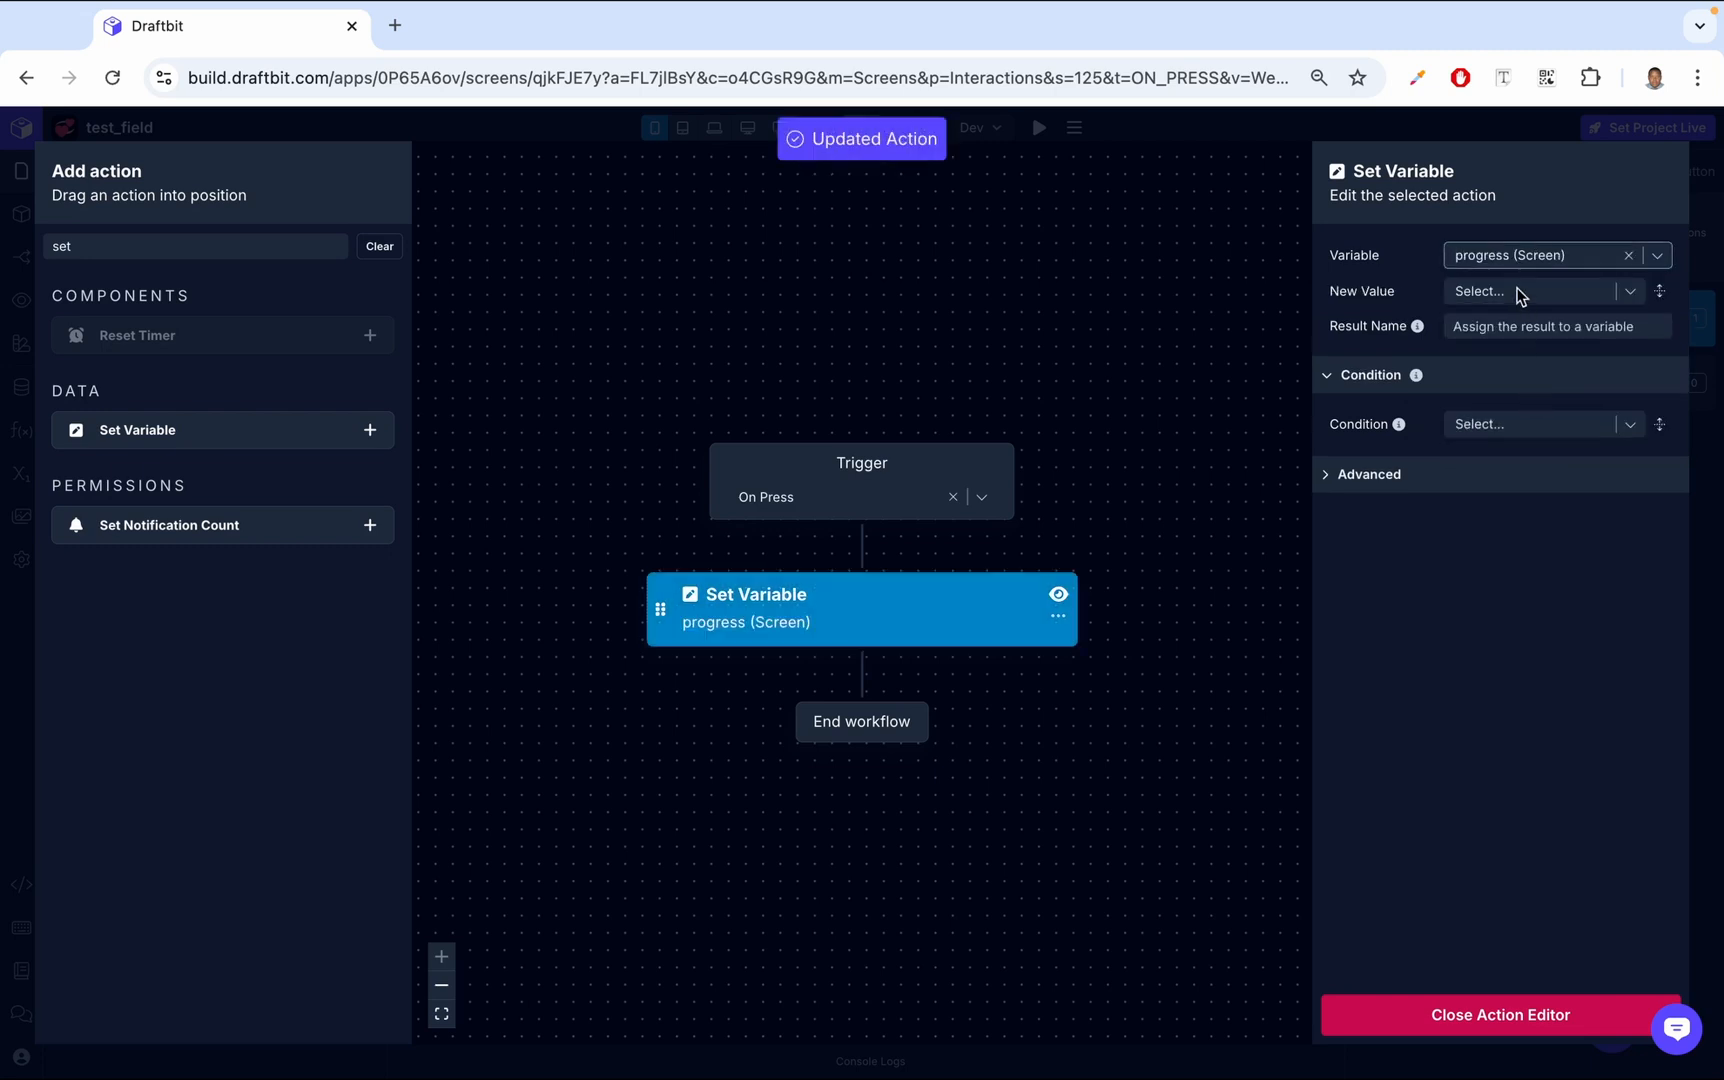
# Set the action's new value to the progress variable and apply the numeric Add transform to it
pyautogui.click(1519, 292)
pyautogui.click(1445, 388)
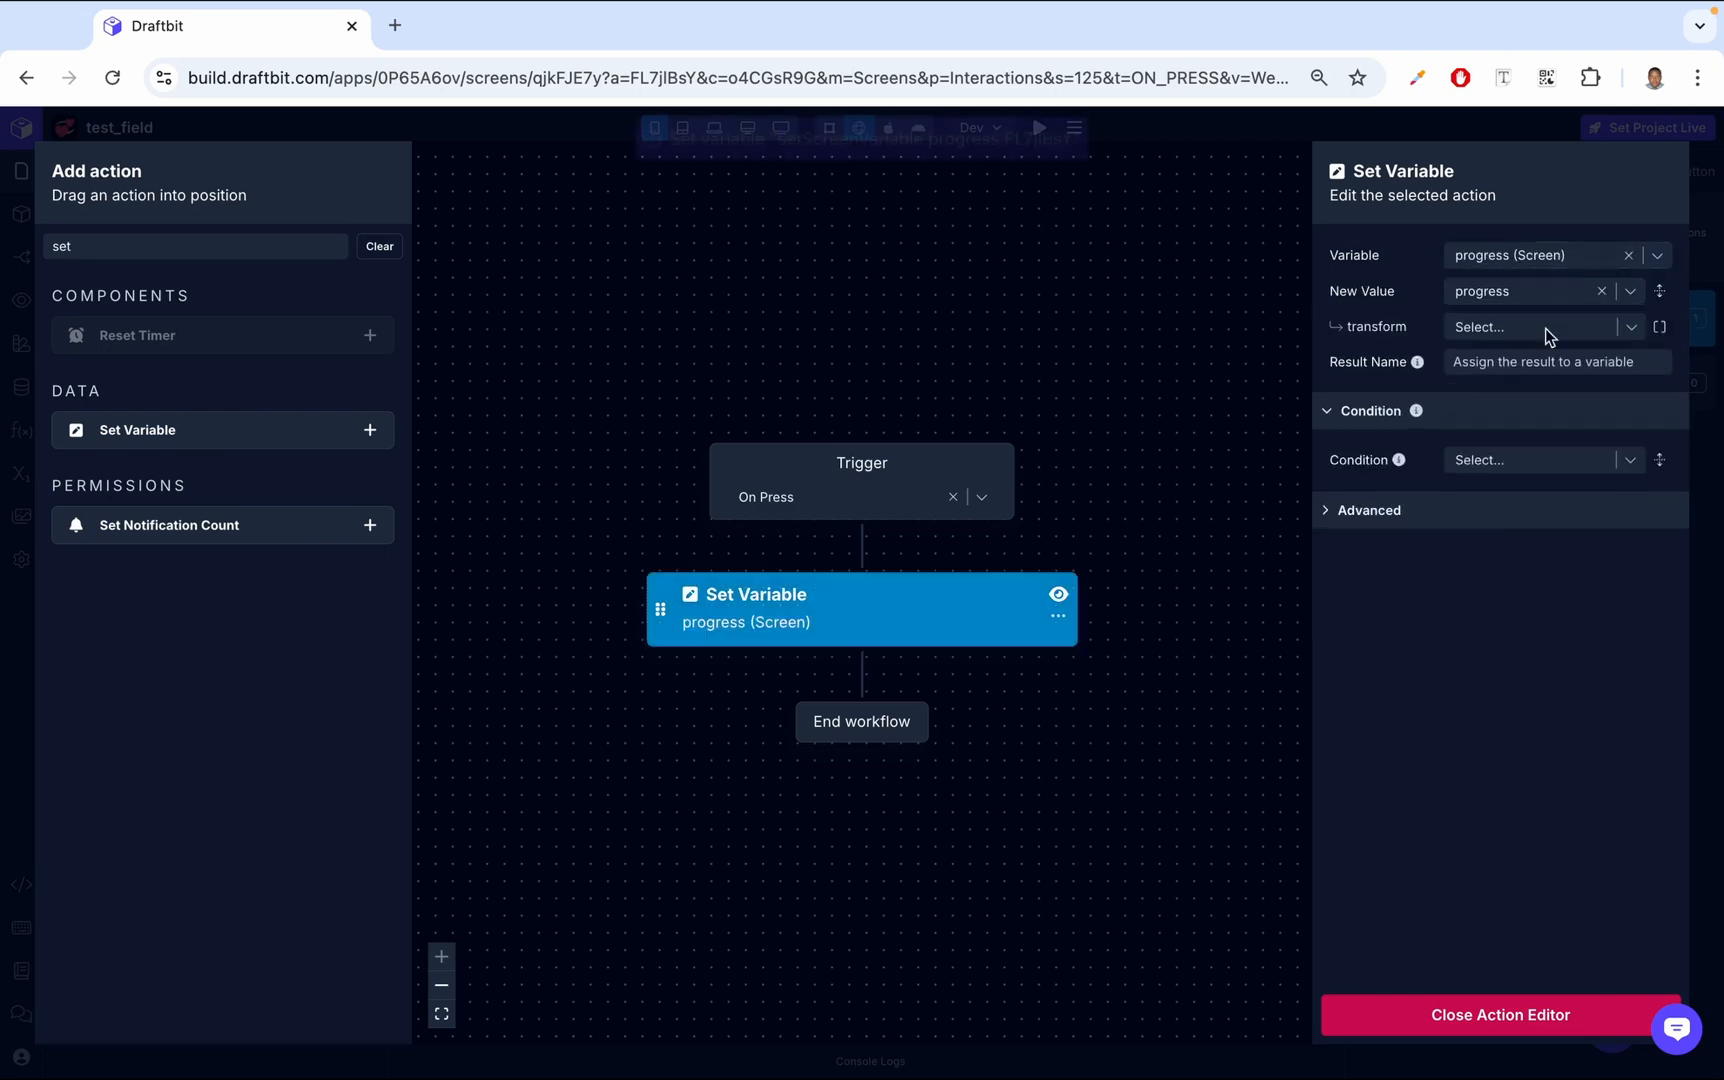
pyautogui.click(1561, 335)
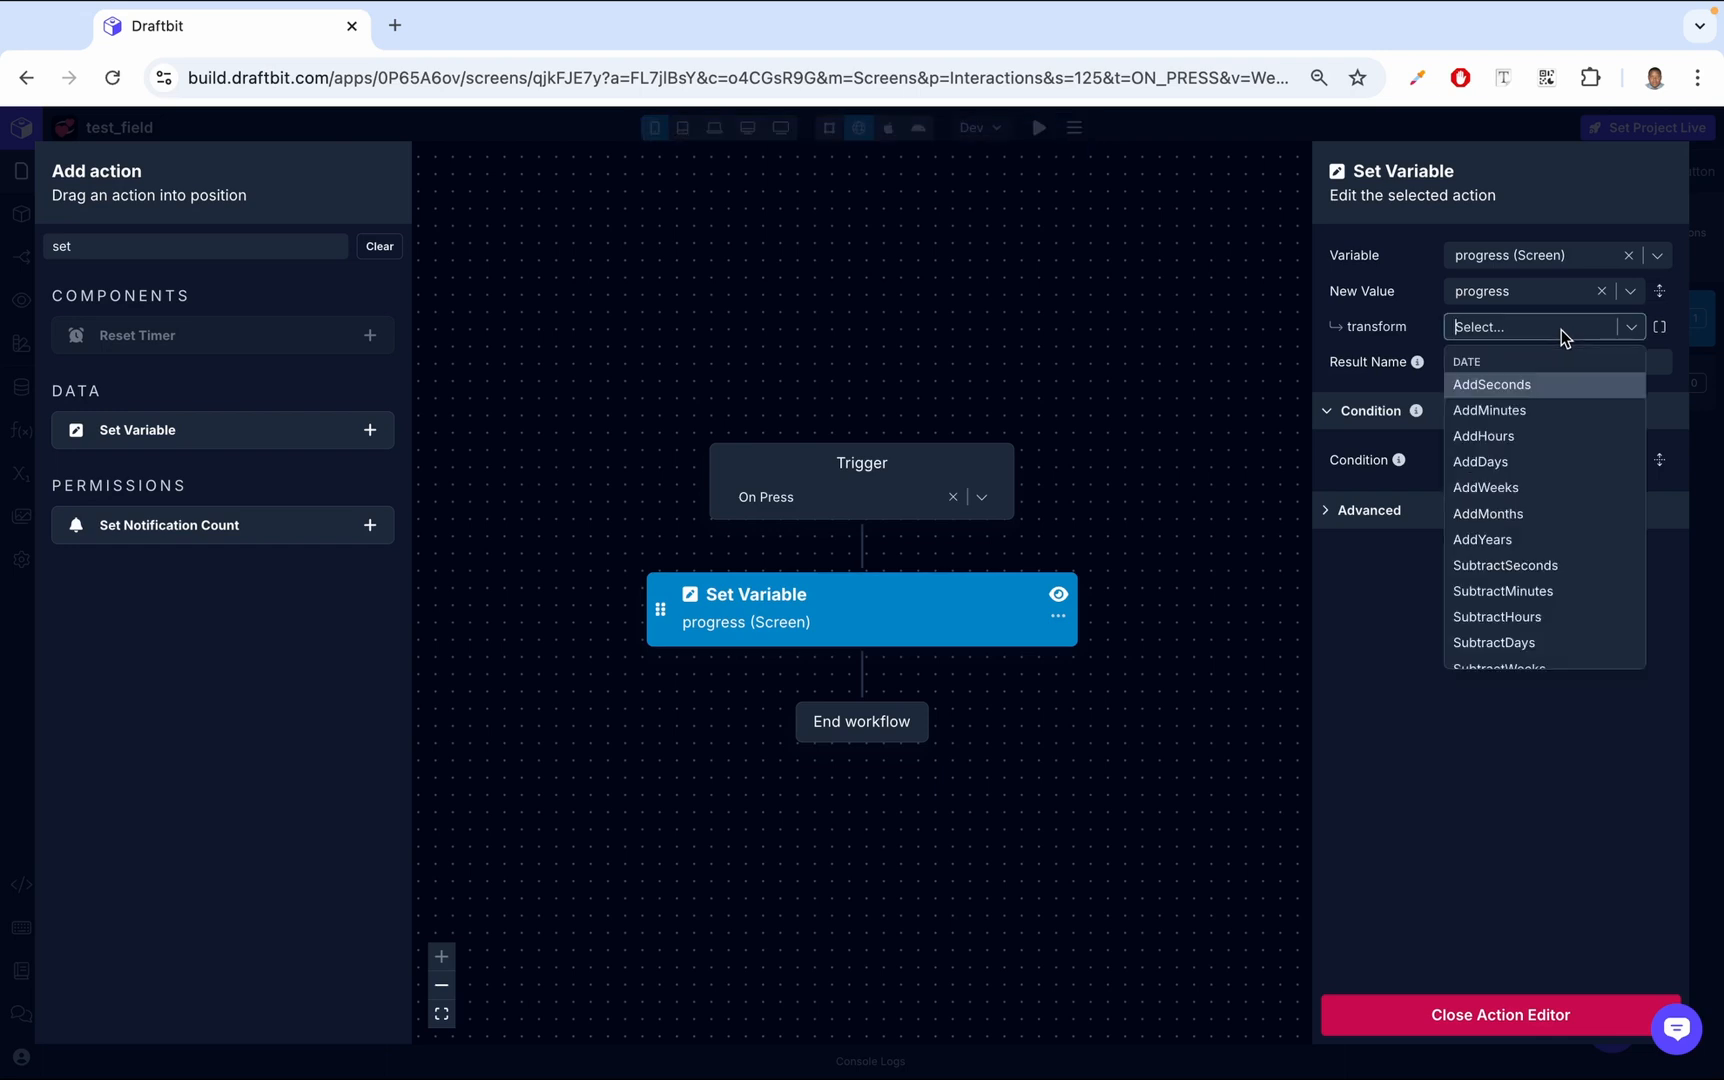
pyautogui.write('add')
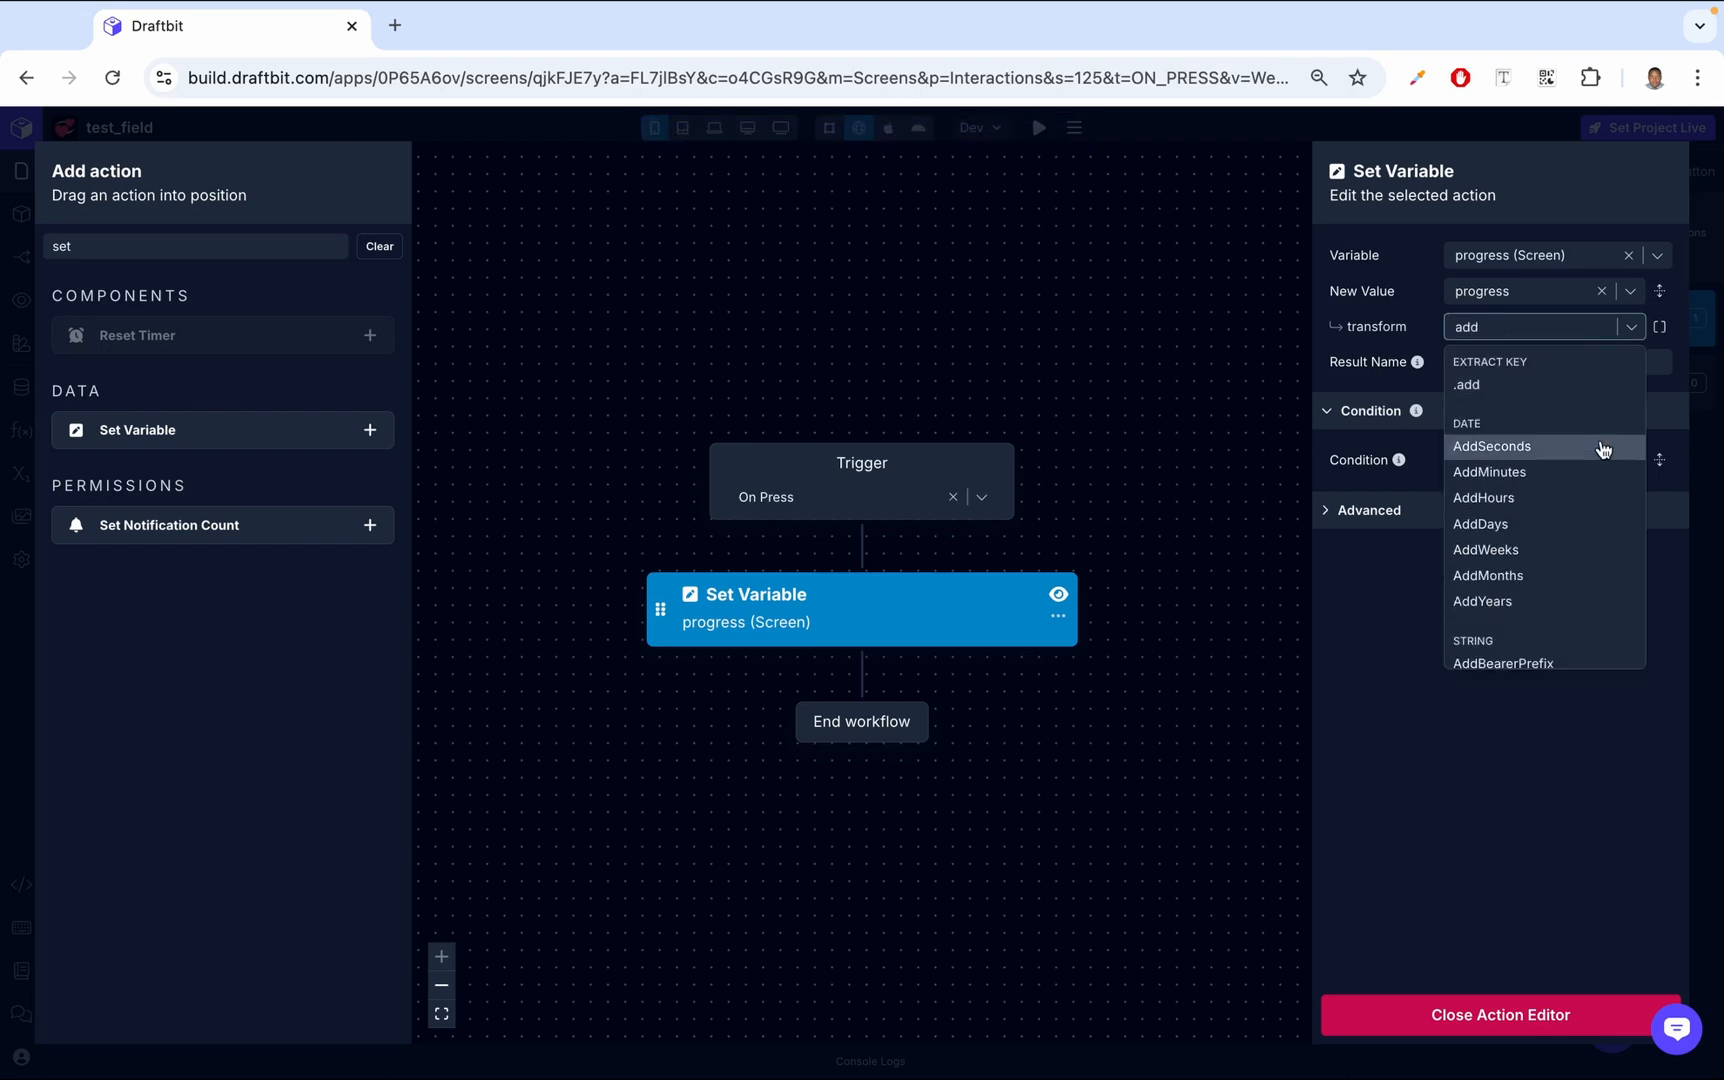
pyautogui.scroll(-2, 1601, 450)
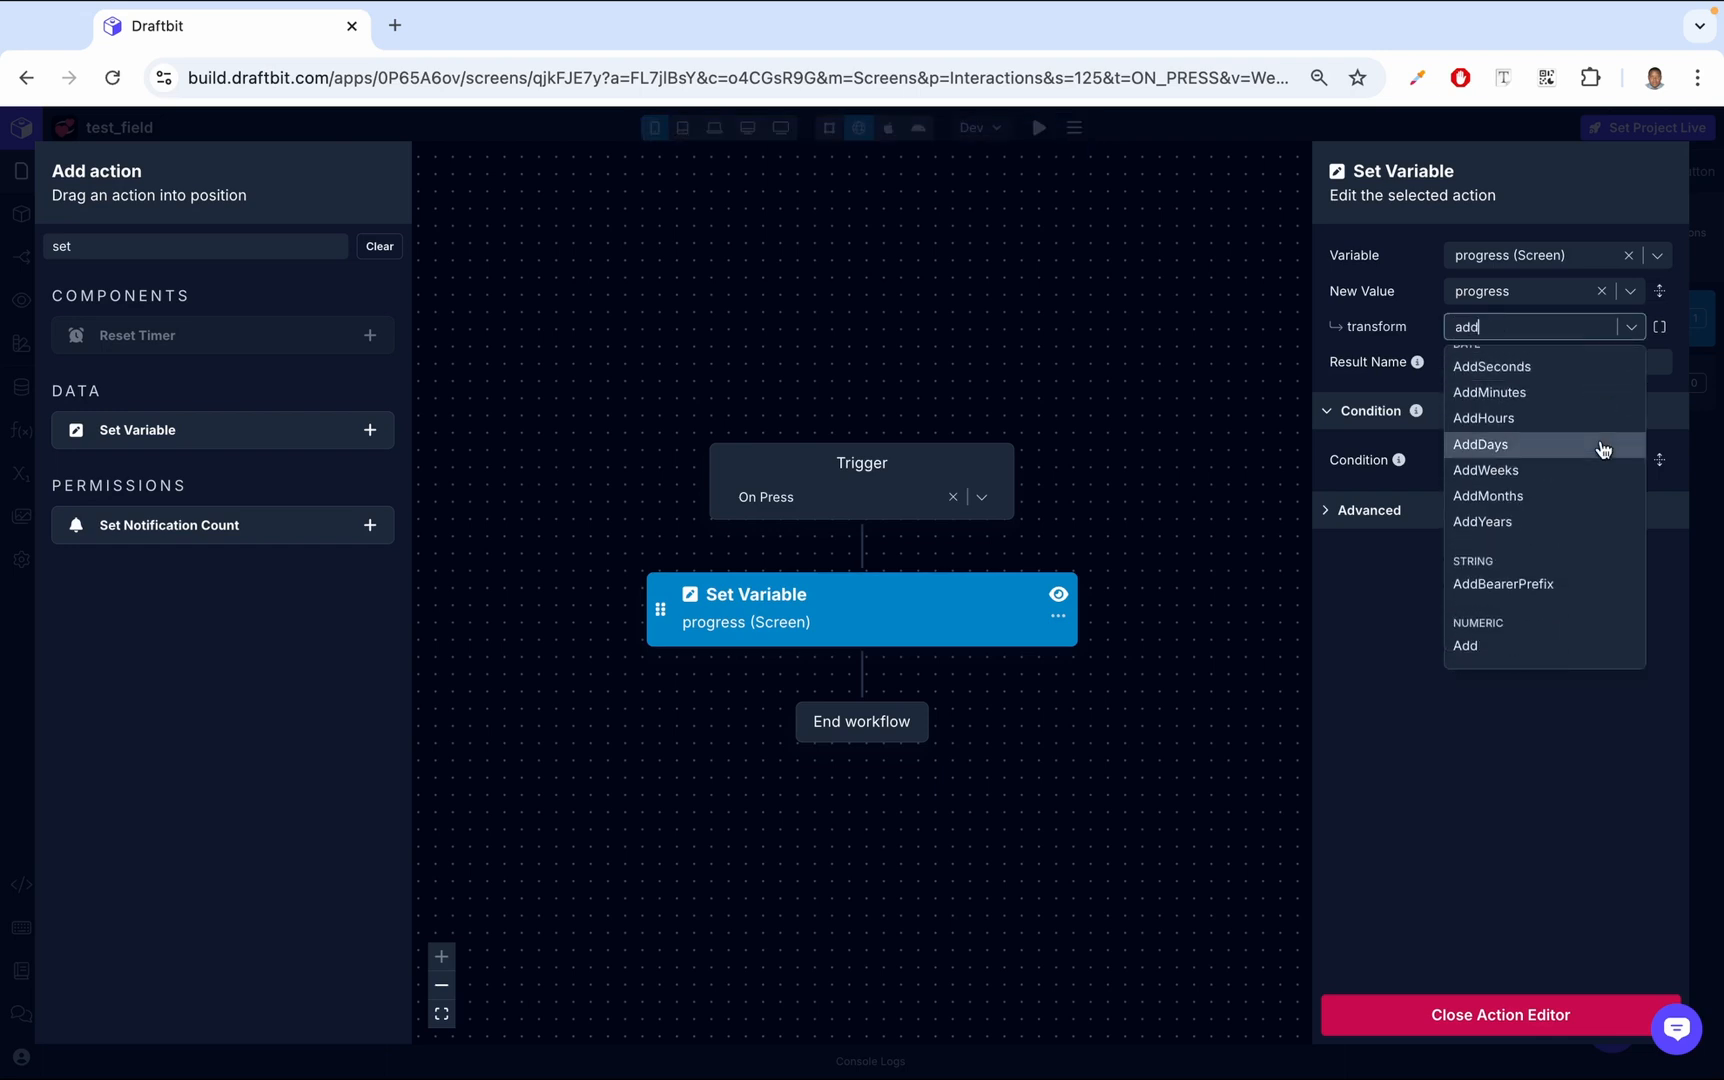
pyautogui.click(1524, 646)
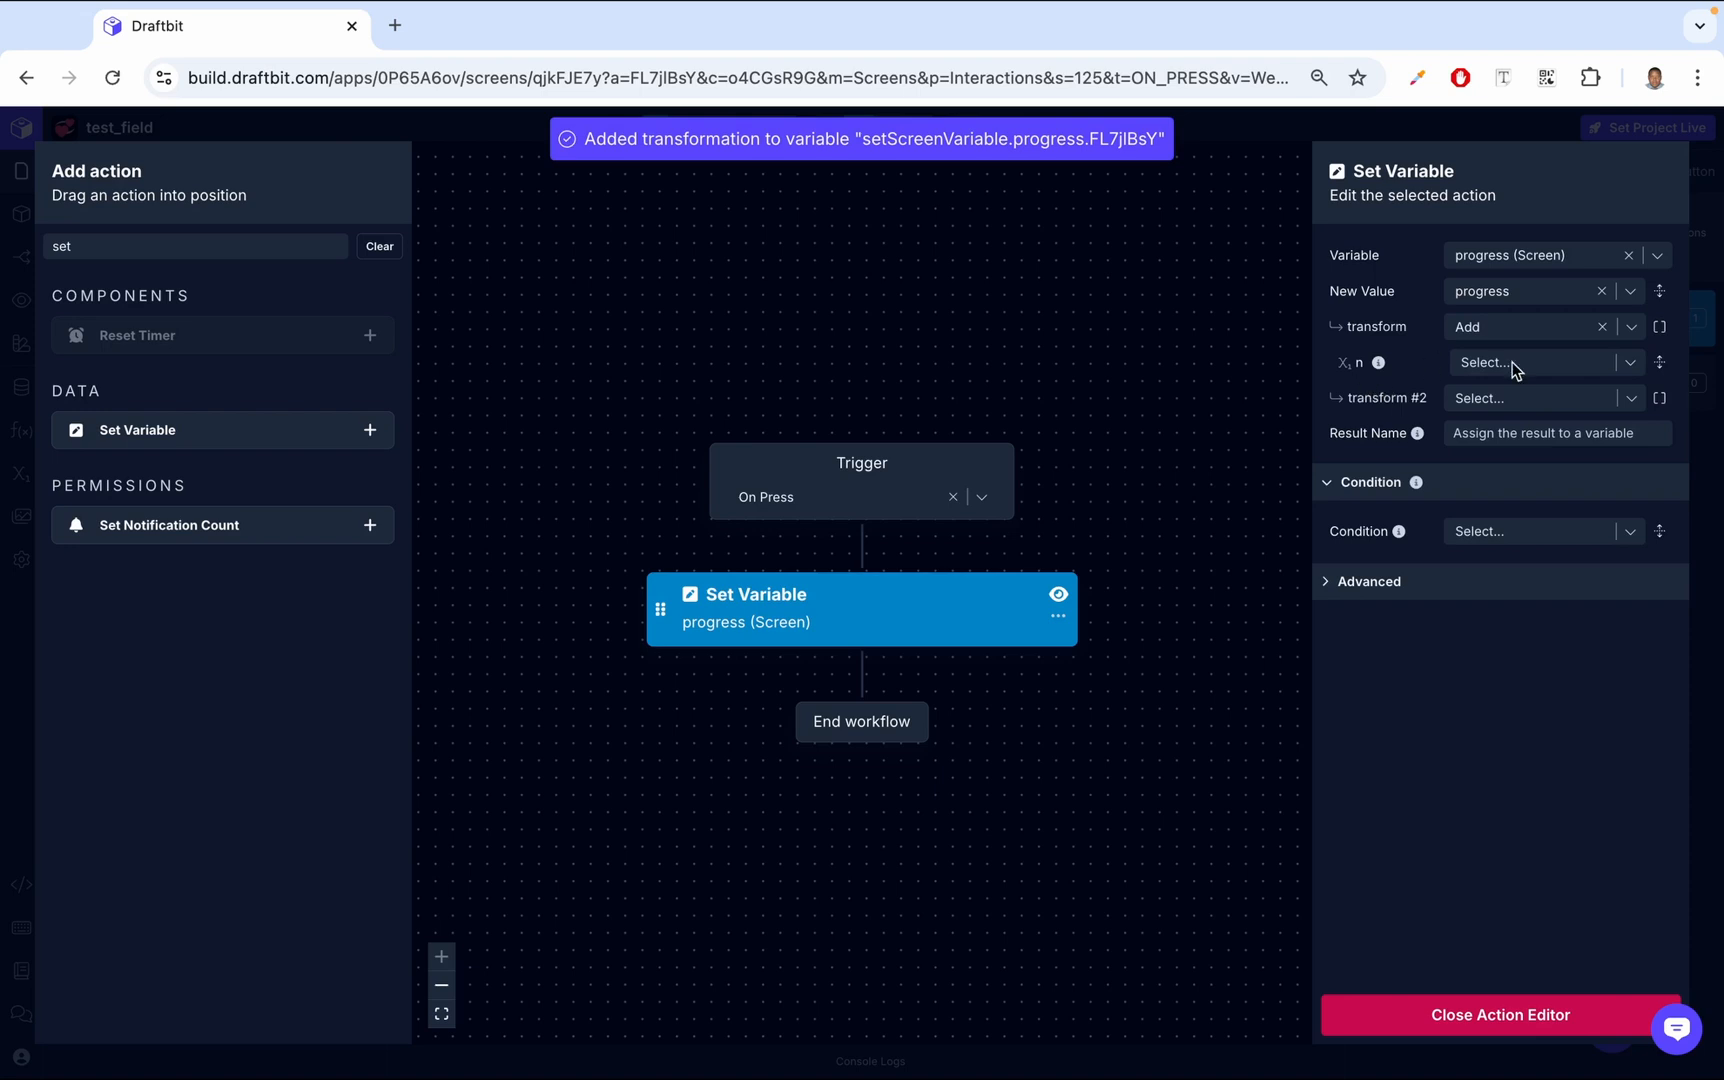
# Set the Add transform's n value to 80, close the action editor and test the save button in the preview
pyautogui.click(1513, 362)
pyautogui.write('80')
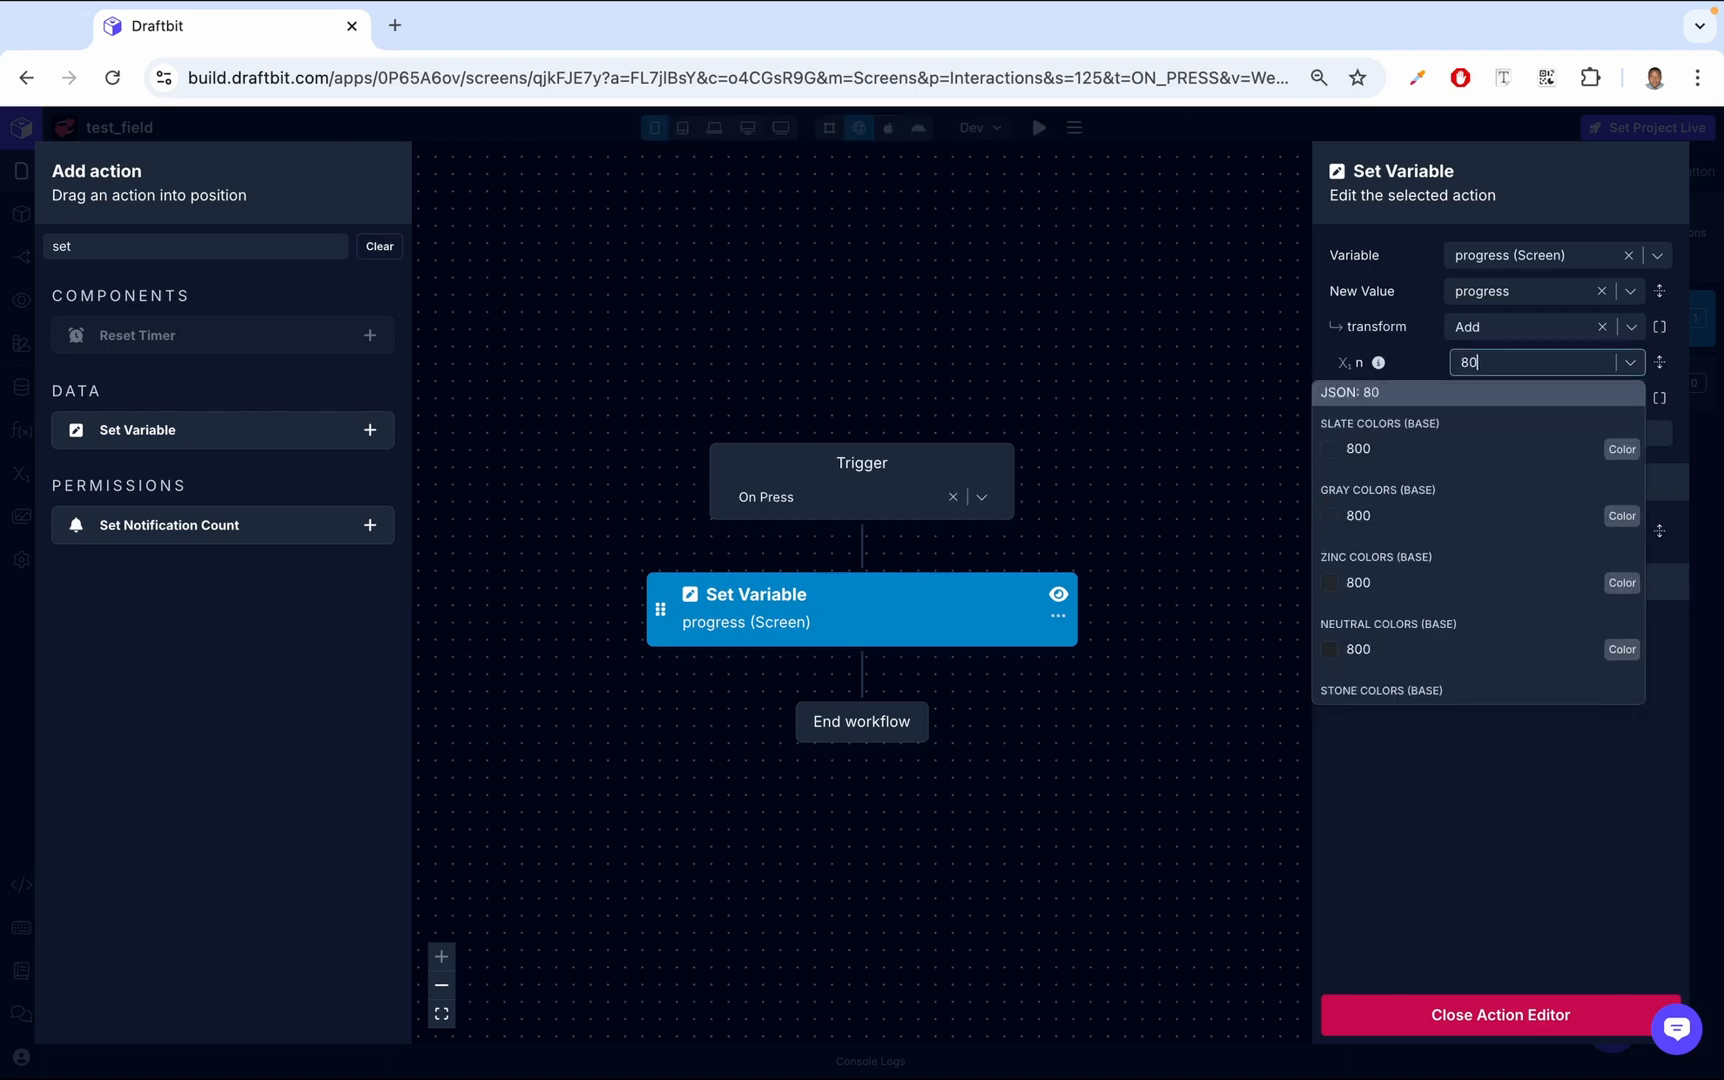
pyautogui.click(1478, 392)
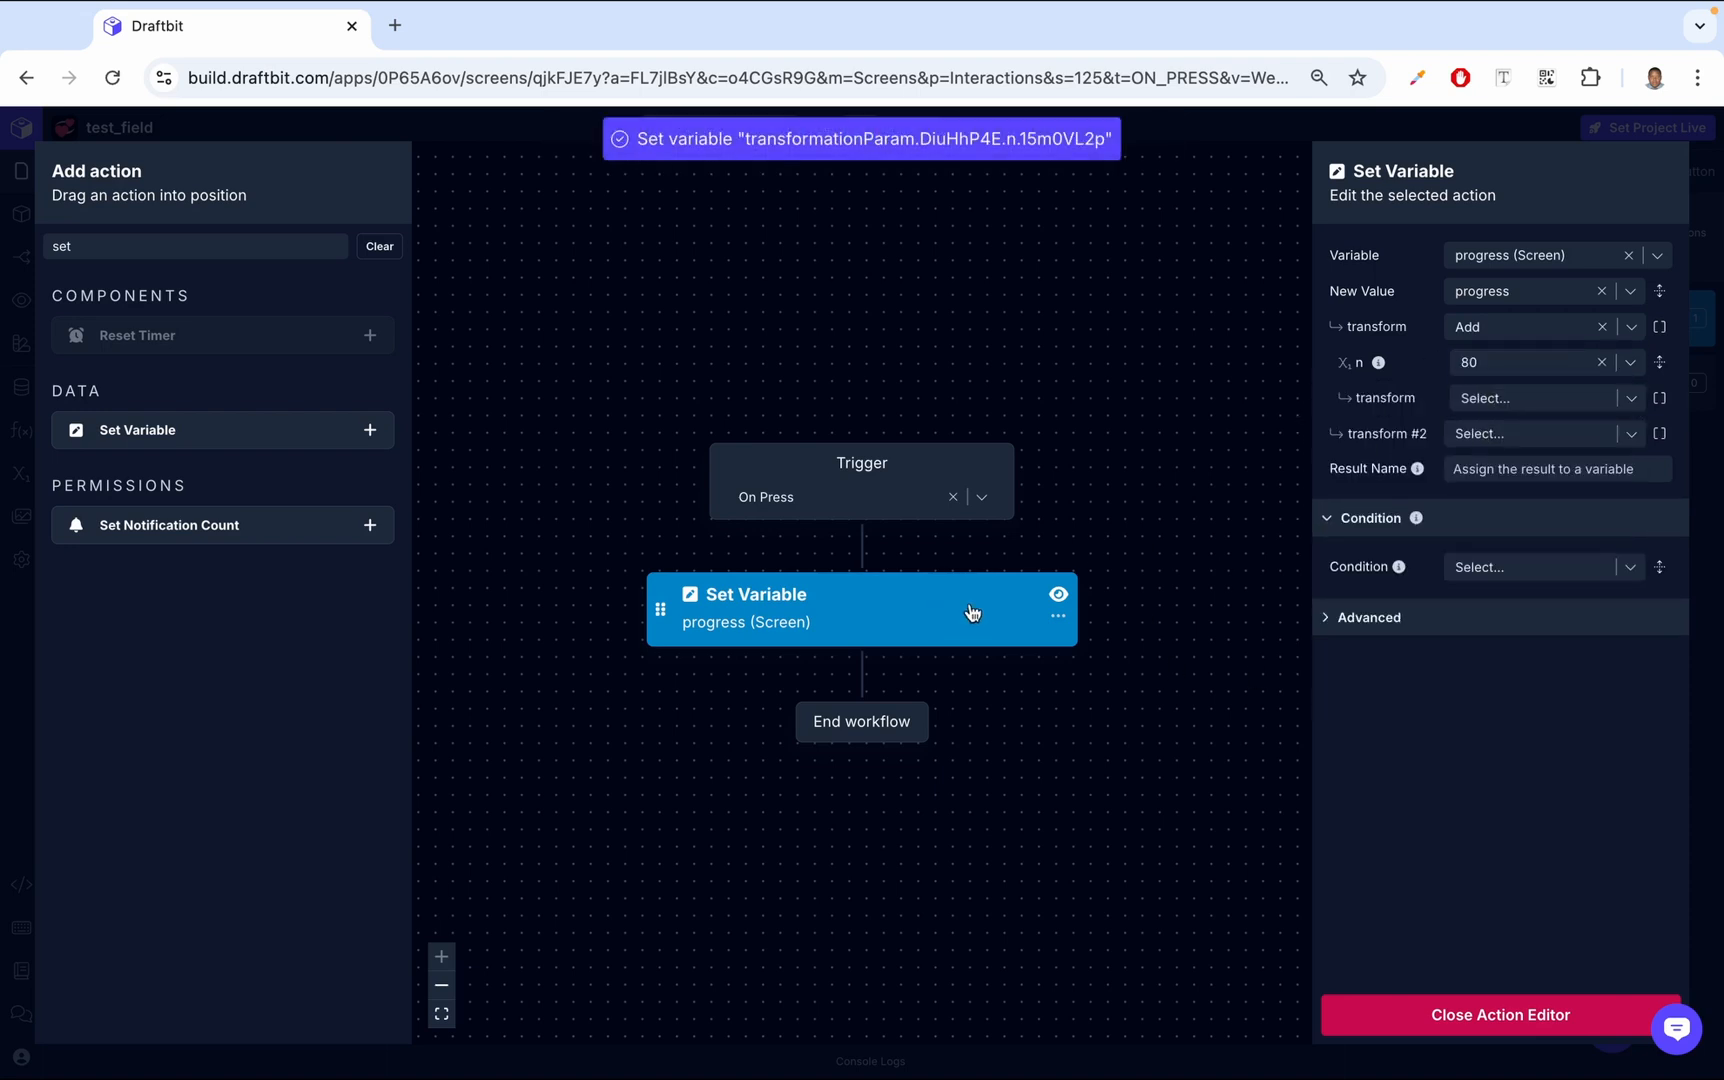
pyautogui.click(1490, 1014)
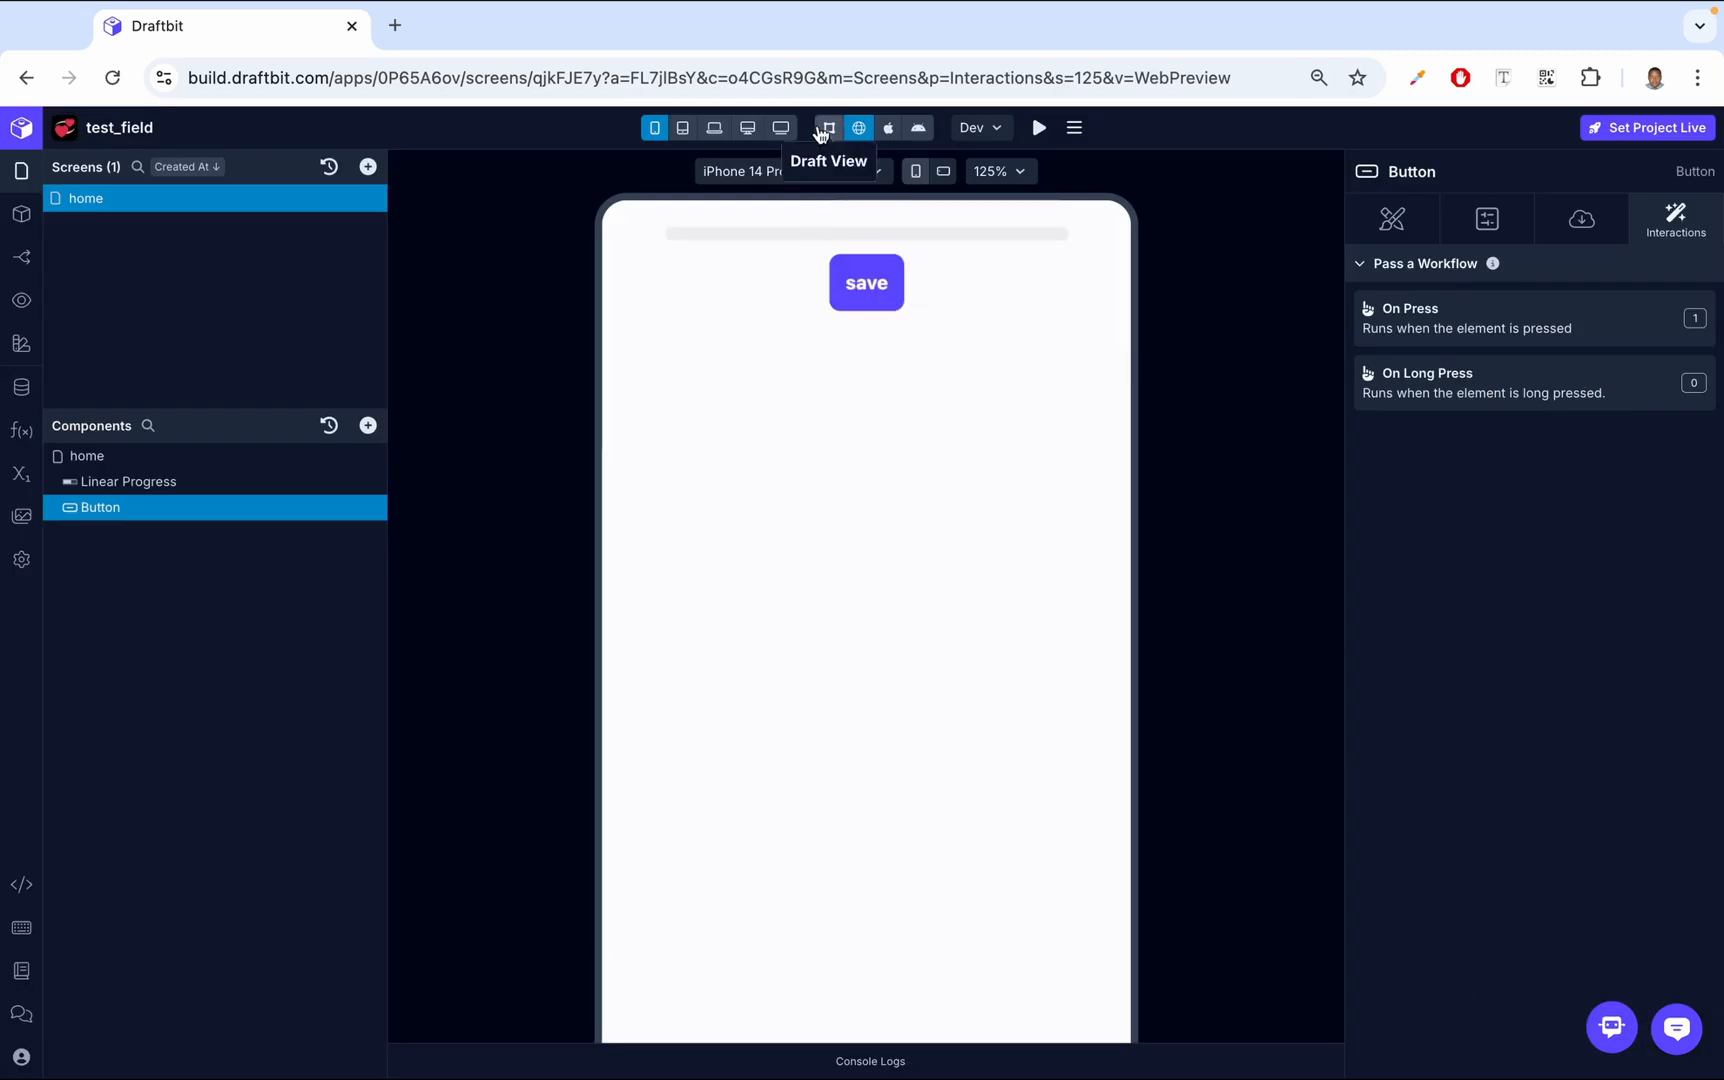
pyautogui.click(879, 291)
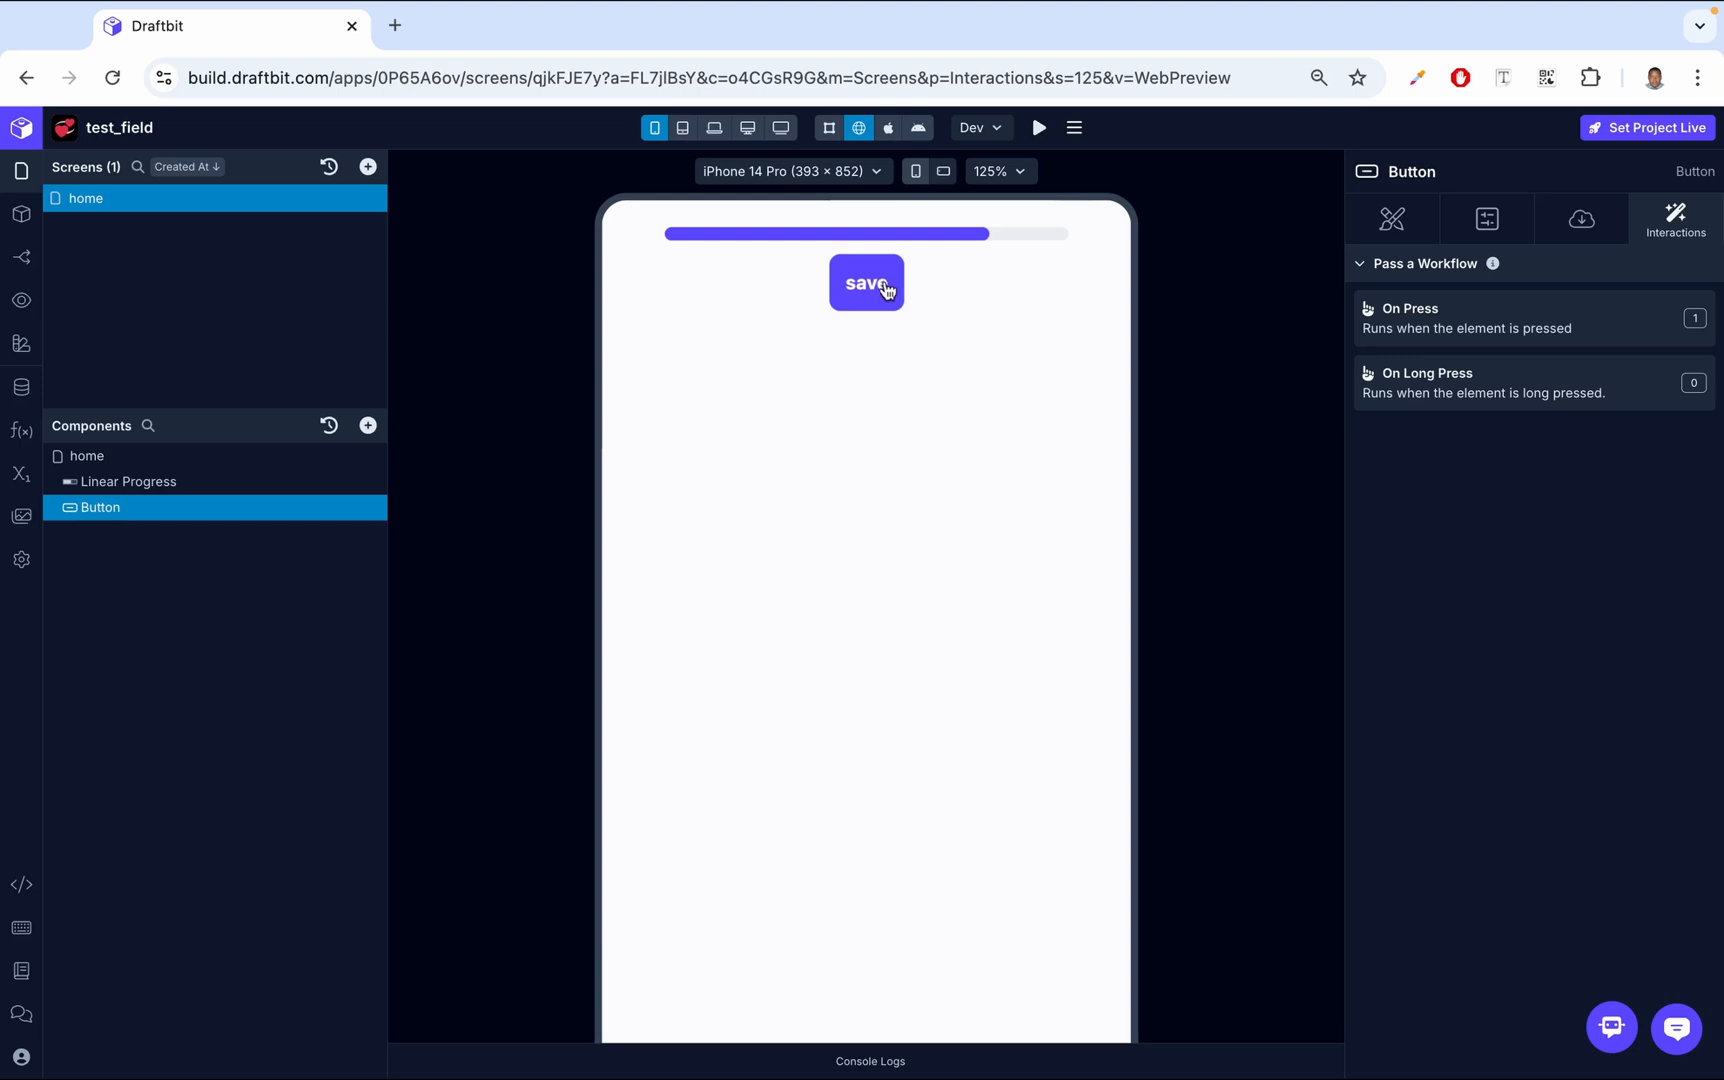
# Reopen the save button's On Press workflow, search the available actions for "api" and close the editor
pyautogui.click(1457, 338)
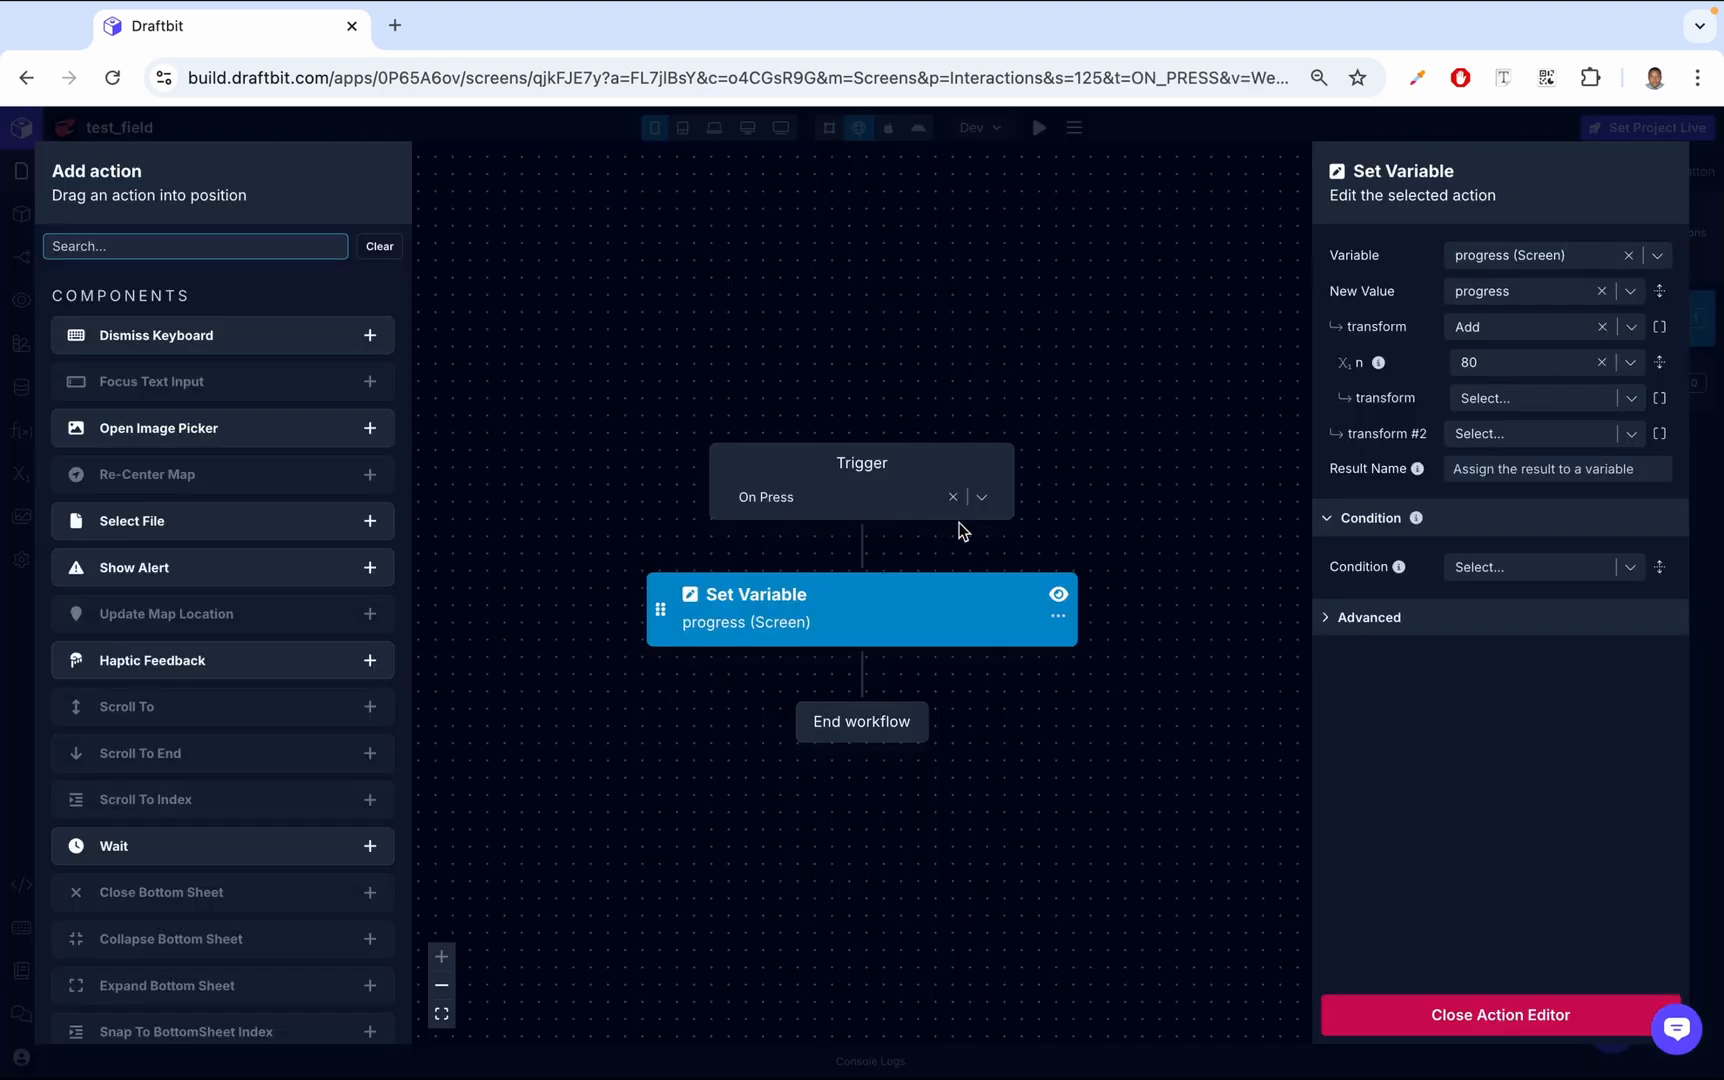
pyautogui.write('api')
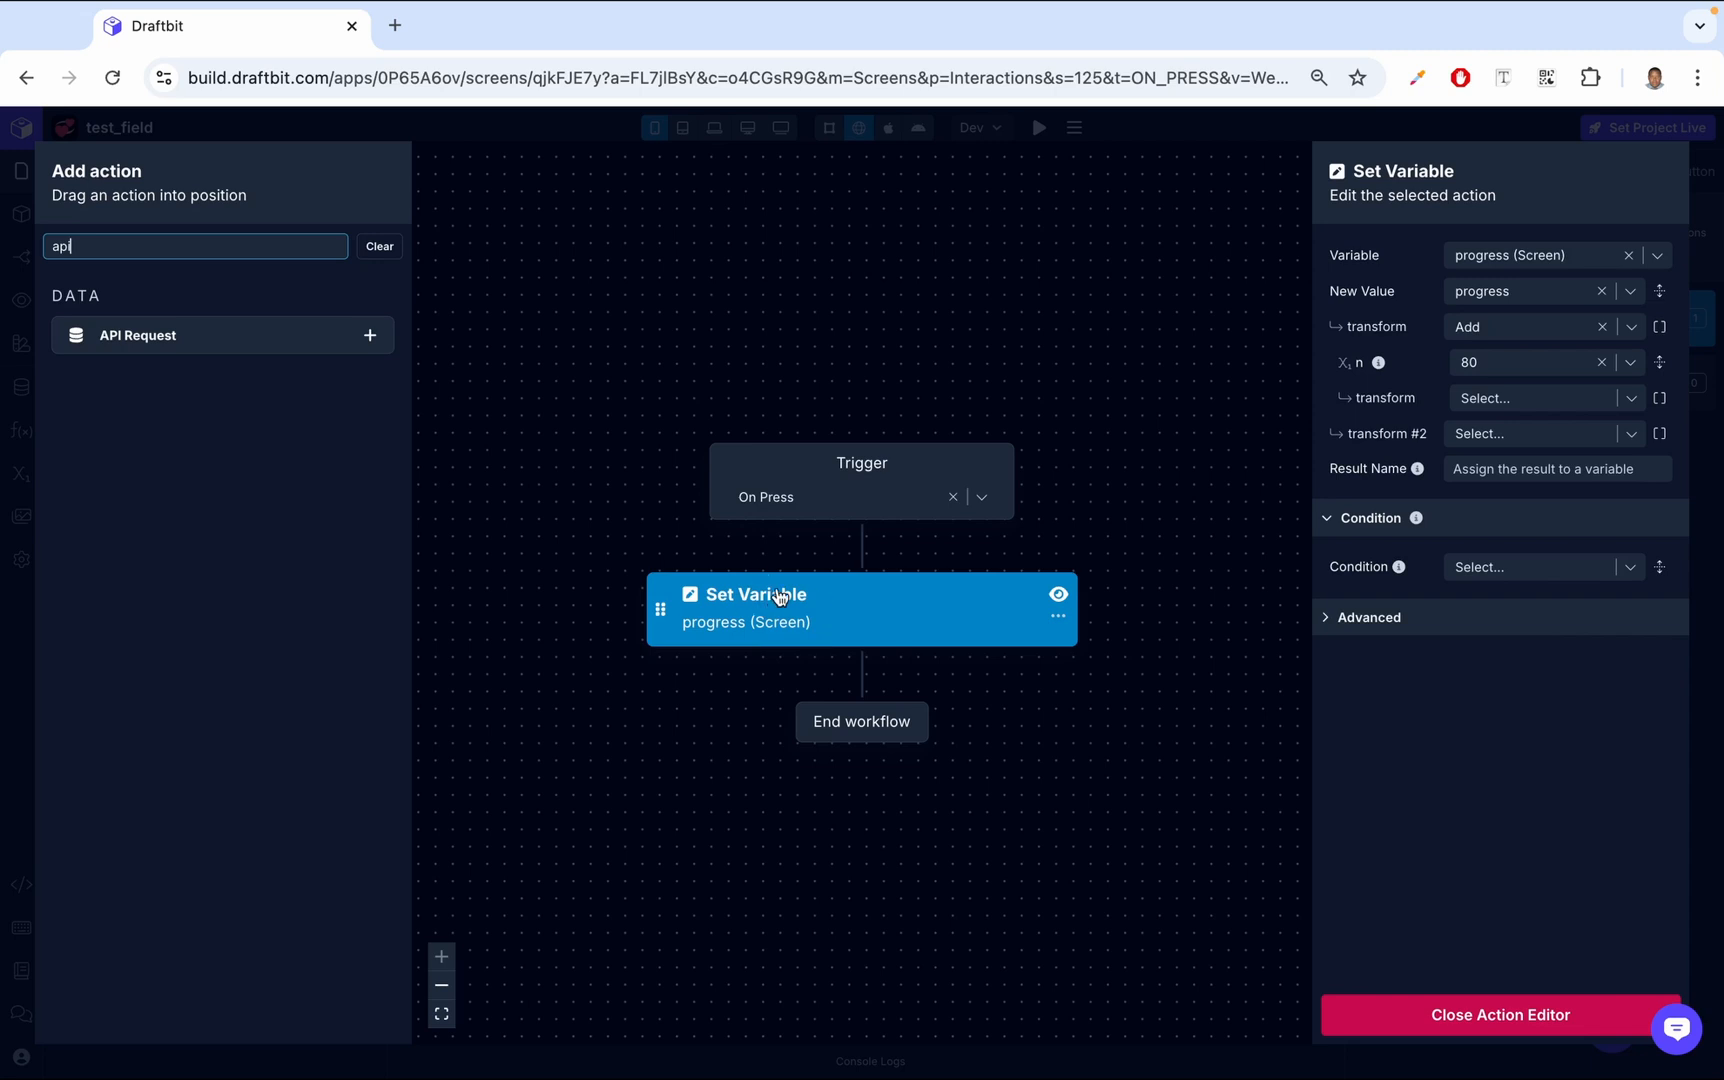
pyautogui.click(1432, 1008)
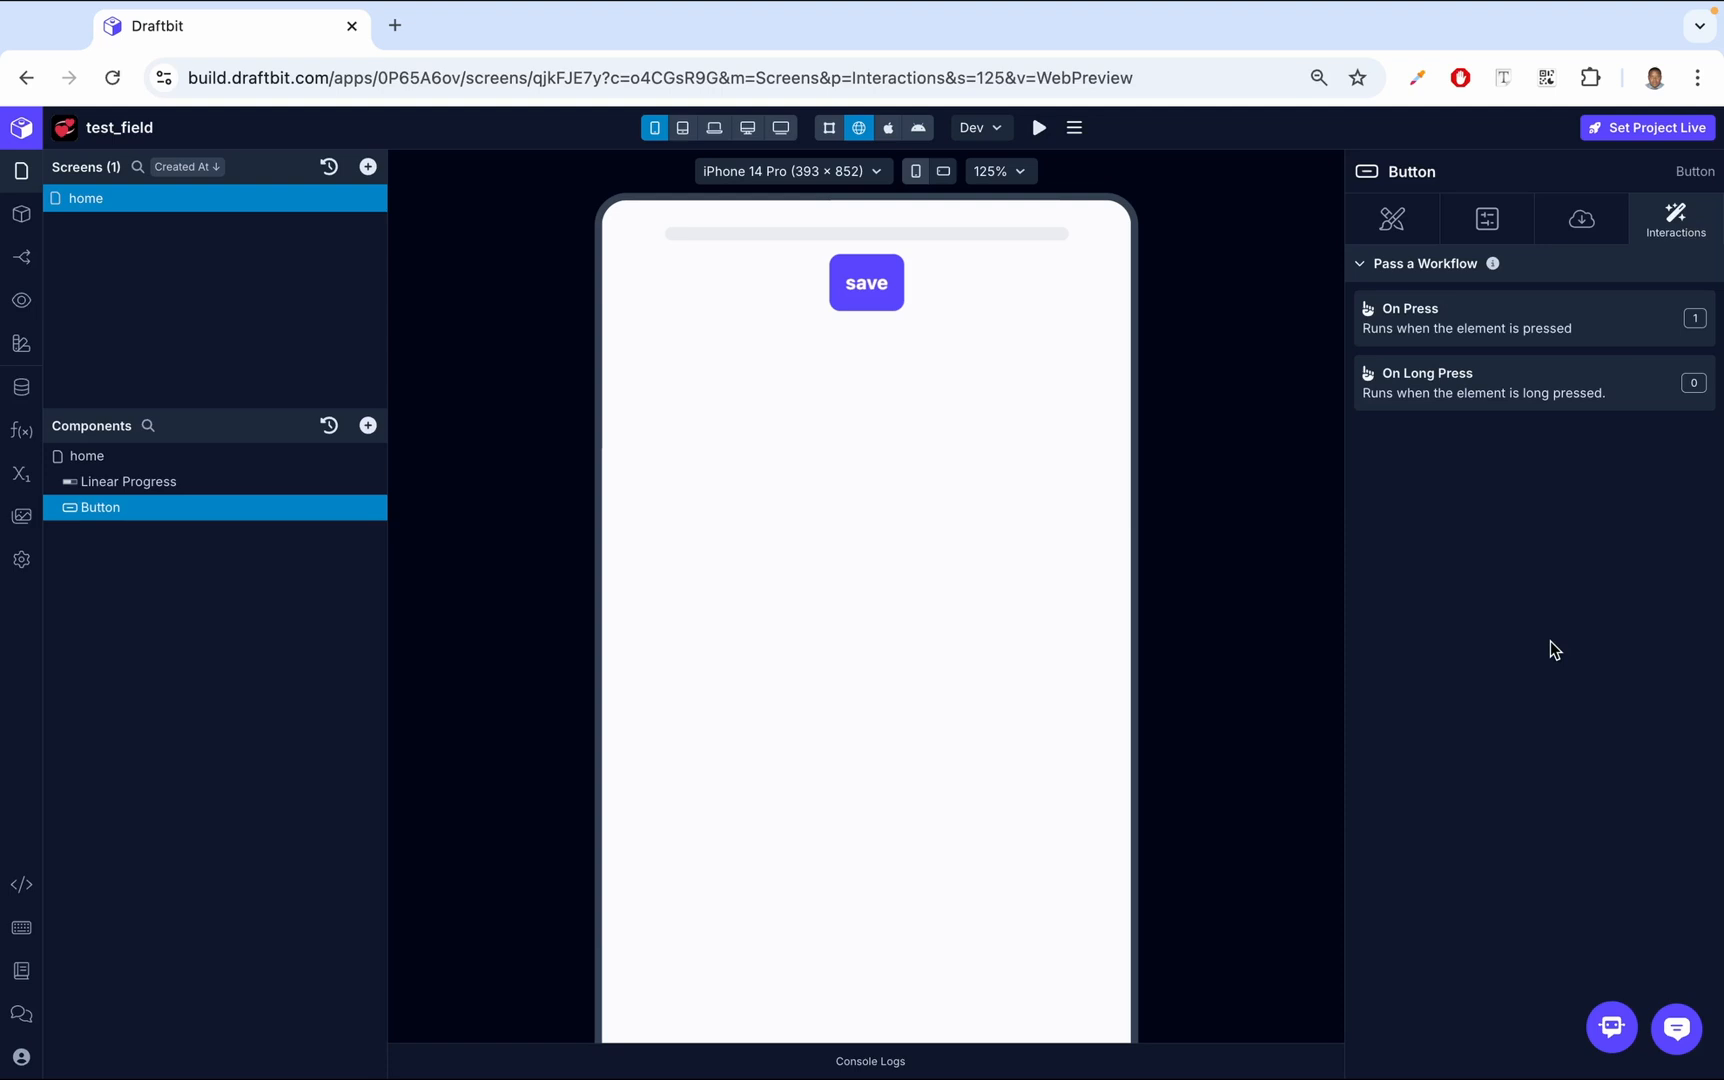
# Examine the Linear Progress component's styles, configuration and data inputs, and test the save button against them
pyautogui.click(115, 482)
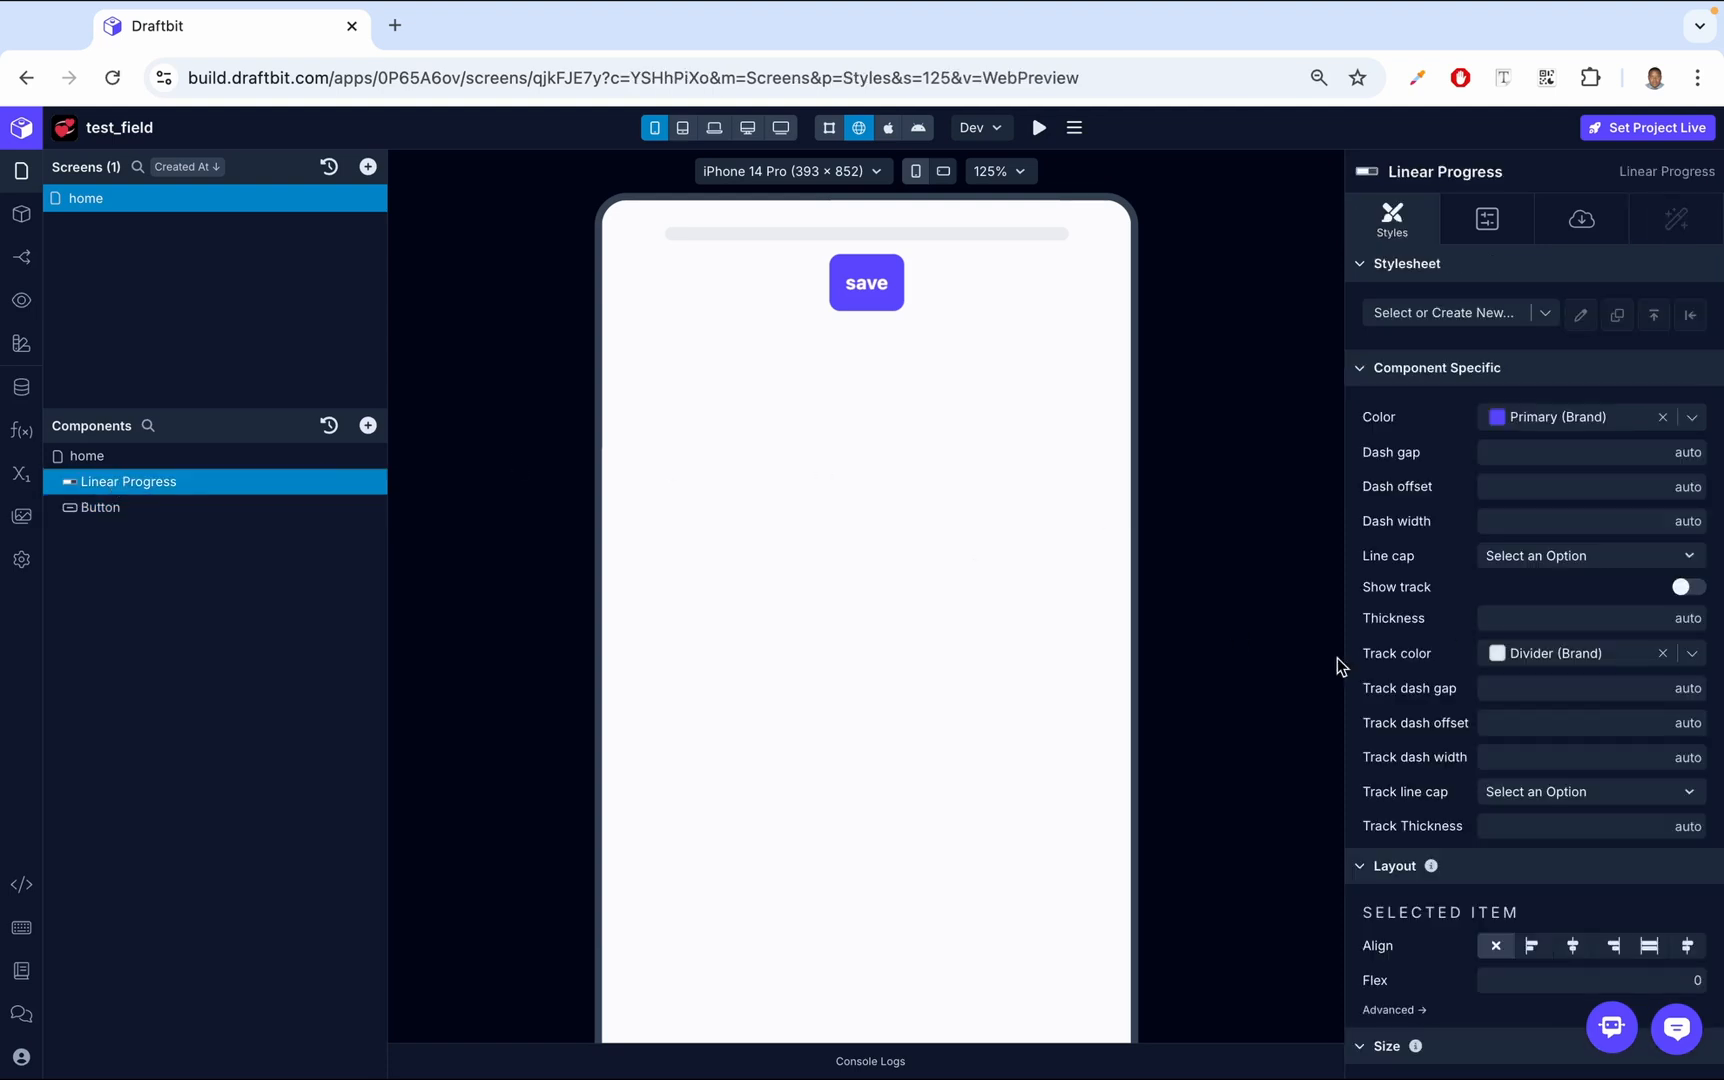
pyautogui.click(1487, 220)
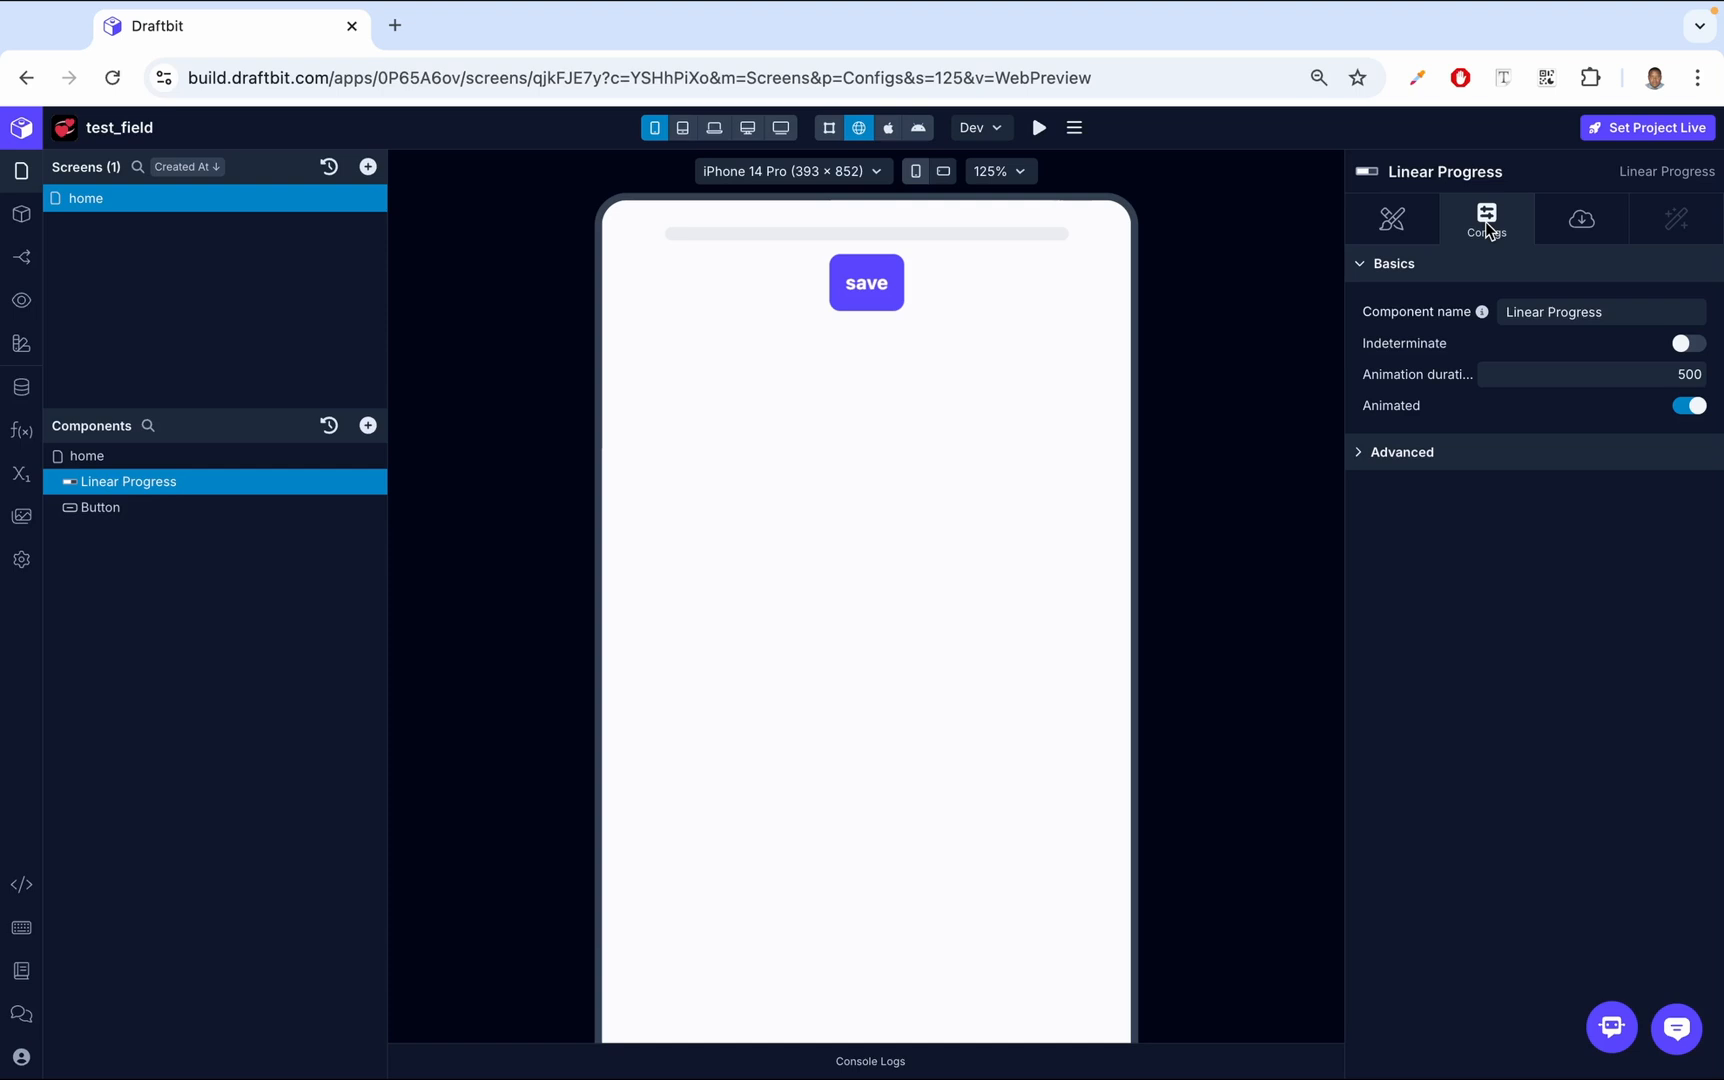
pyautogui.click(1612, 312)
pyautogui.click(1473, 621)
pyautogui.click(1584, 220)
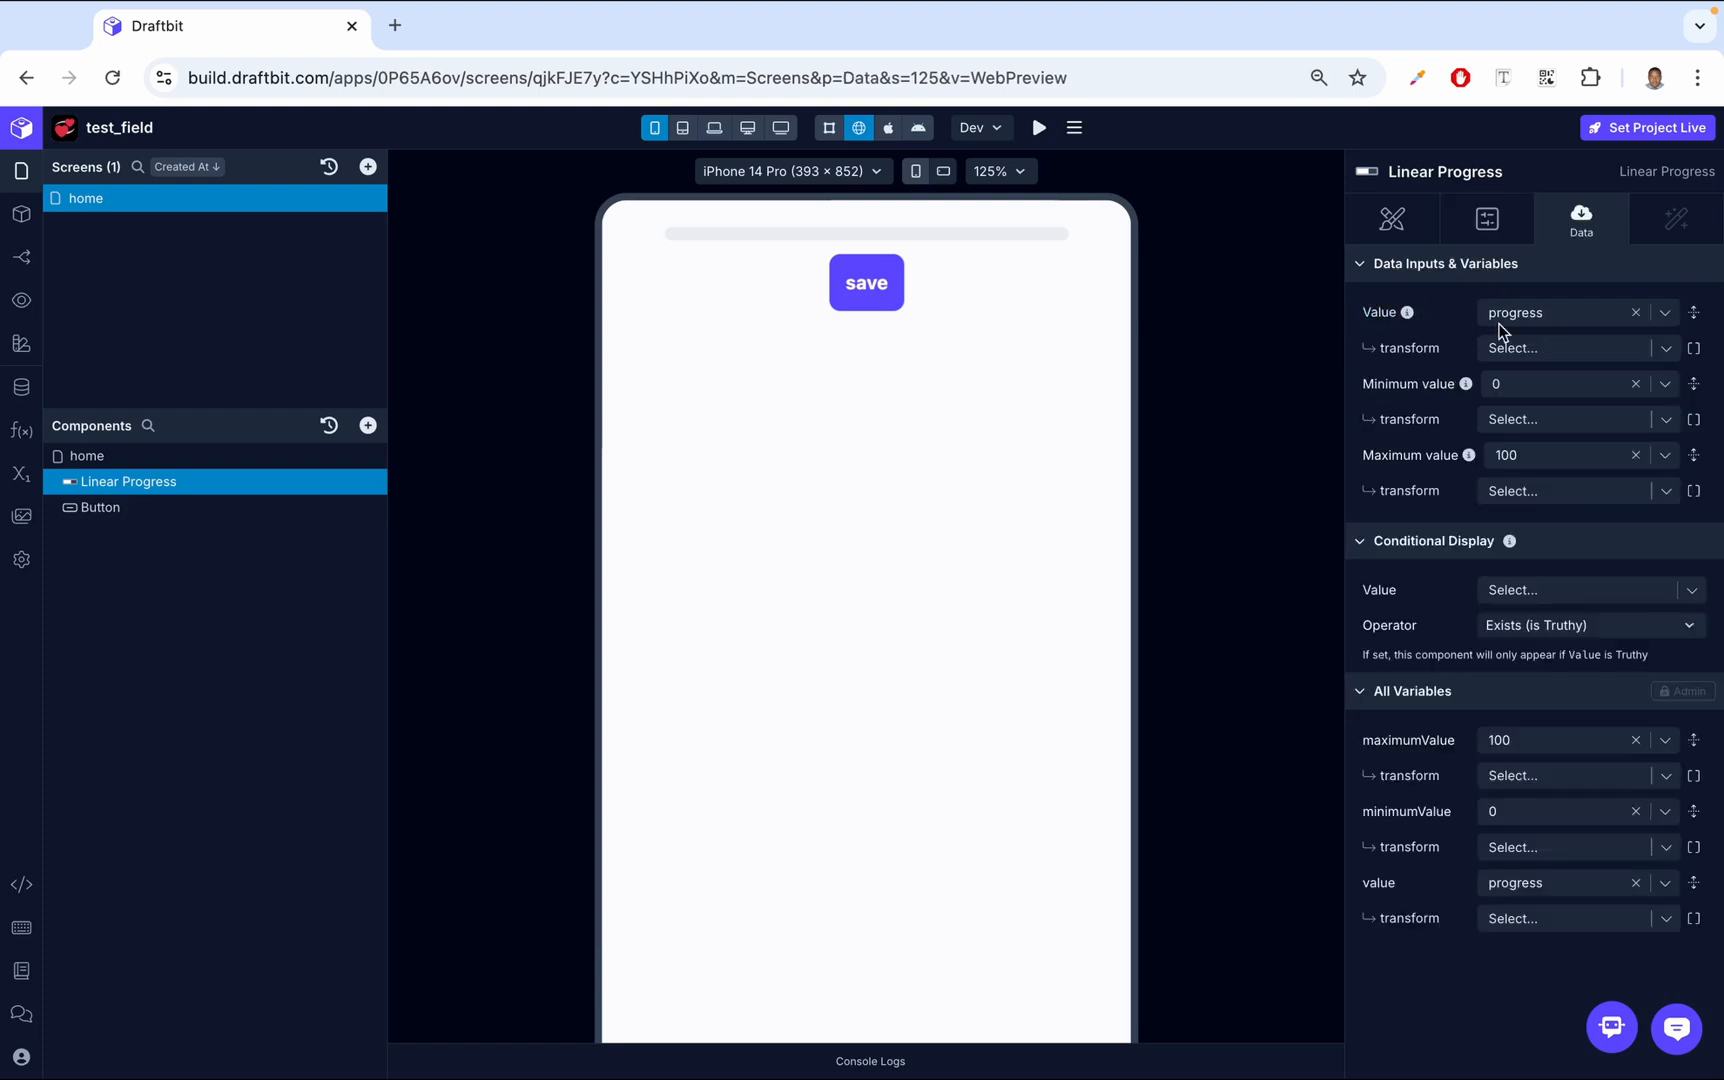
pyautogui.click(865, 286)
pyautogui.click(865, 286)
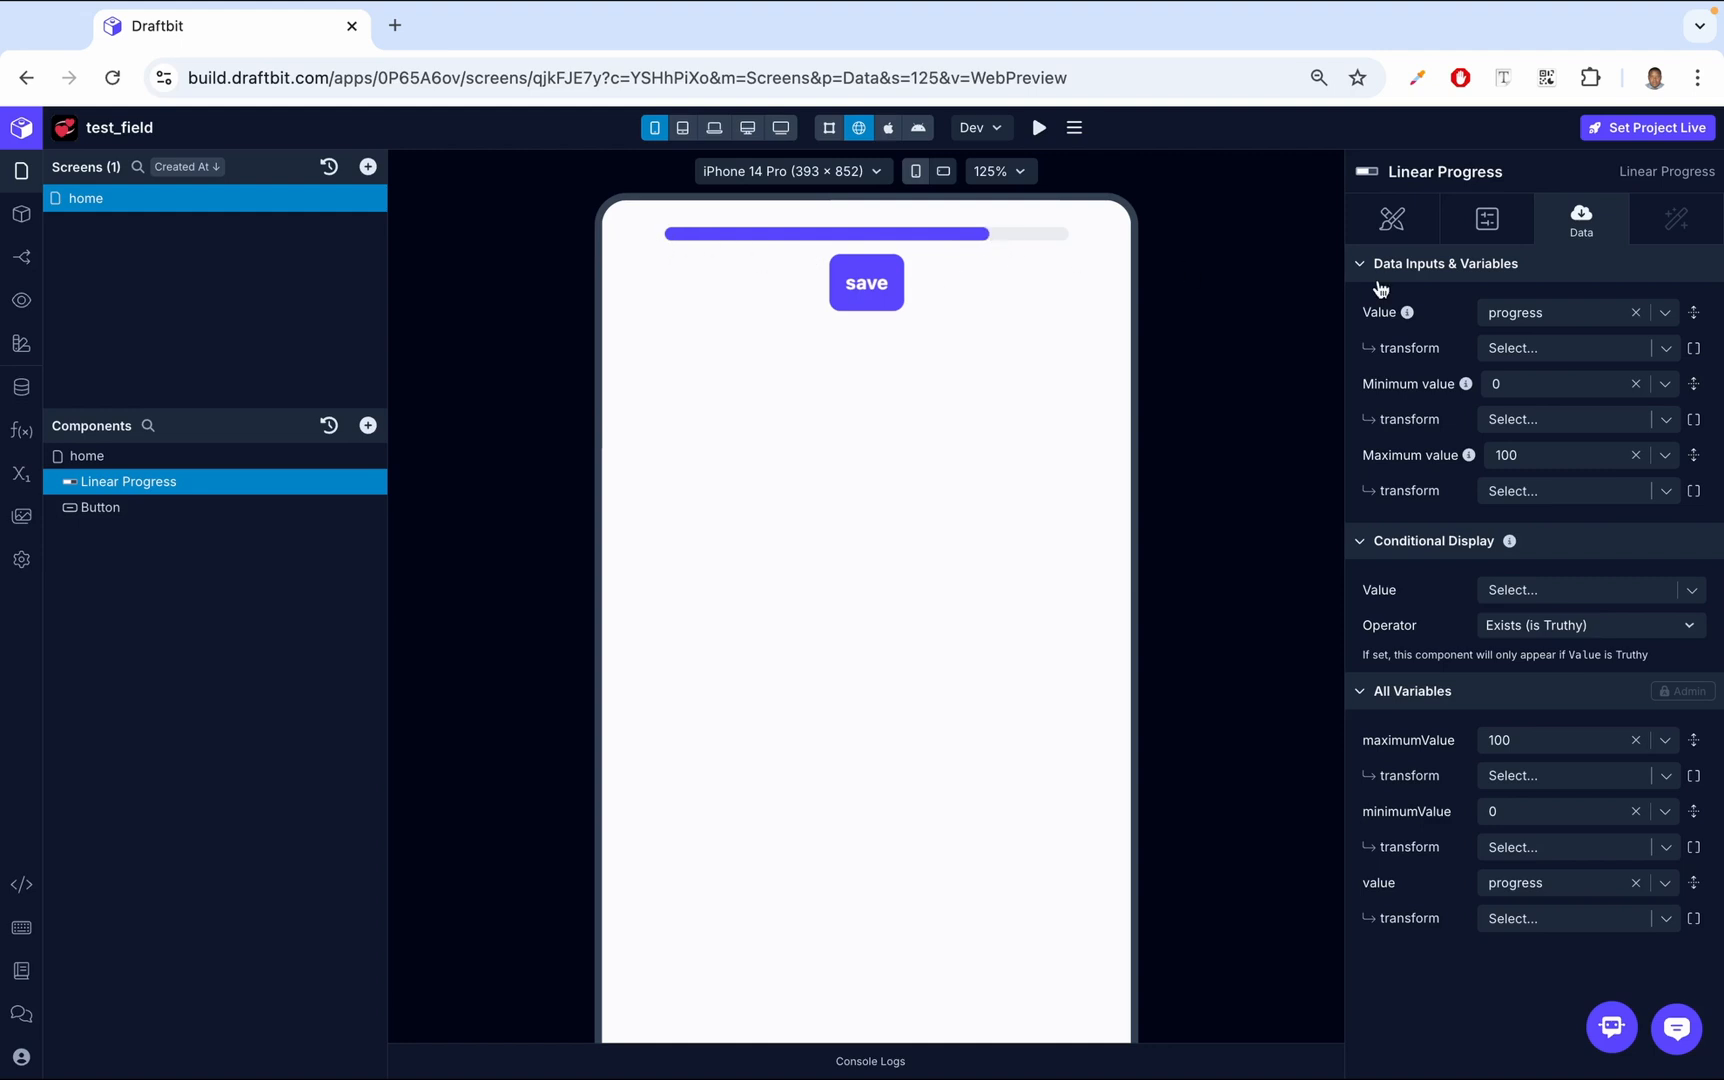
# Try the Indeterminate option on the Linear Progress component, check its data inputs and switch the option back off
pyautogui.click(1487, 220)
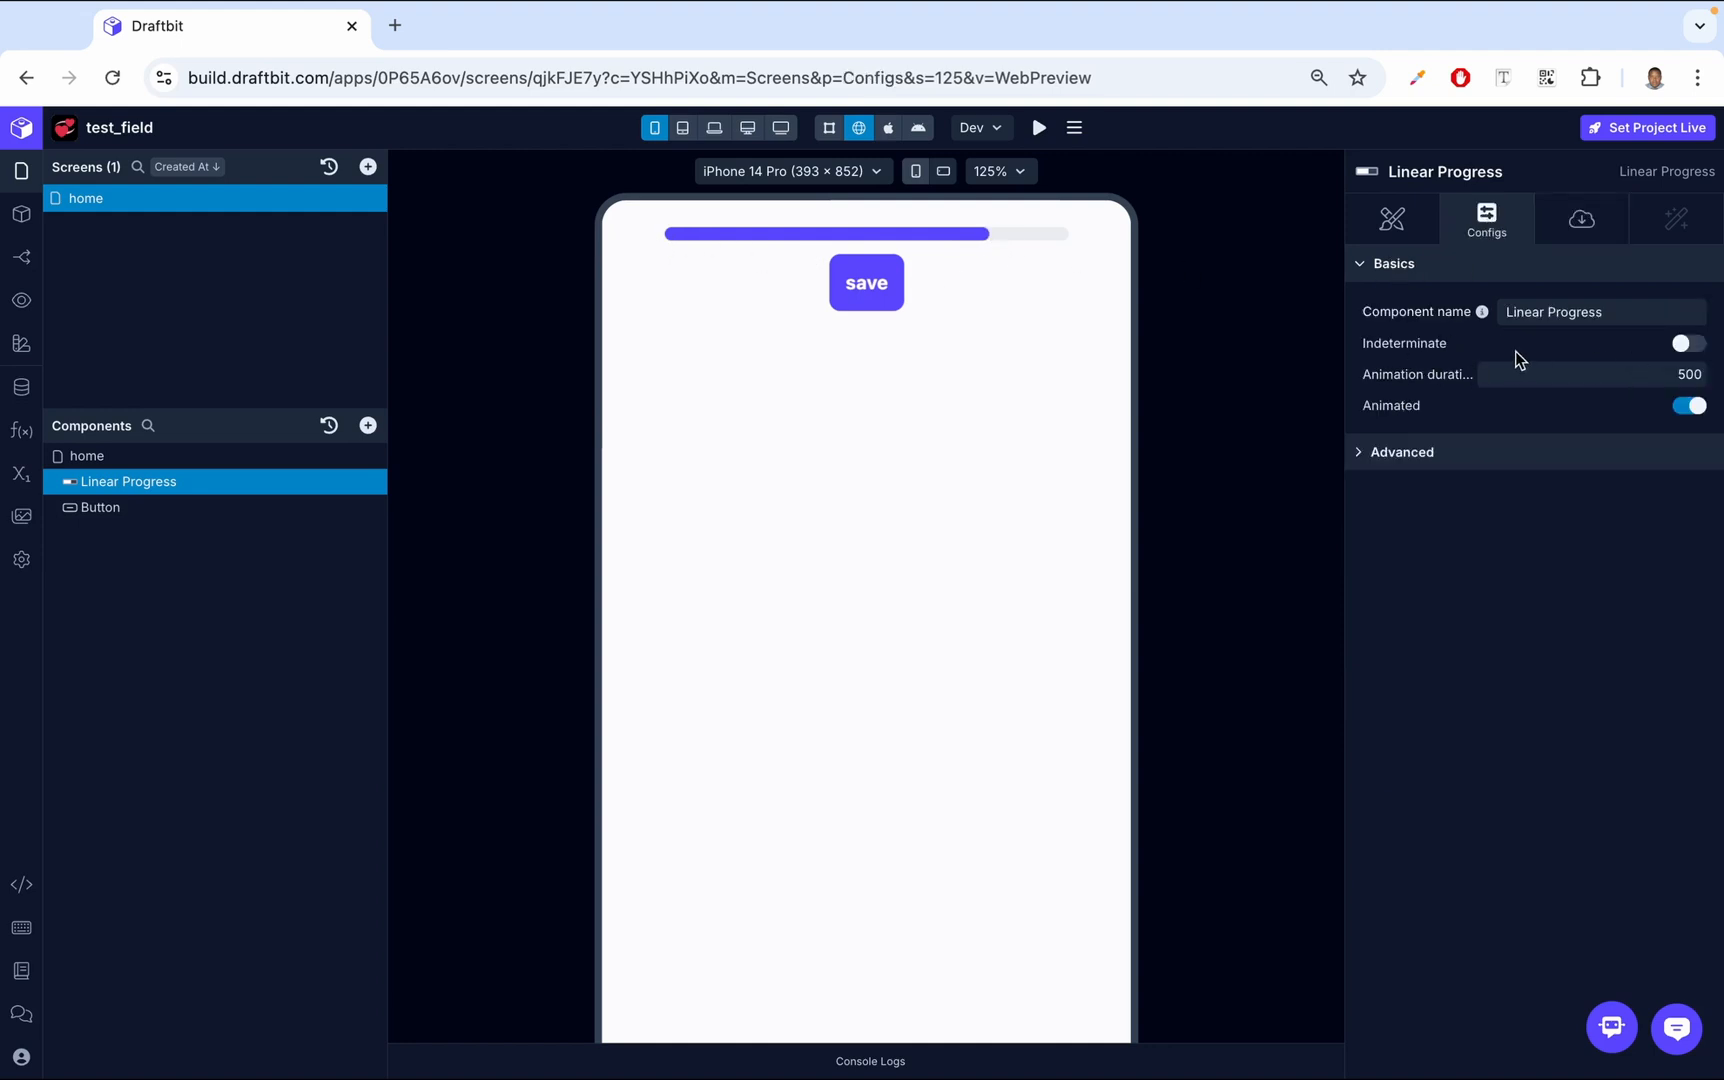
pyautogui.click(1682, 346)
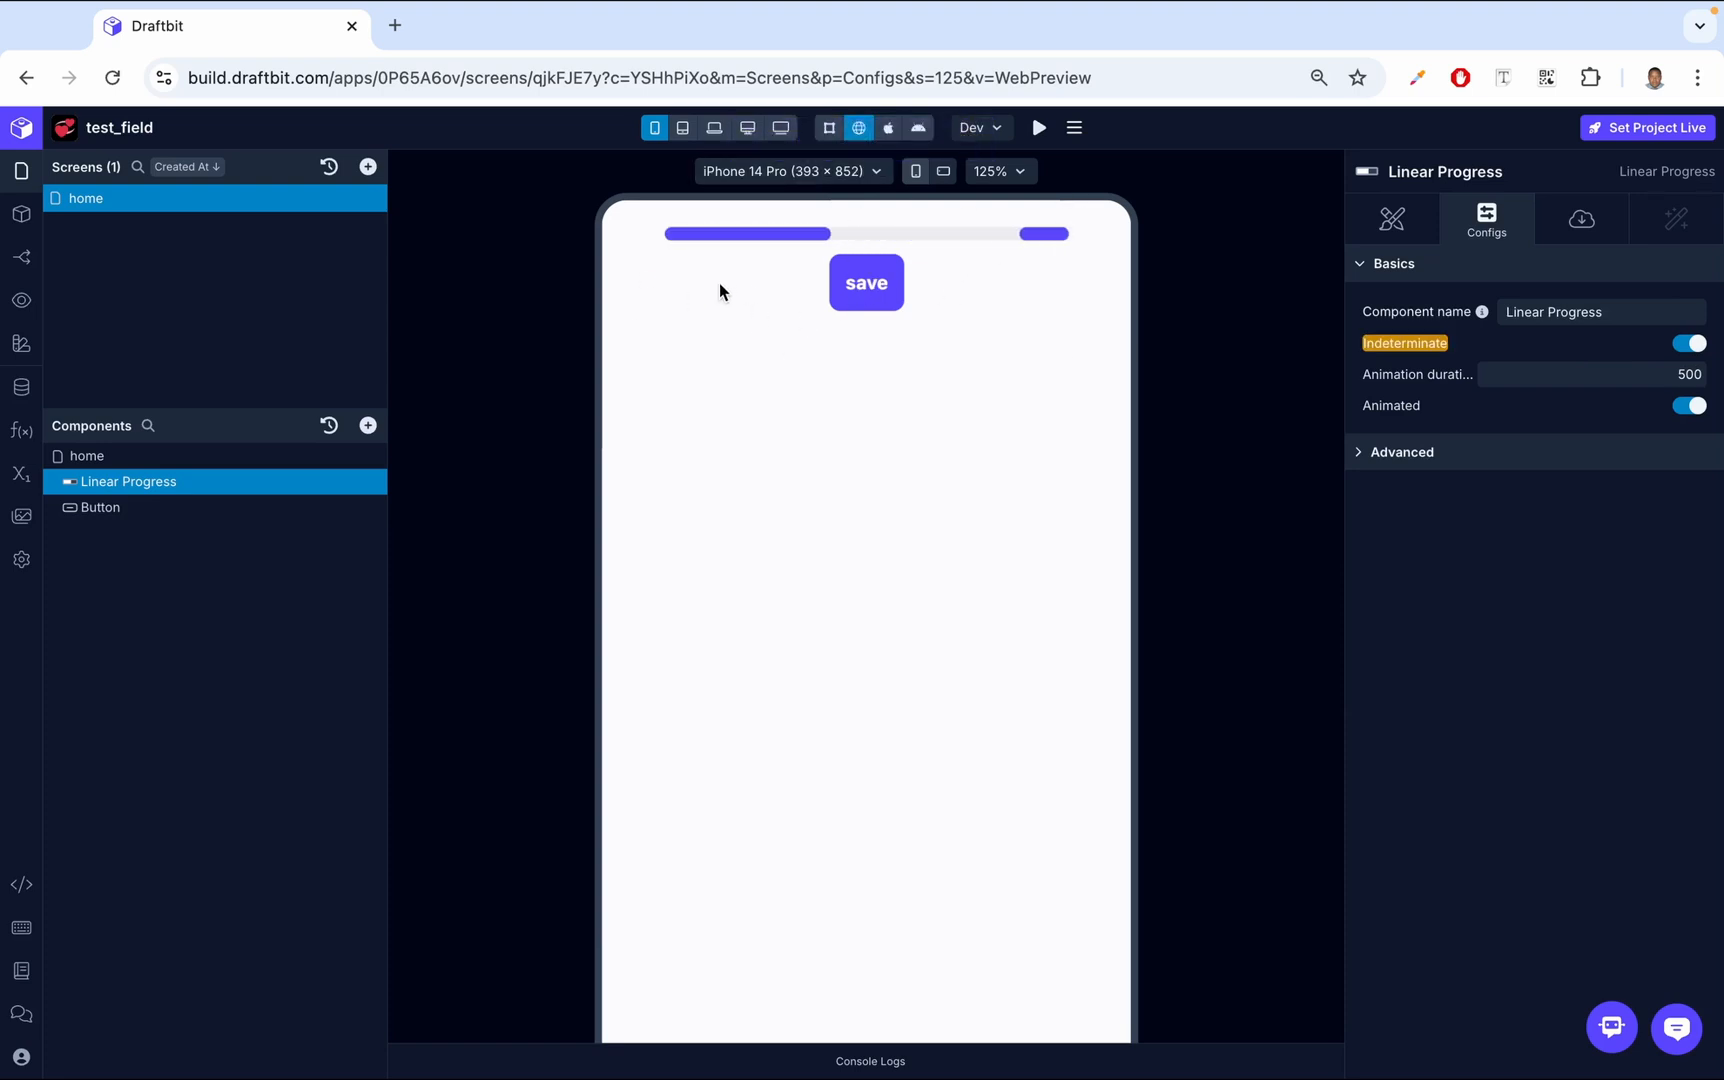
pyautogui.click(1580, 220)
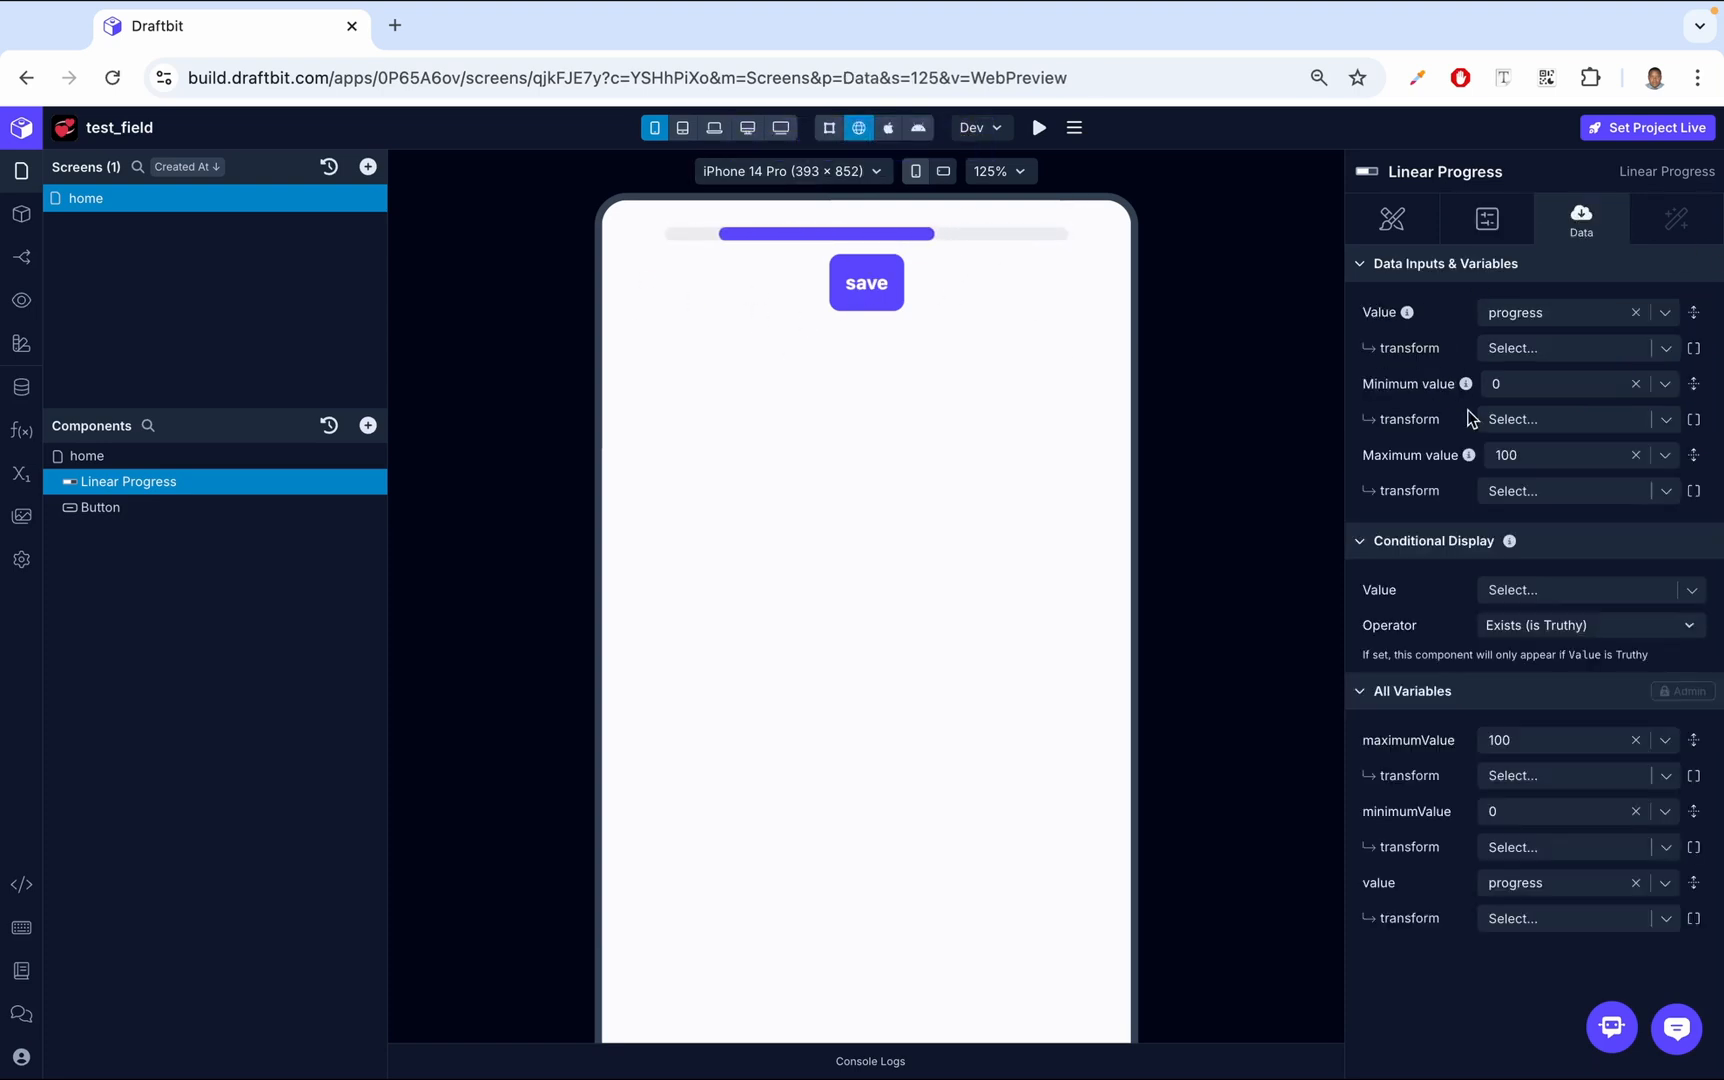
pyautogui.click(1487, 218)
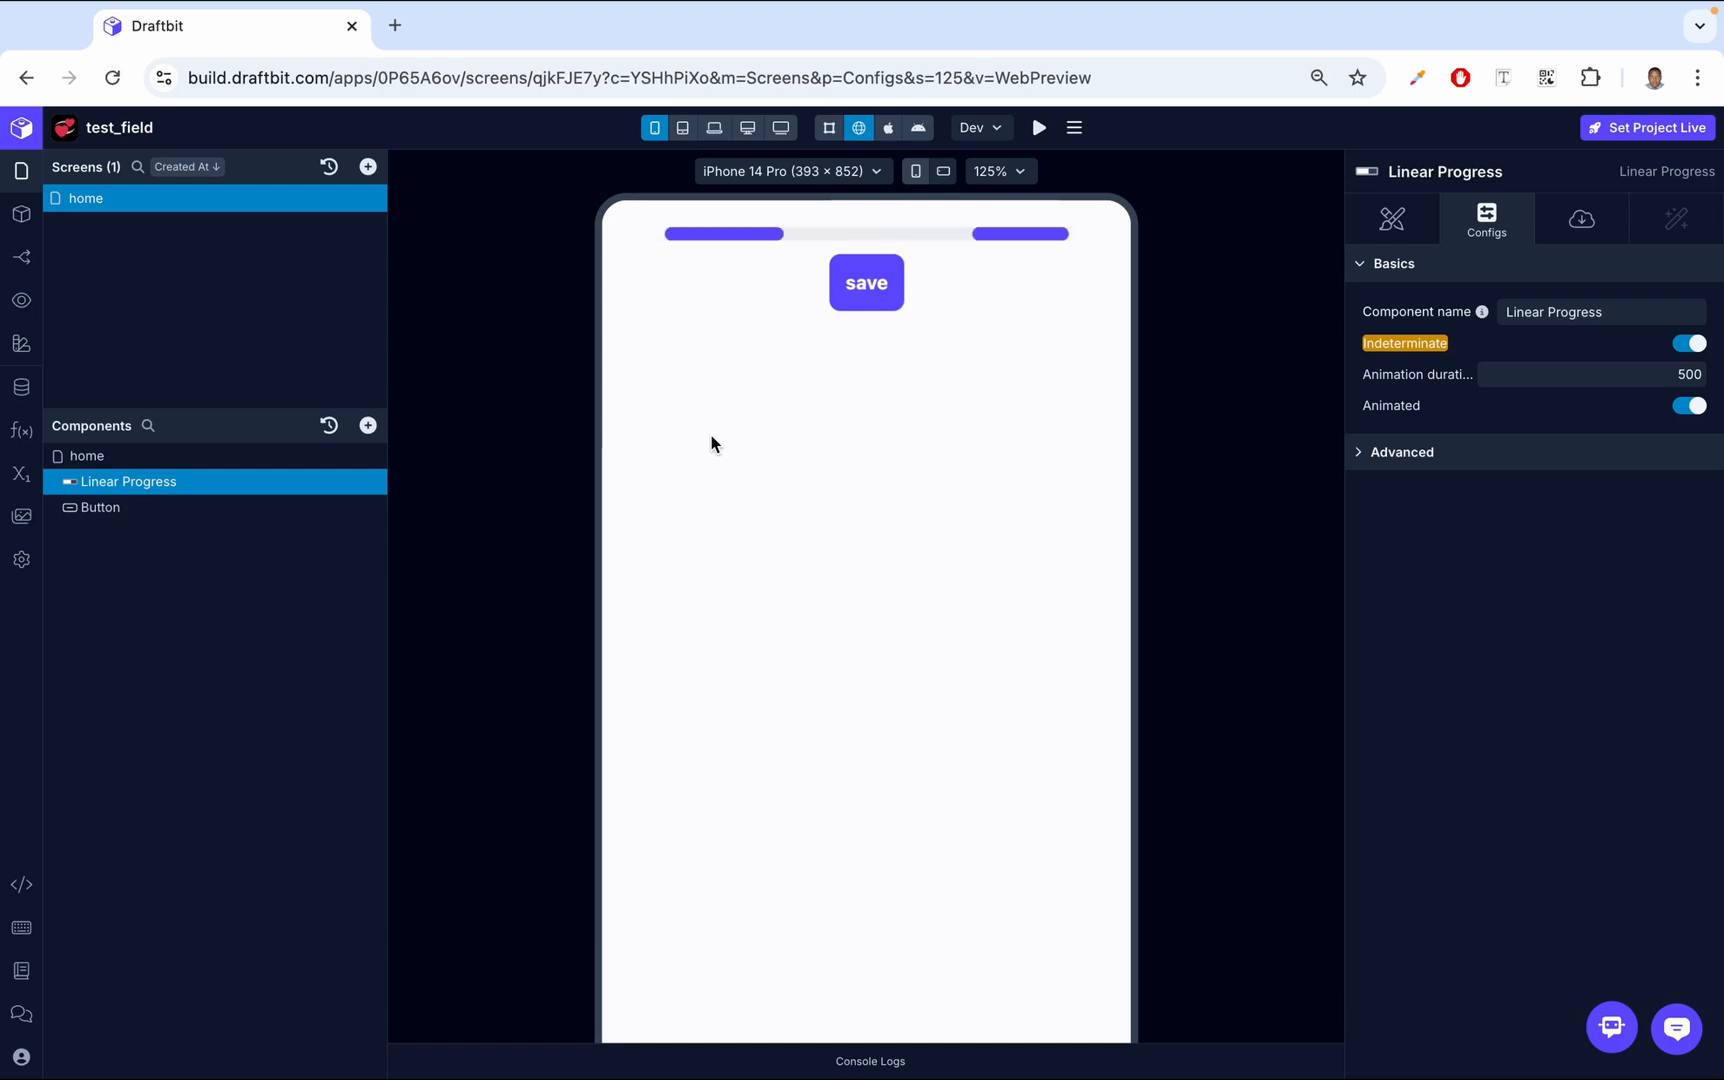
pyautogui.click(1689, 343)
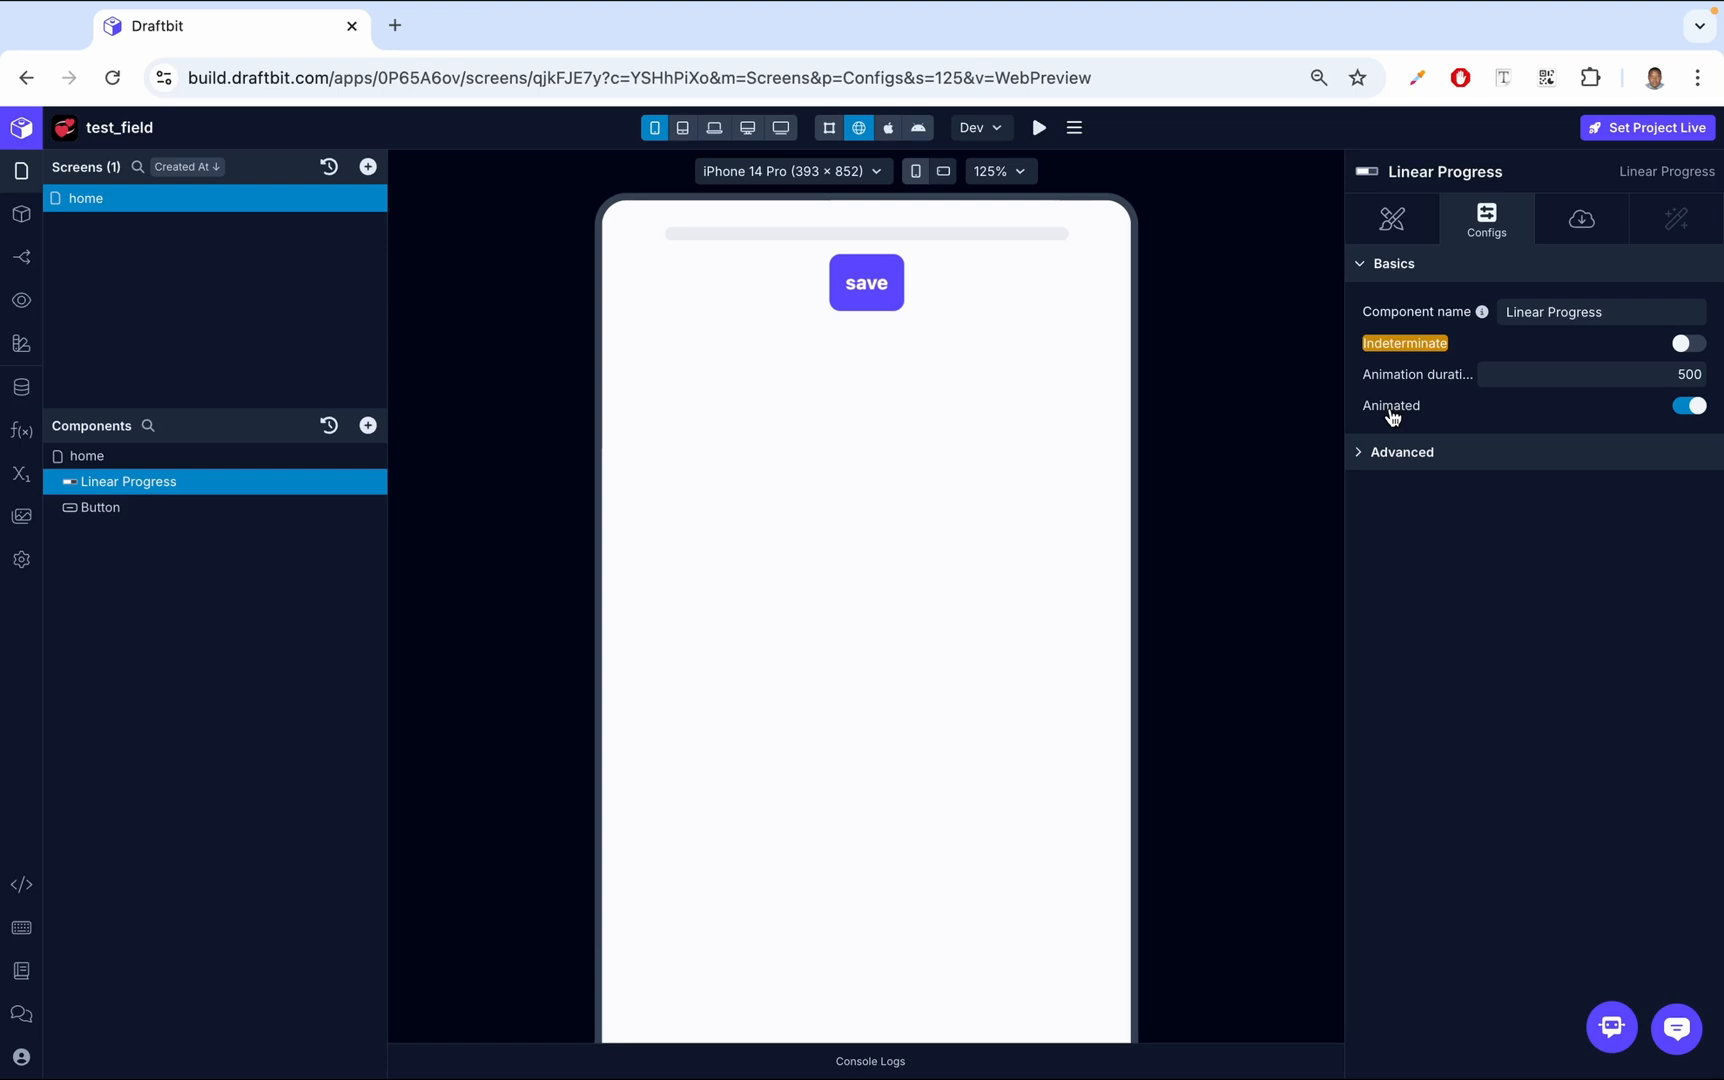
# Compare how the bar fills on save with the Animated option off and with it switched back on
pyautogui.click(867, 289)
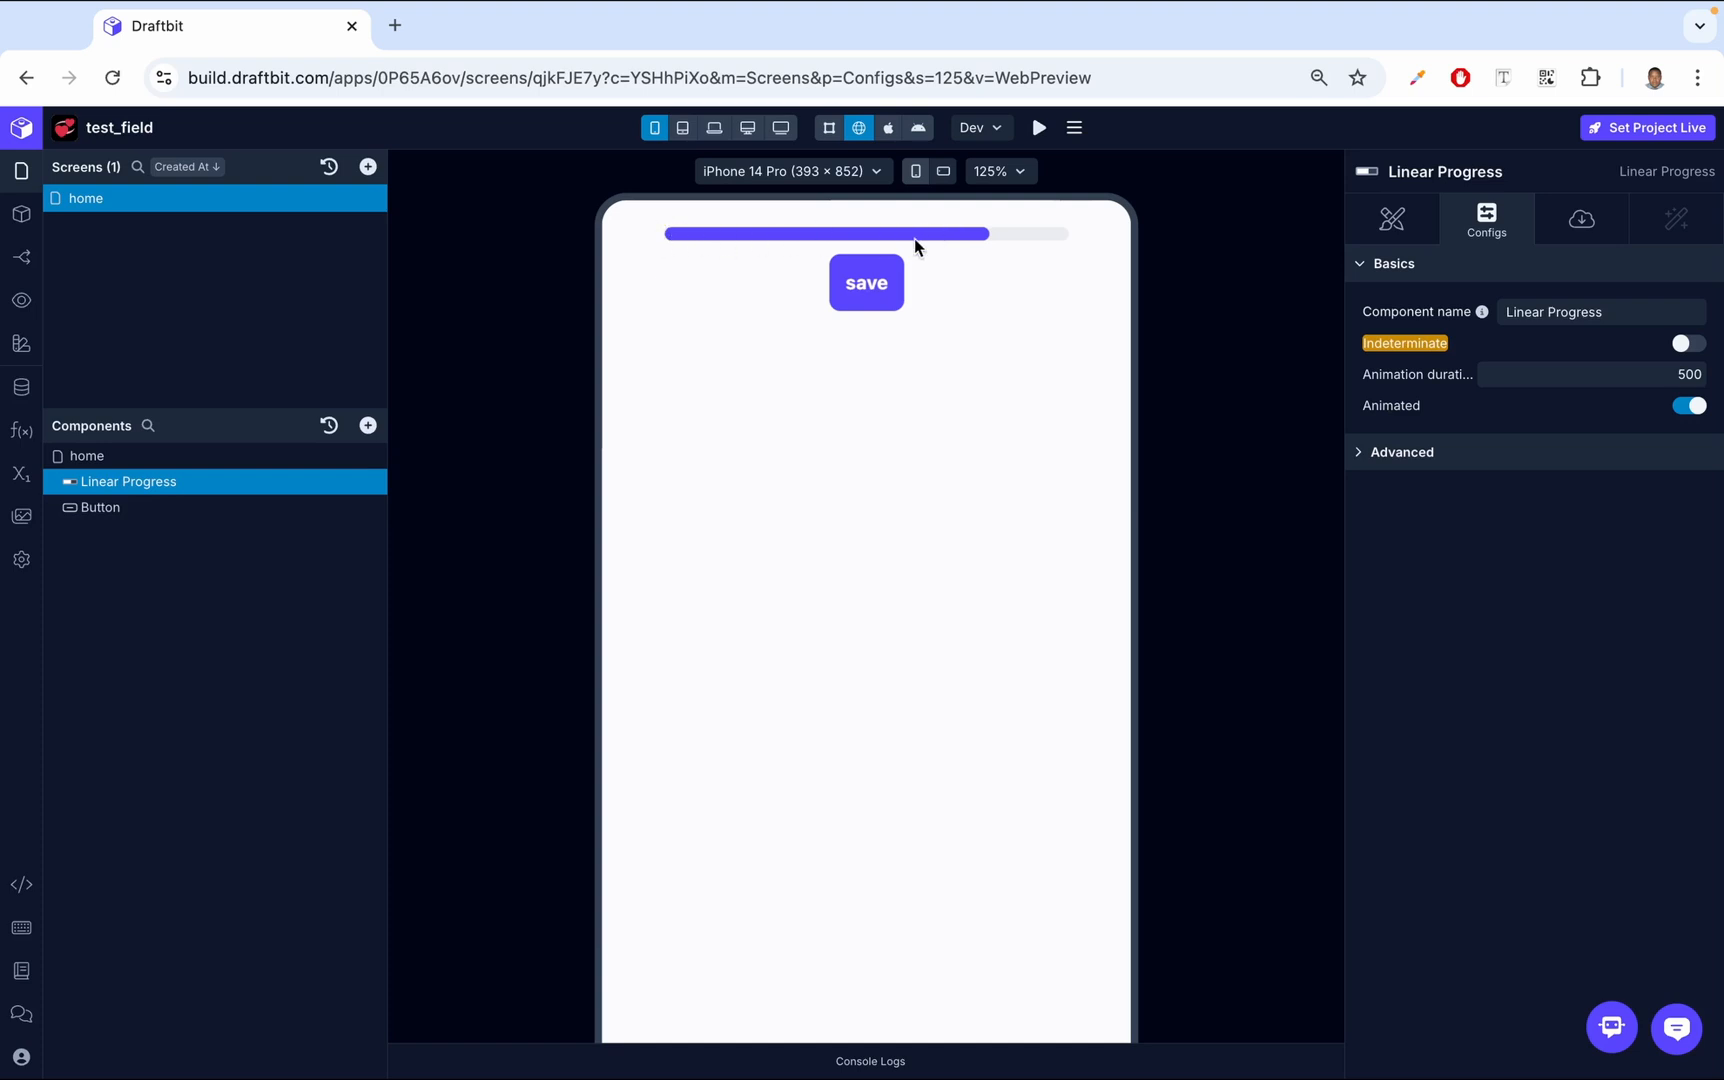
pyautogui.click(1688, 405)
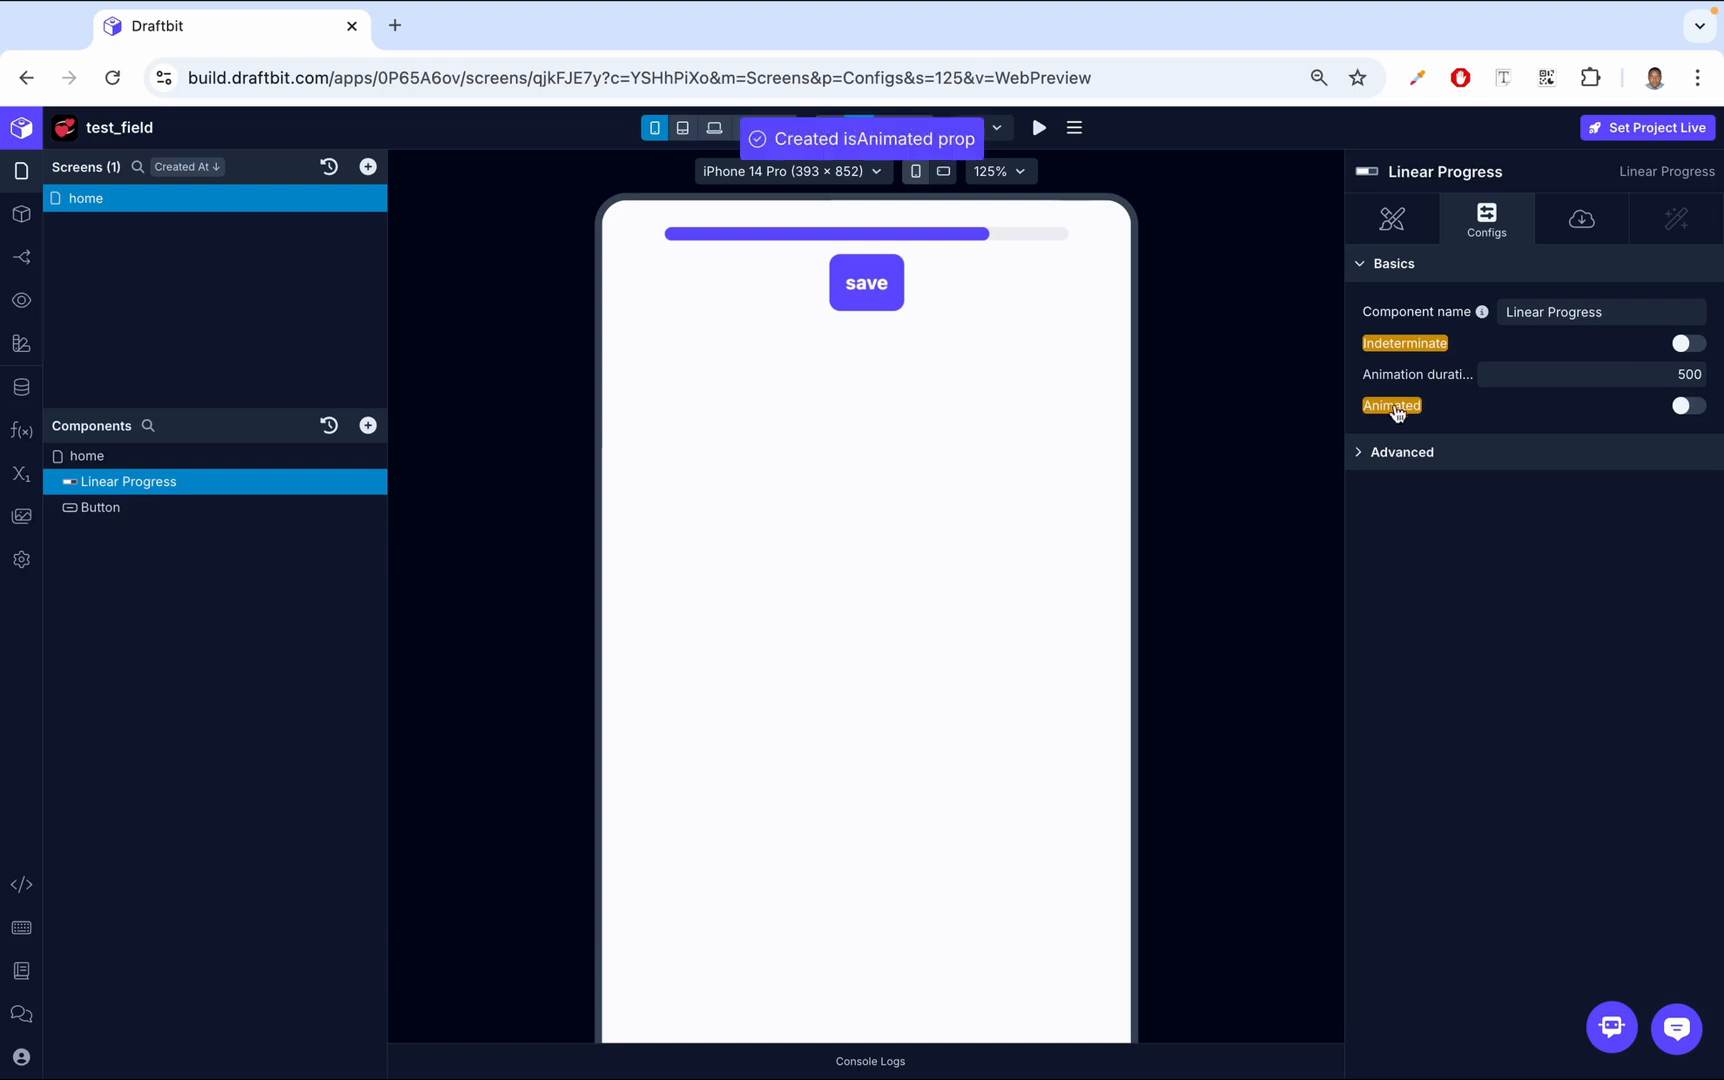
pyautogui.click(868, 292)
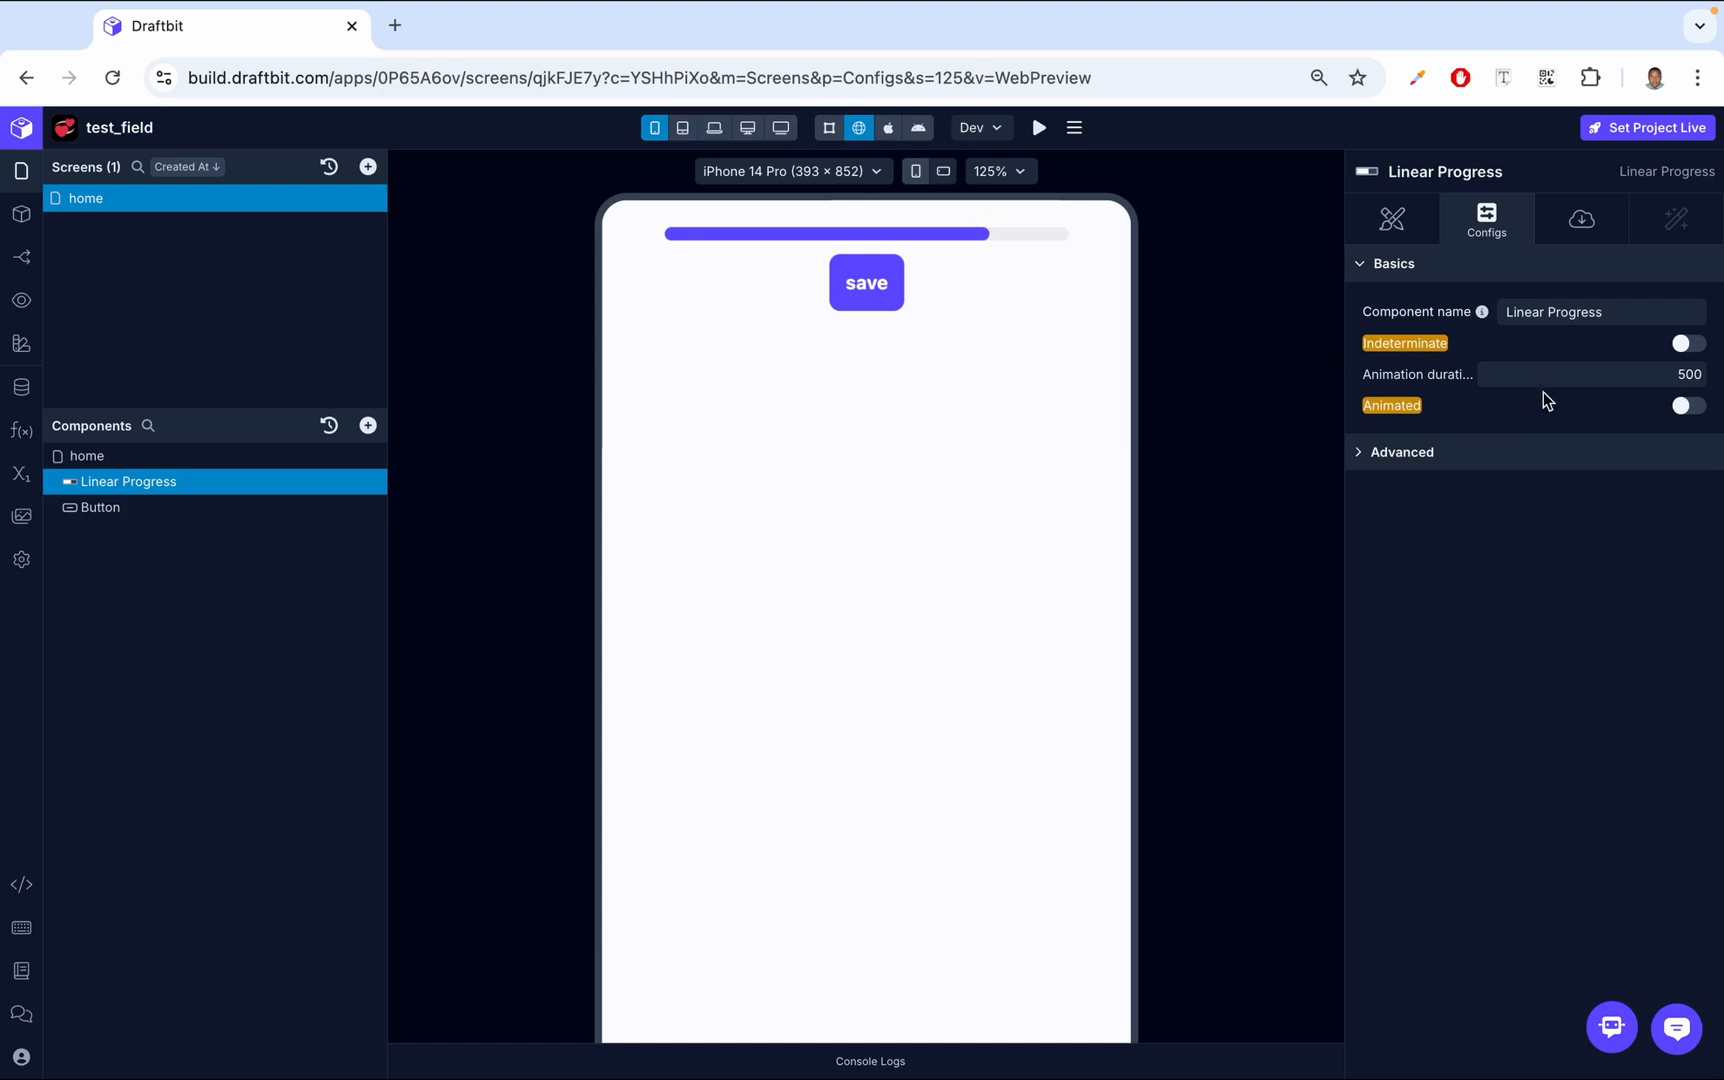
pyautogui.click(1690, 408)
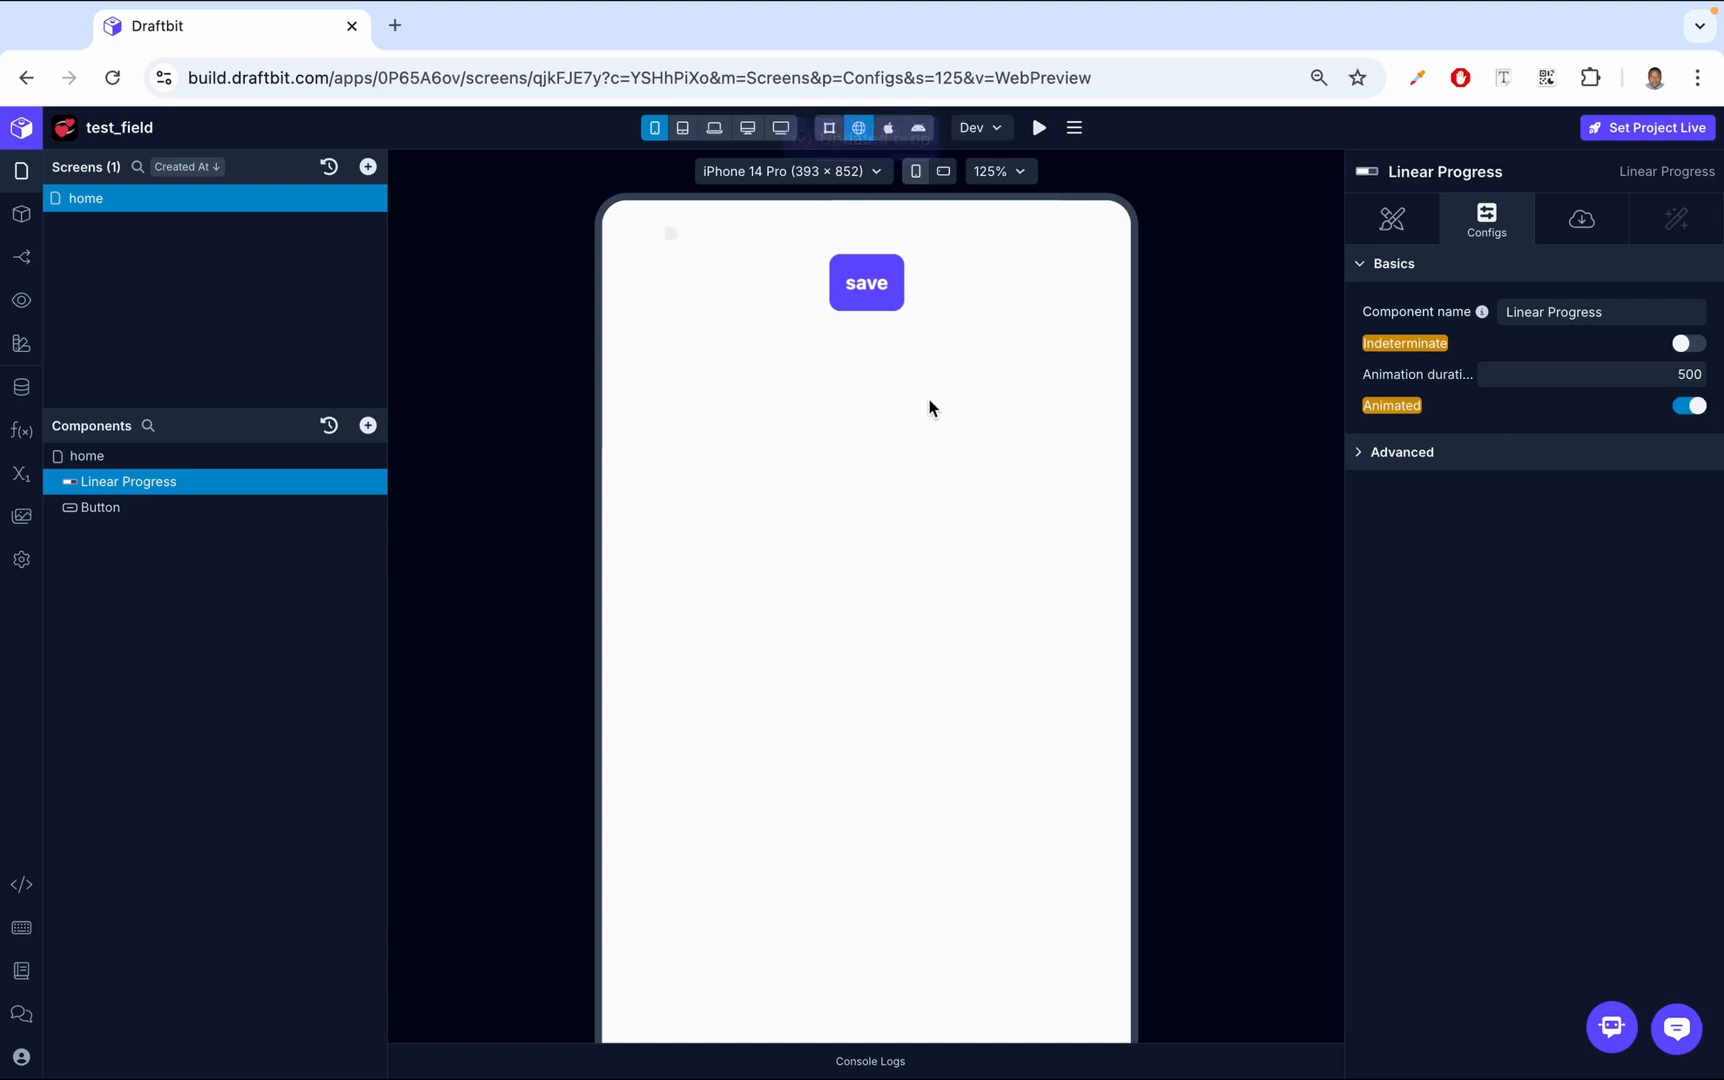
pyautogui.click(877, 290)
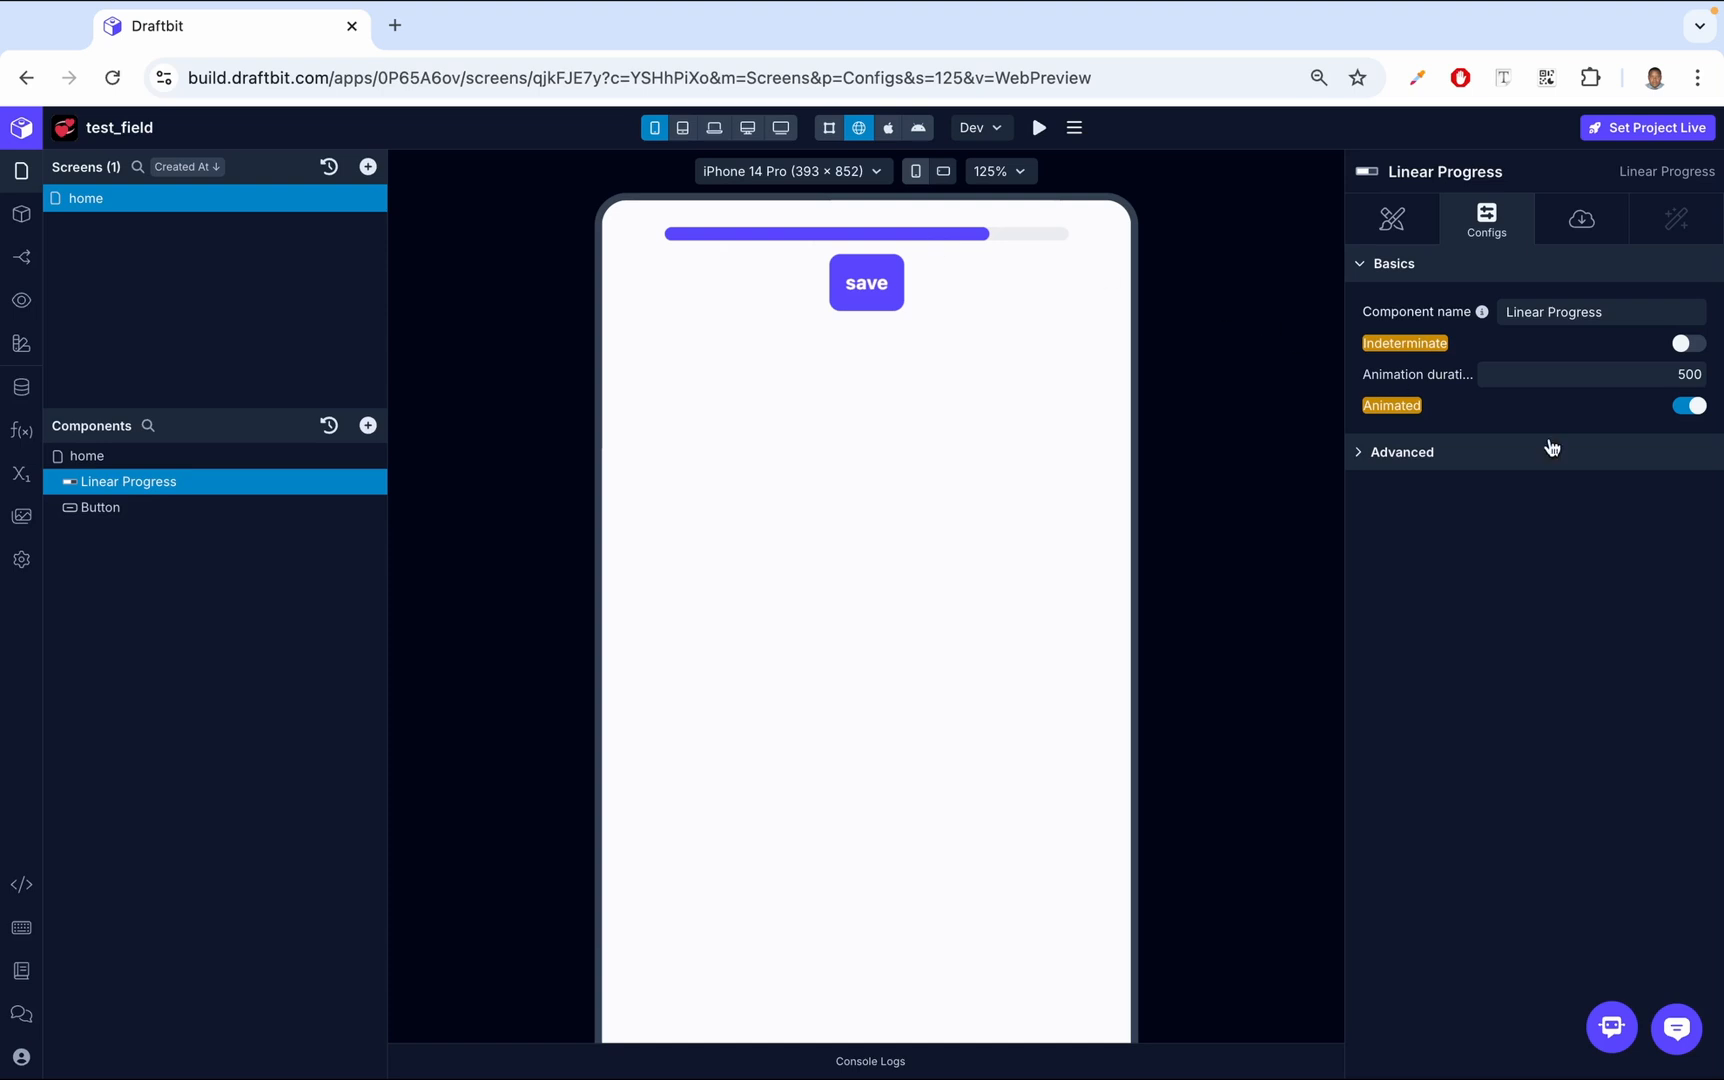
# Try an animation duration of 5000 with the save button and reset the animation settings to their defaults
pyautogui.click(1690, 375)
pyautogui.write('0')
pyautogui.click(1659, 585)
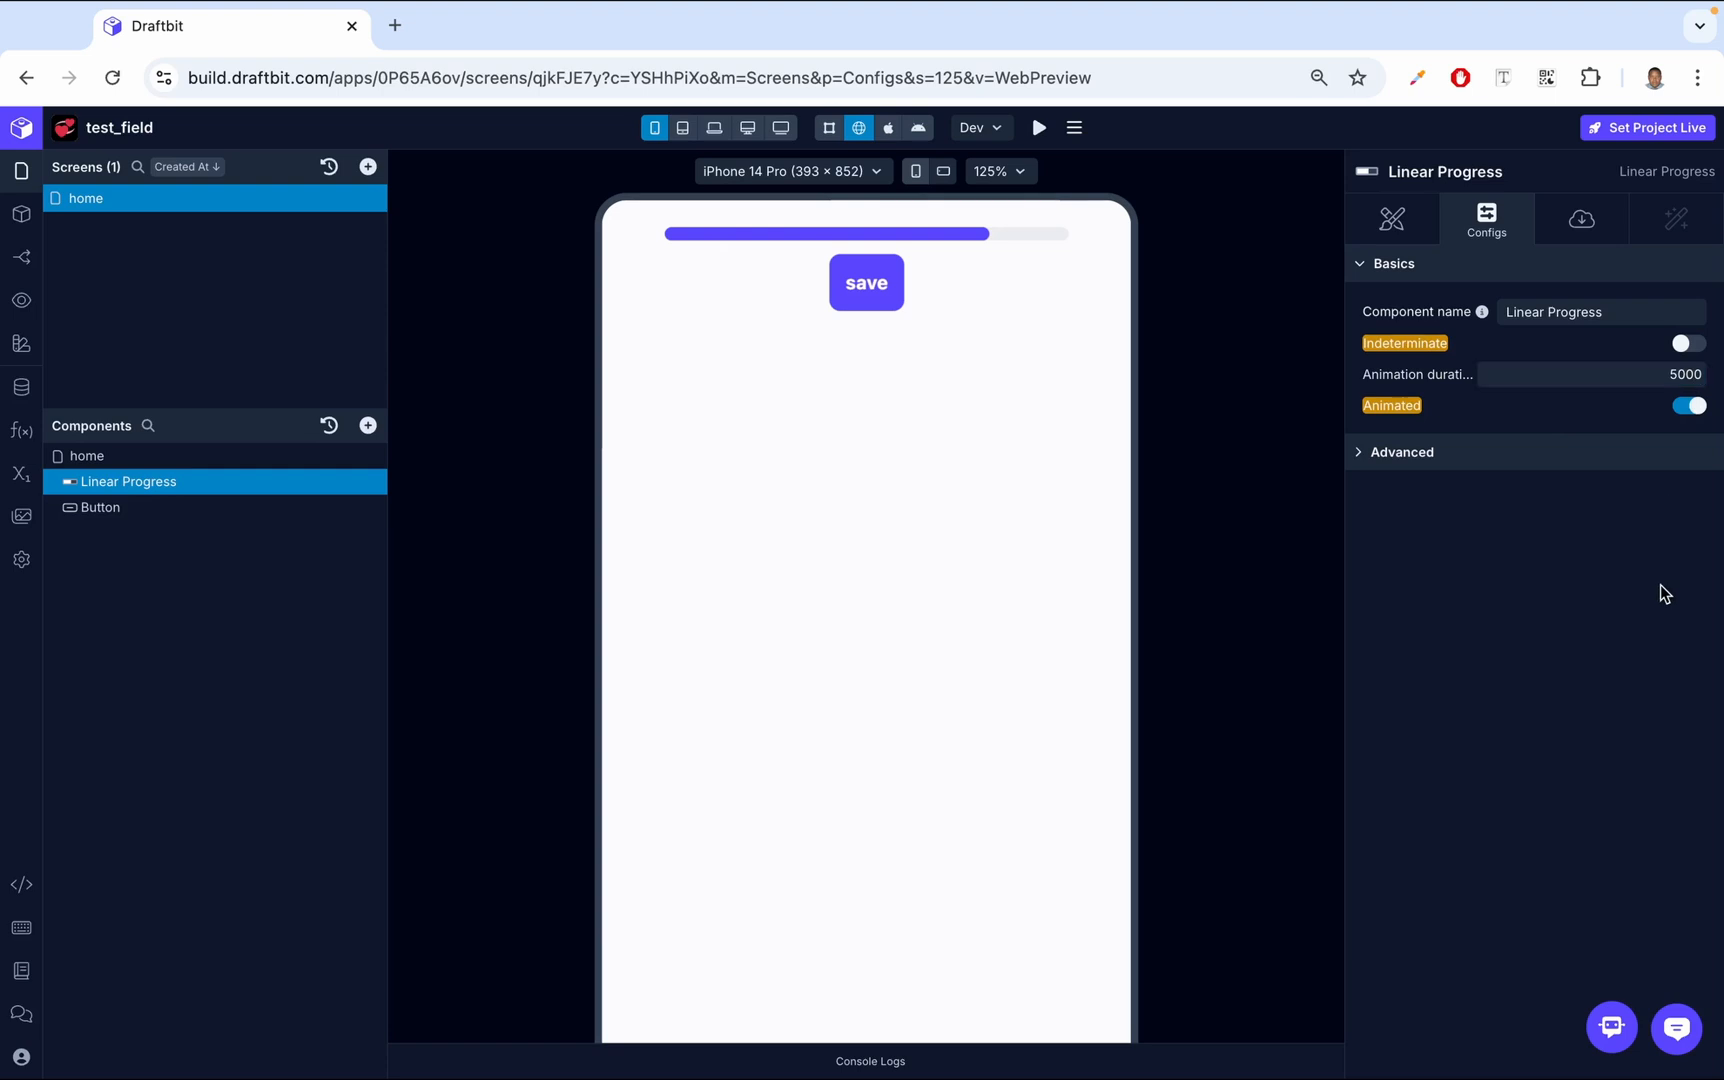
pyautogui.click(880, 298)
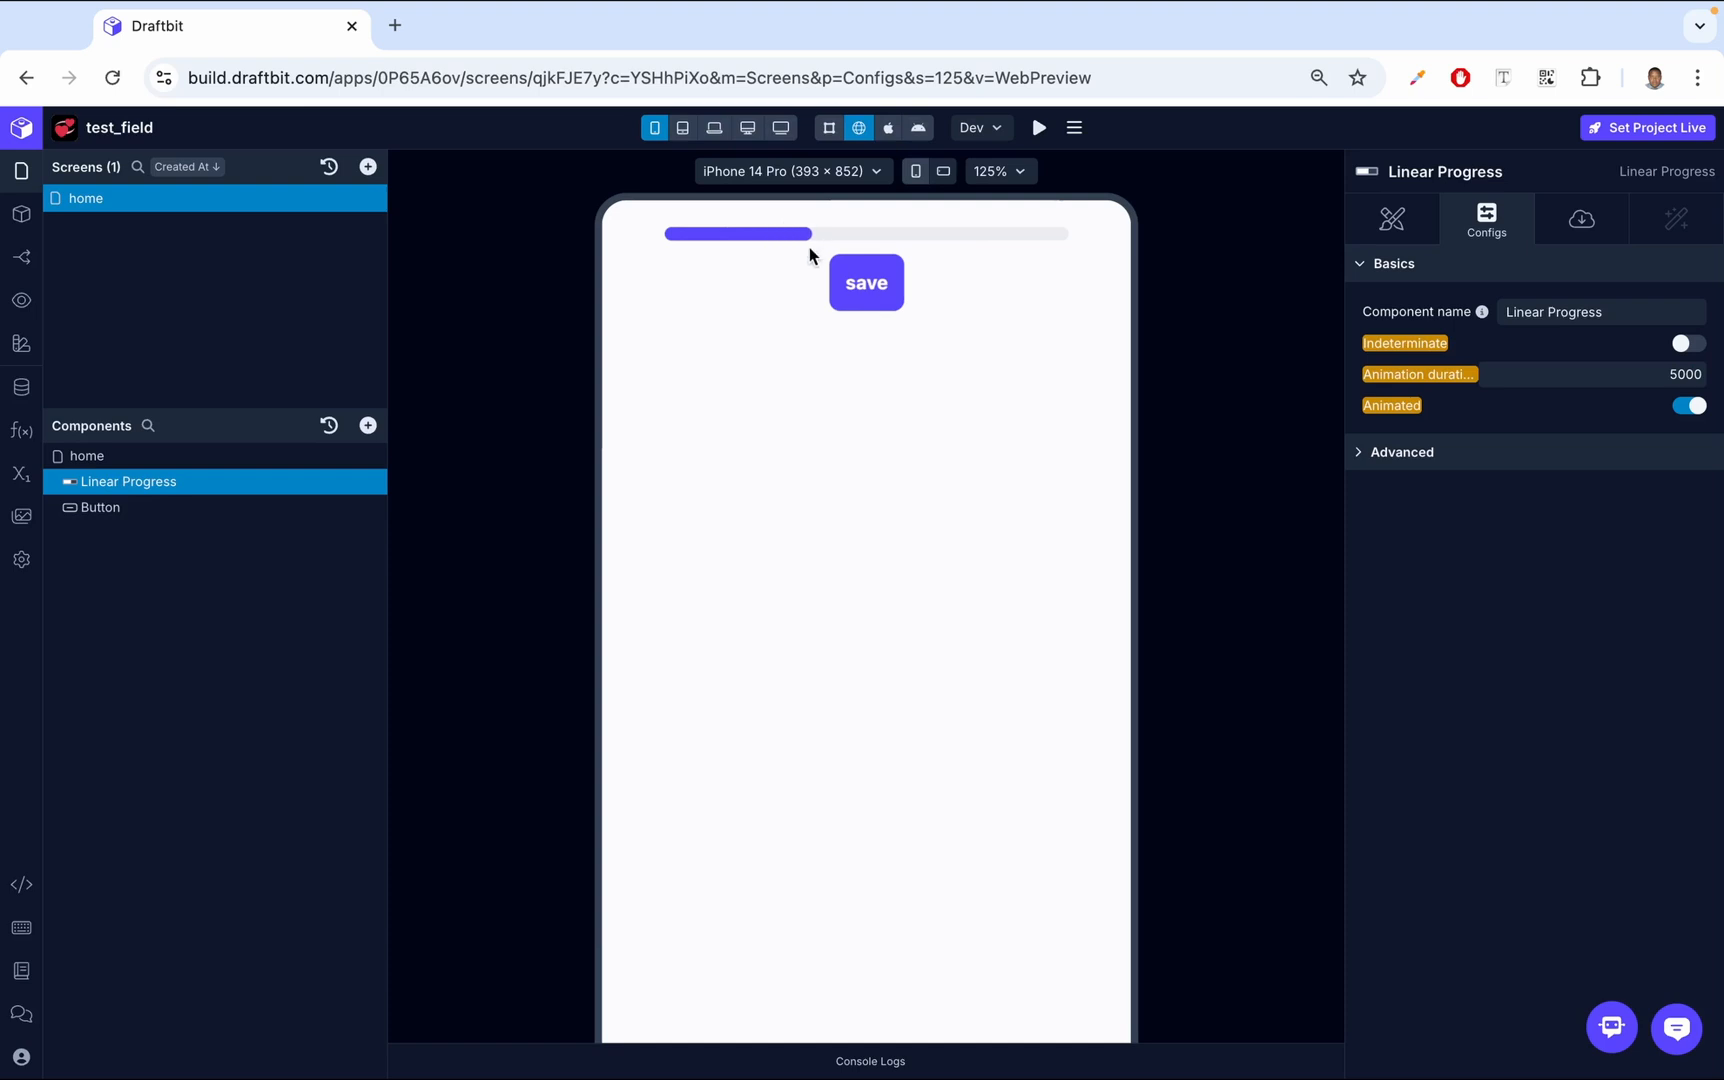
pyautogui.click(1457, 384)
pyautogui.click(1325, 563)
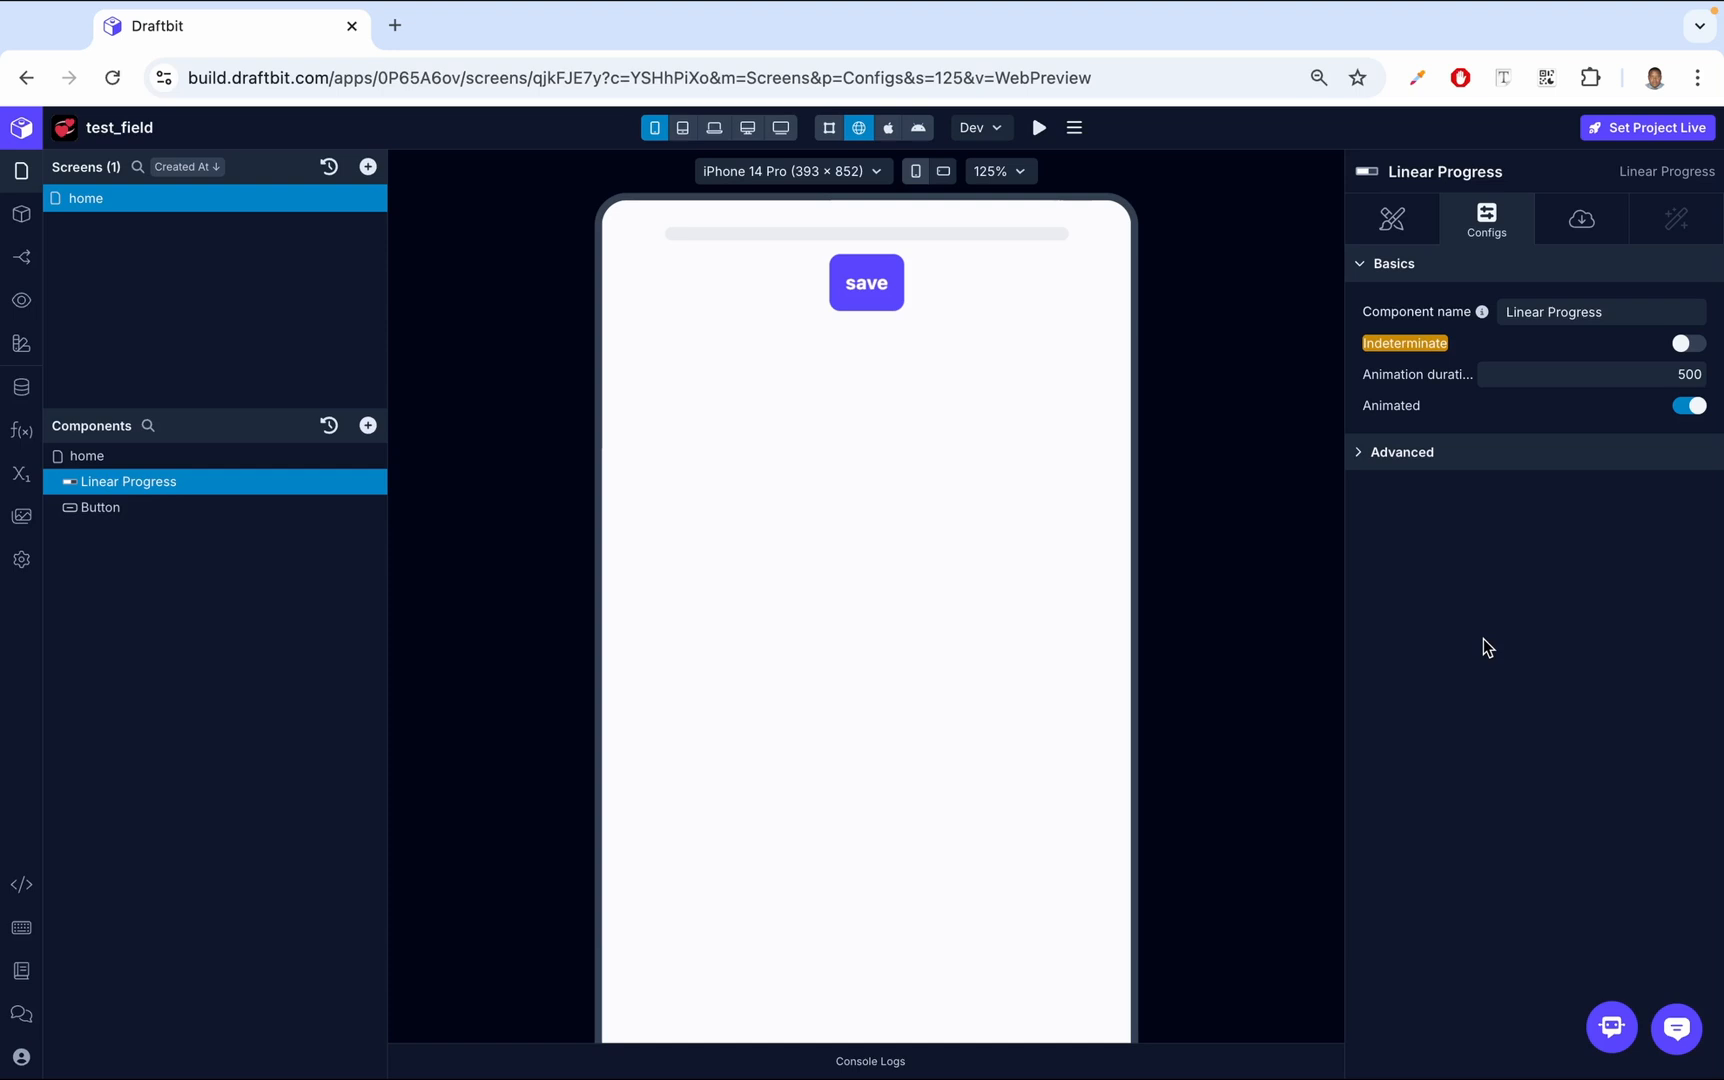
# Set the initial value of the progress screen variable to 50 and return to the Linear Progress styles
pyautogui.click(1392, 218)
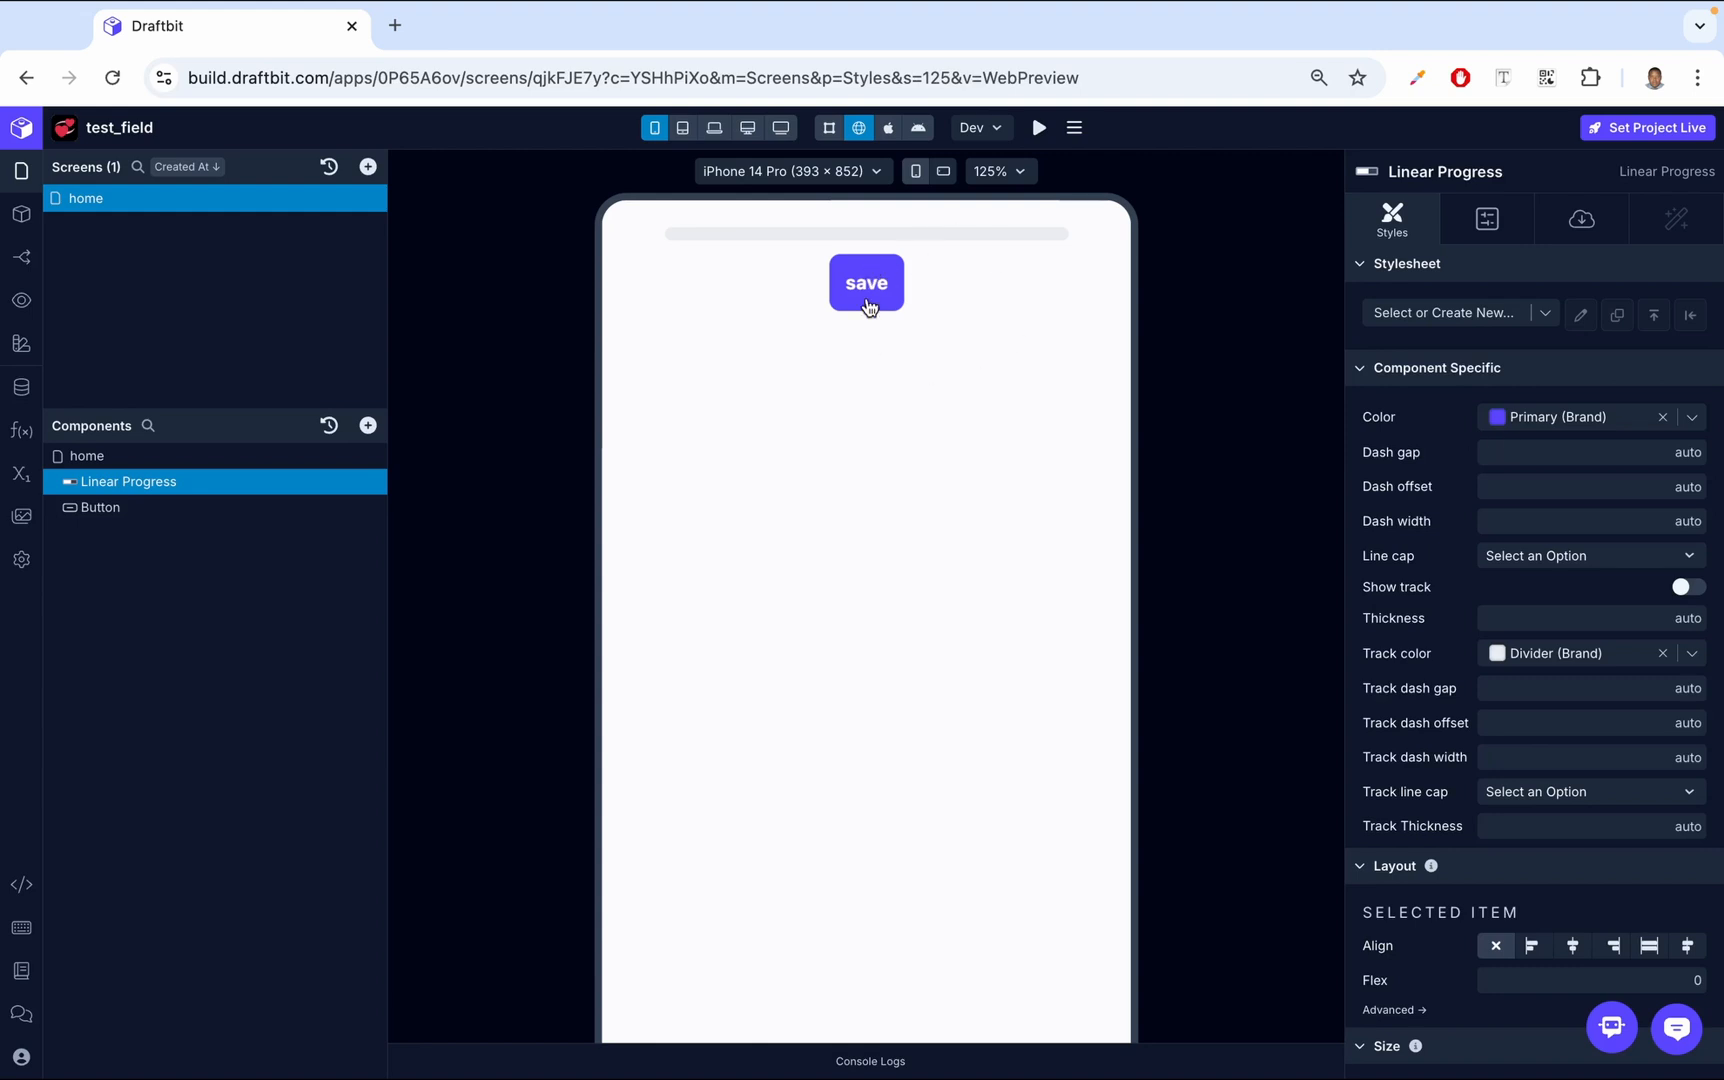
pyautogui.click(14, 492)
pyautogui.click(664, 360)
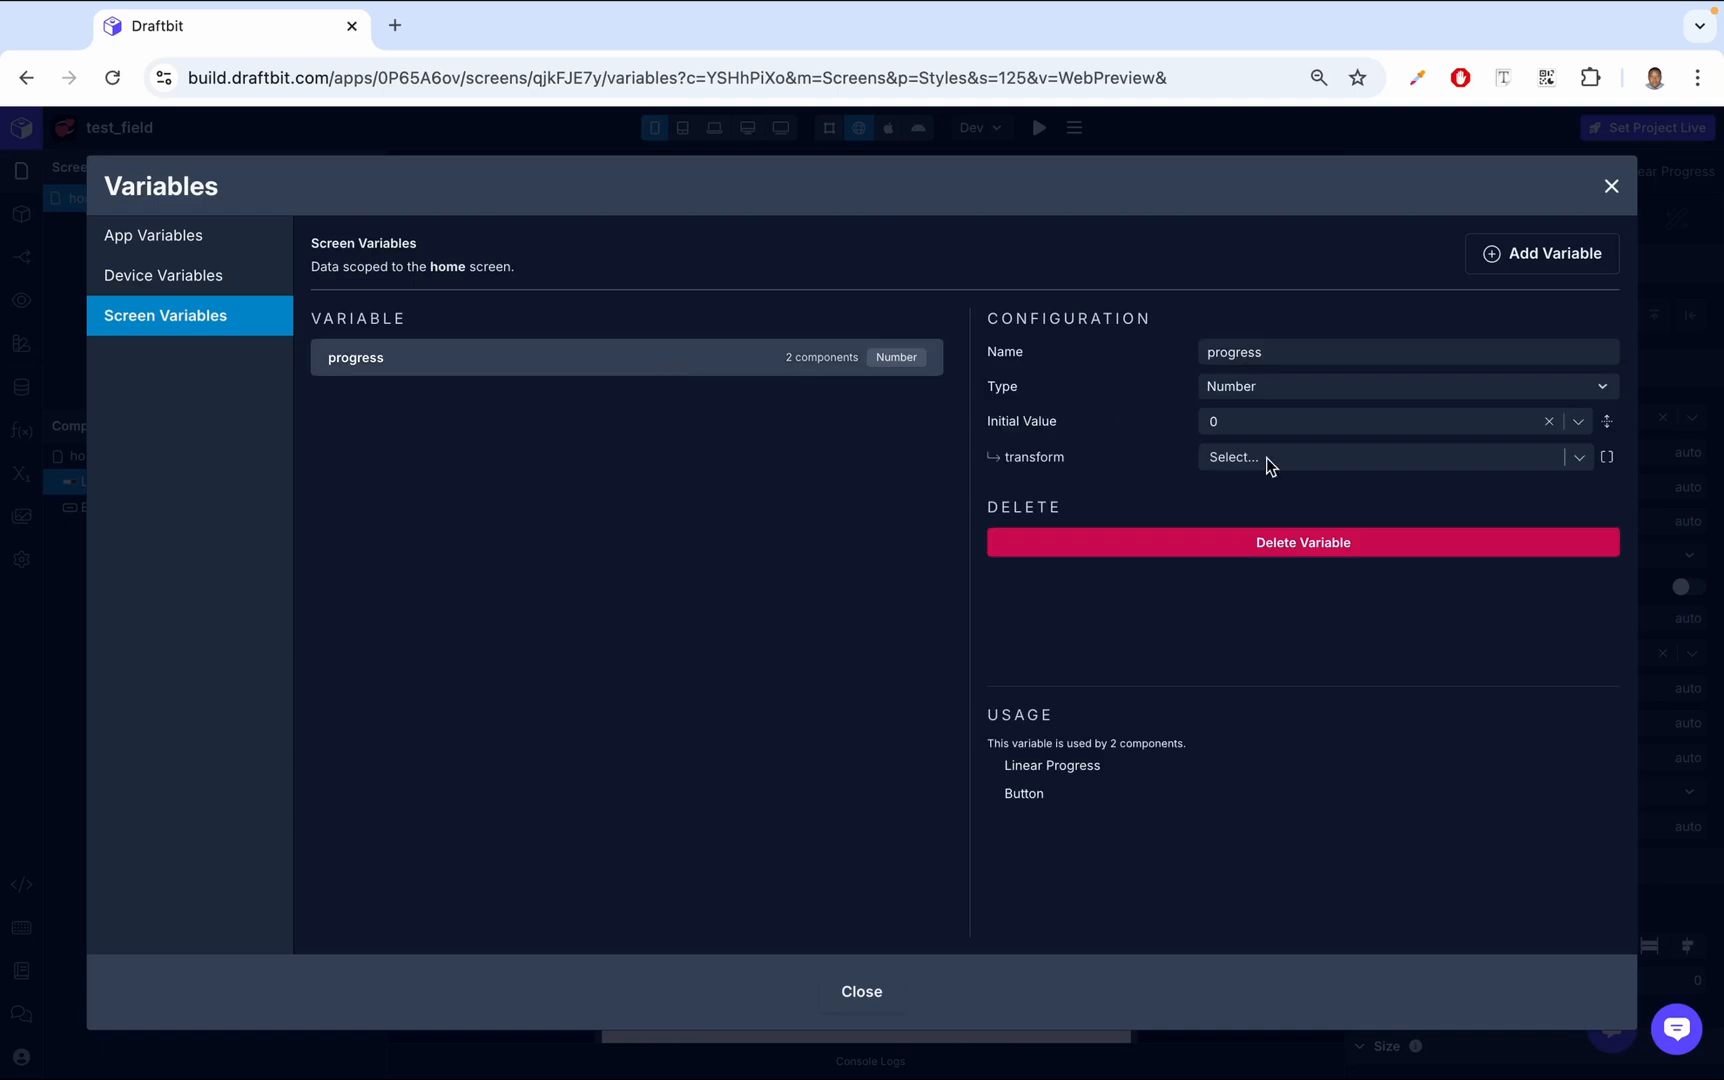
pyautogui.click(1275, 420)
pyautogui.write('50')
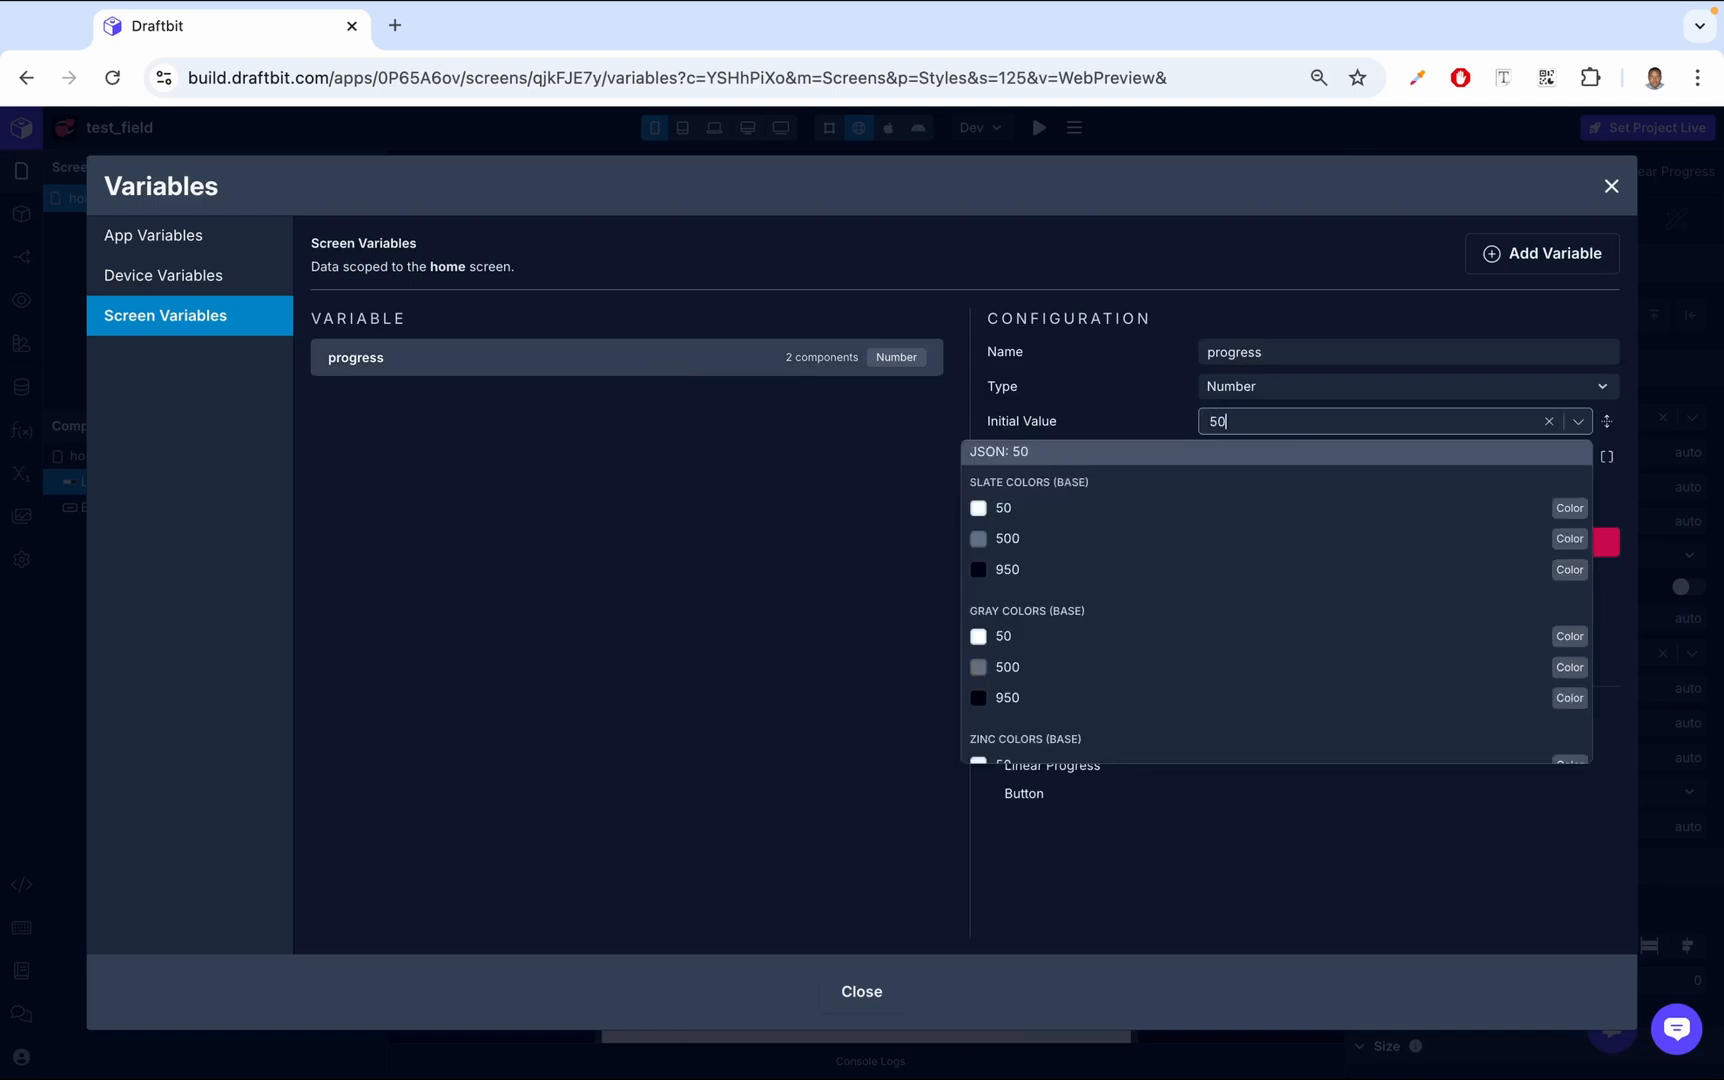
pyautogui.click(1266, 452)
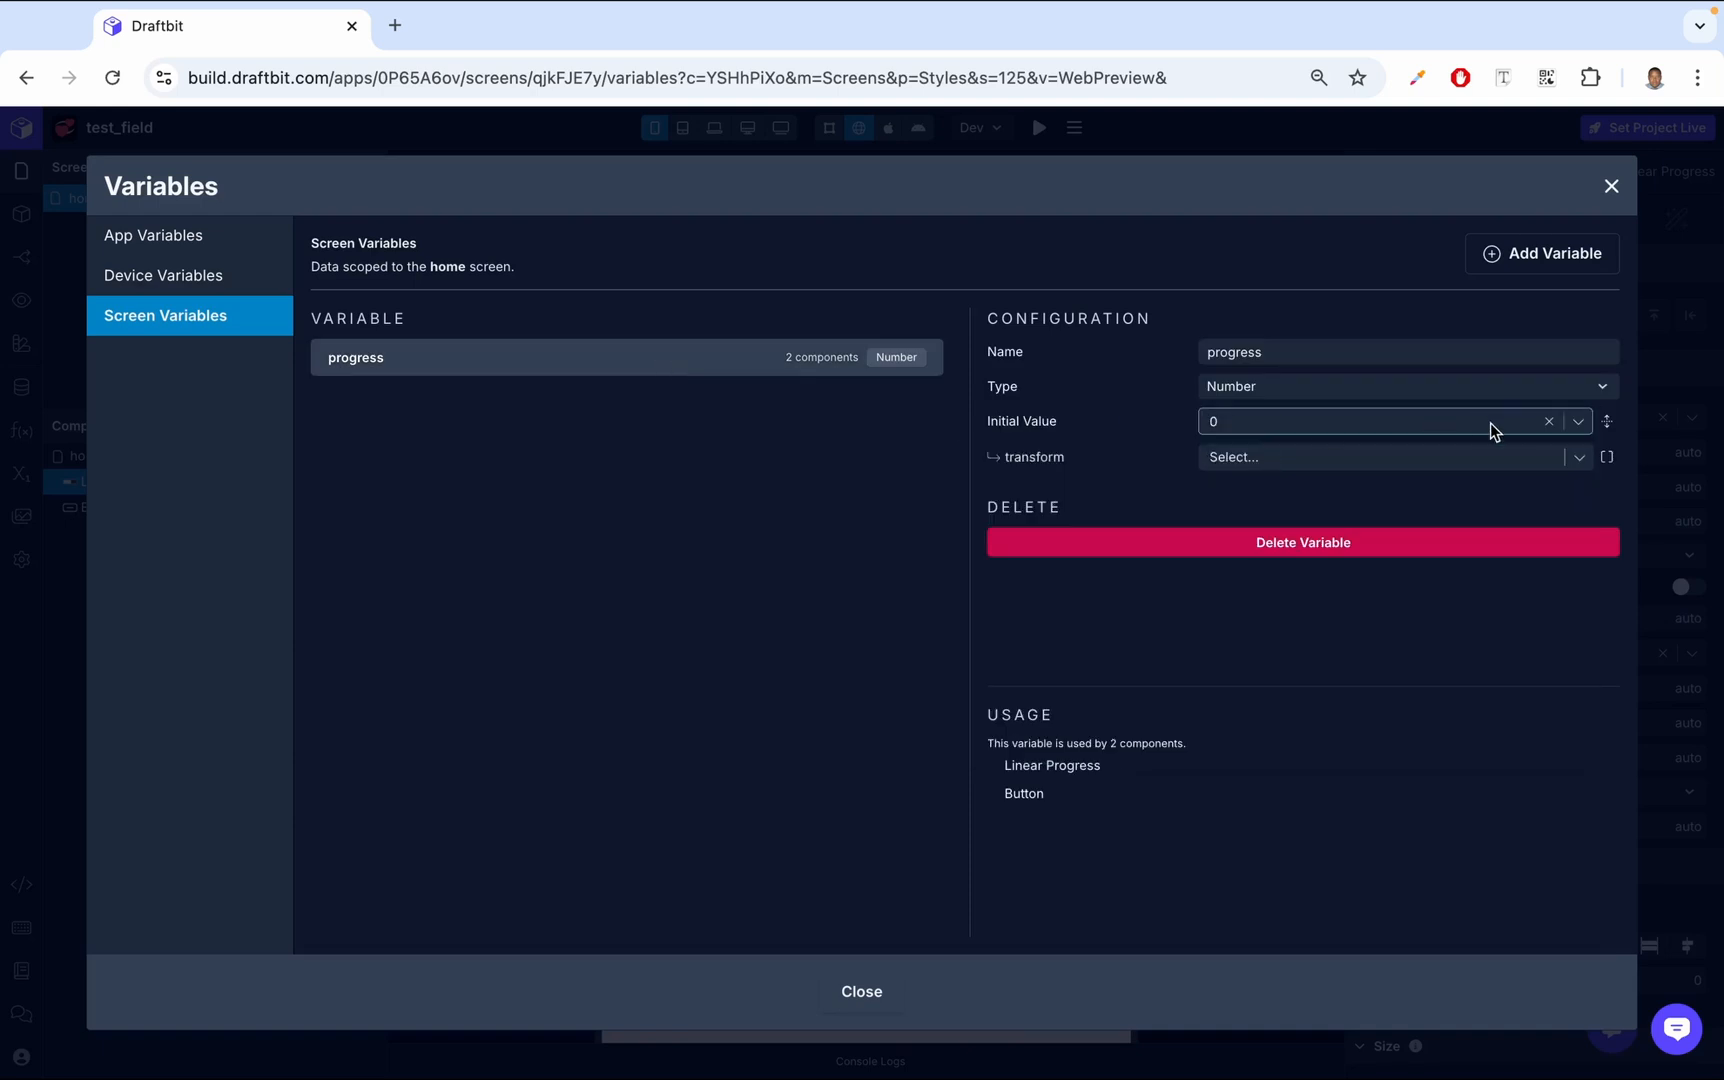
pyautogui.click(1611, 190)
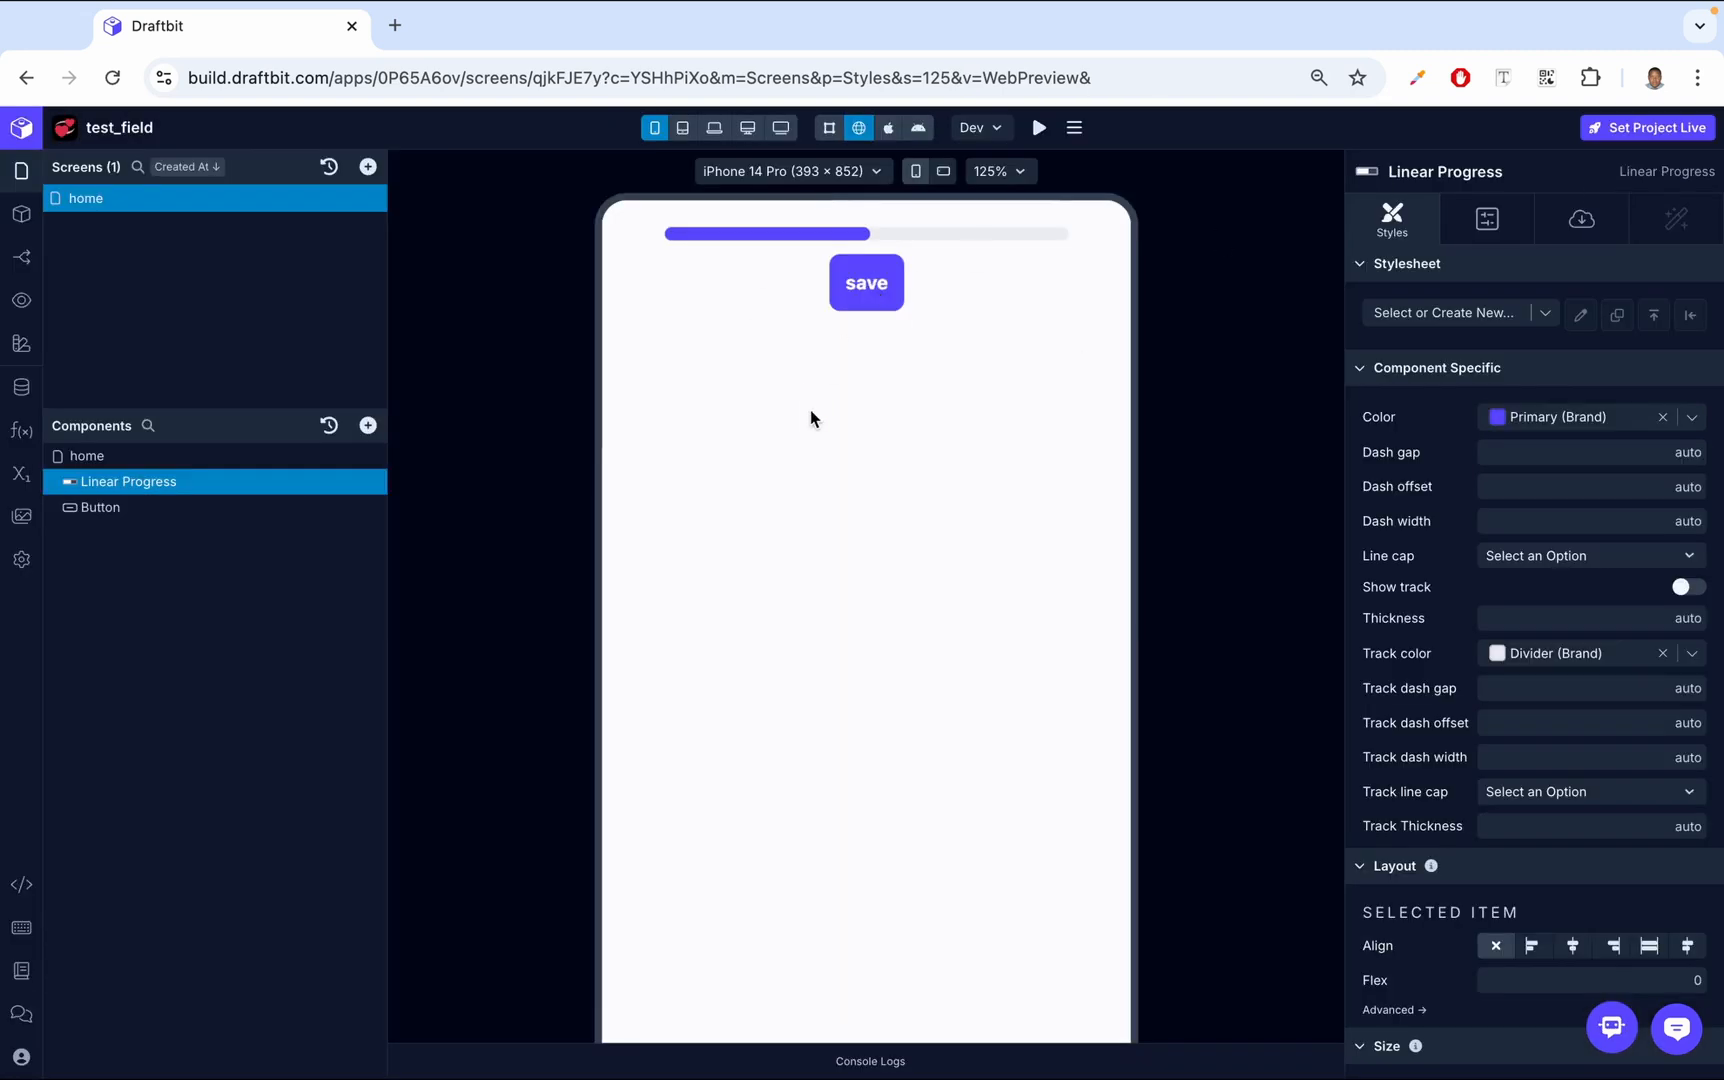
# Set the initial value of the progress screen variable to 70 and close the variables dialog
pyautogui.click(21, 474)
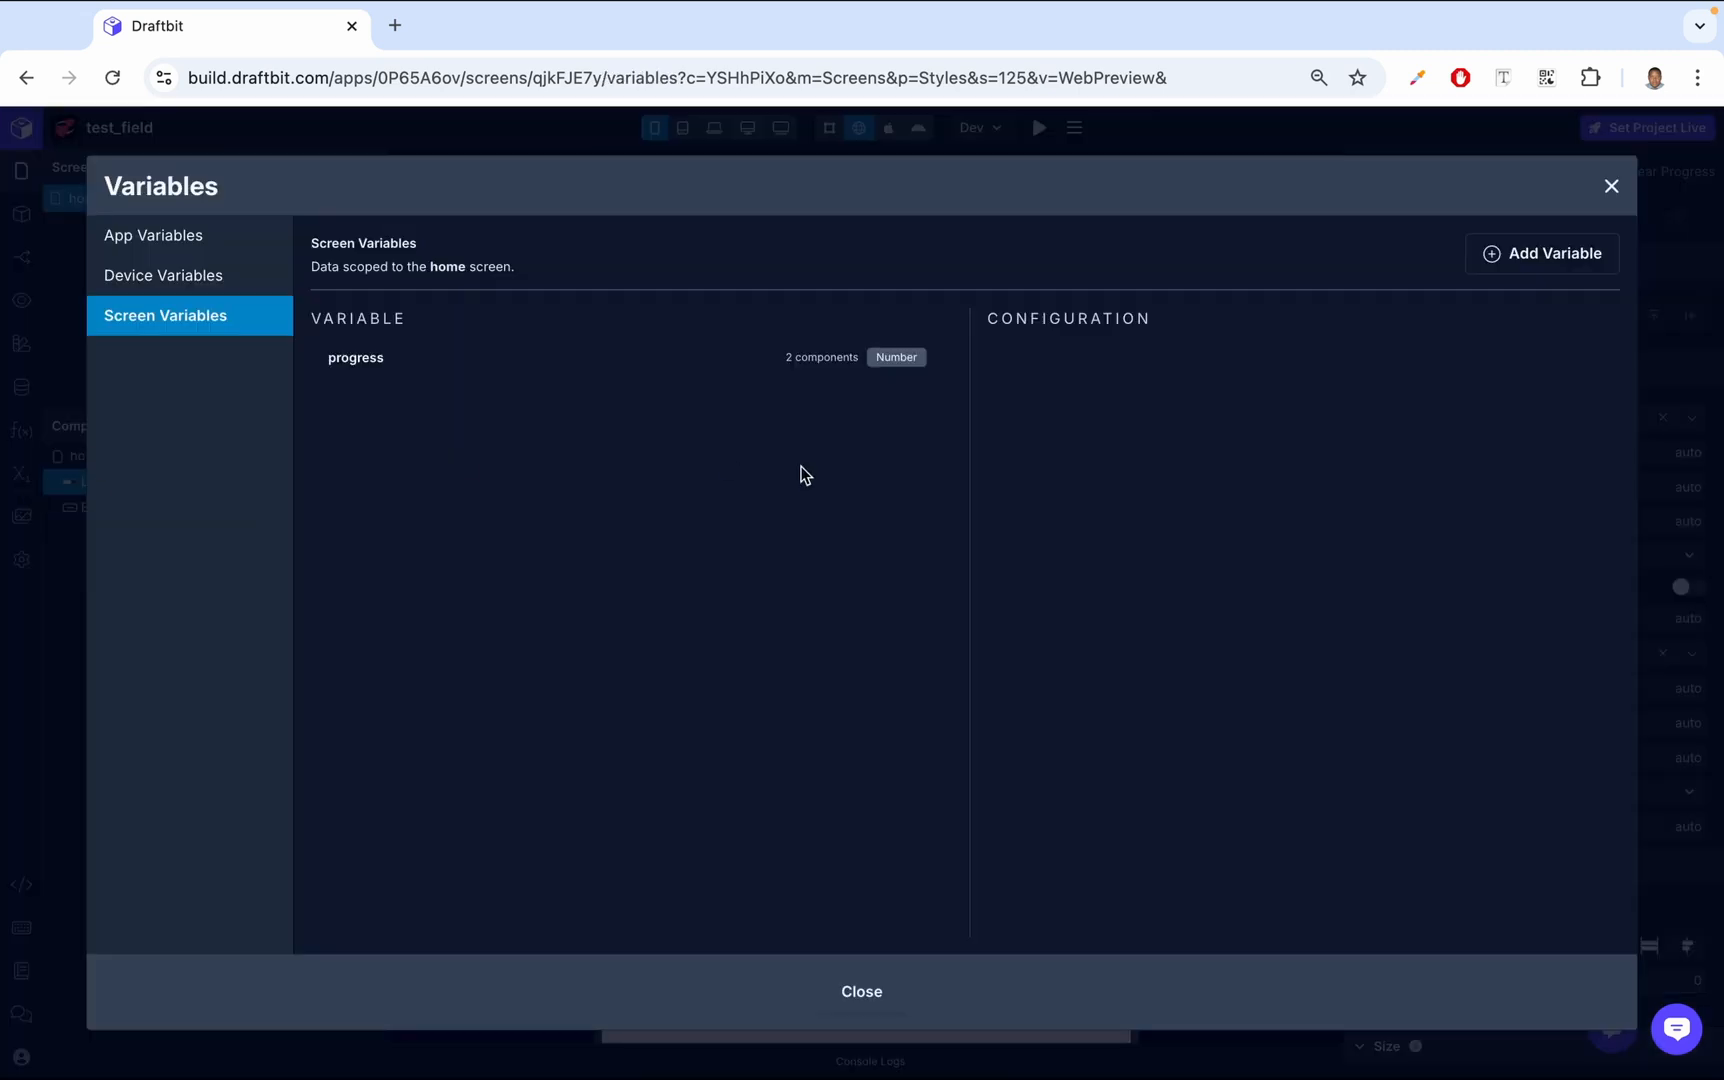
pyautogui.click(758, 358)
pyautogui.click(1274, 425)
pyautogui.write('70')
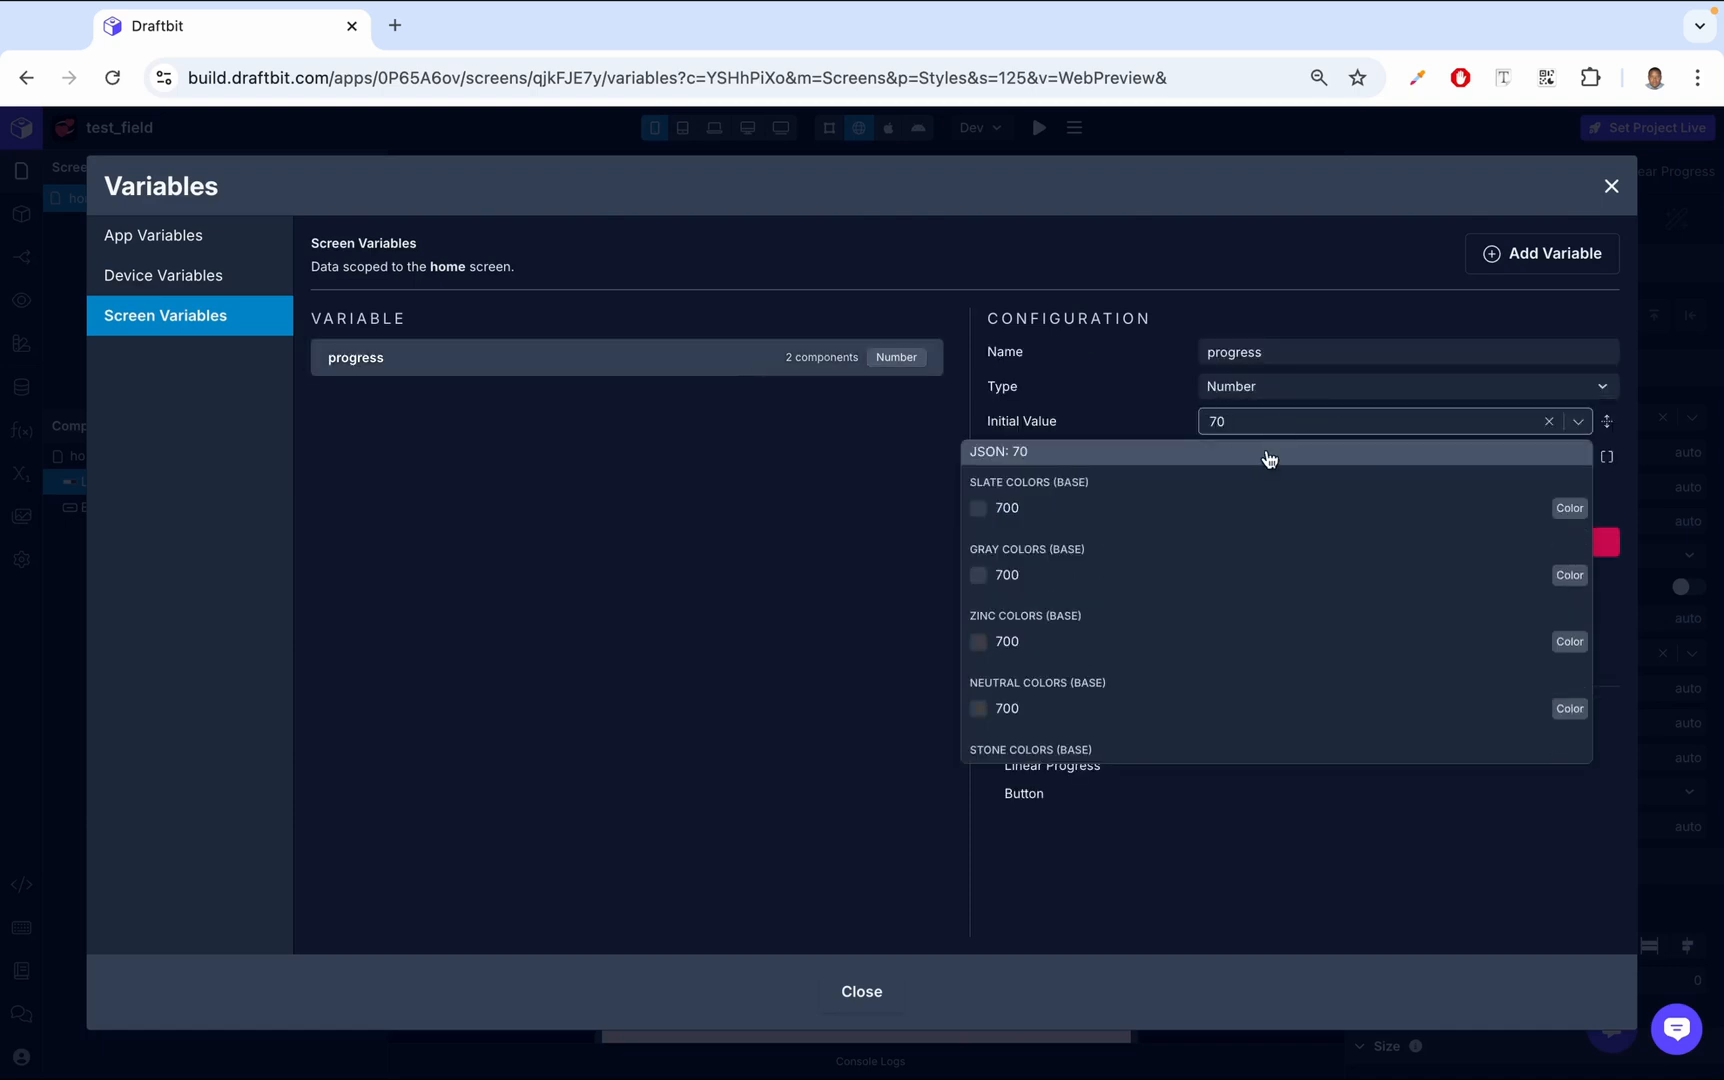
pyautogui.press('Return')
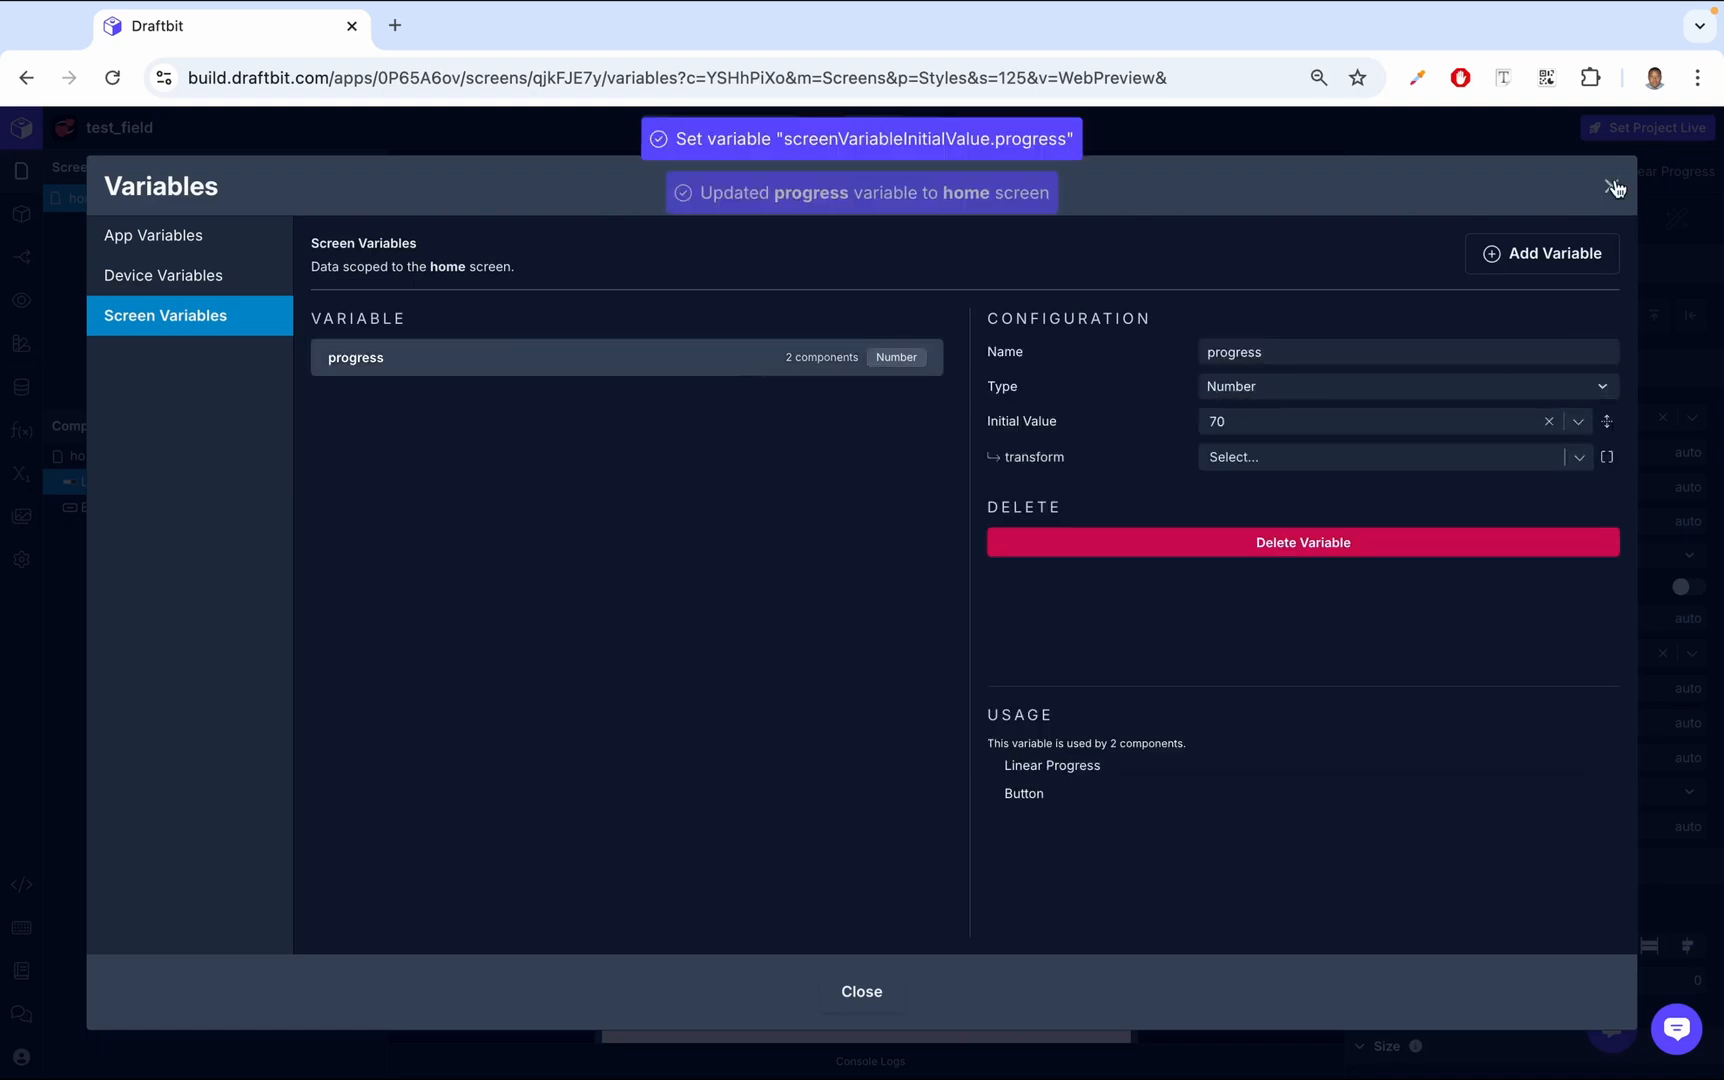
pyautogui.click(1612, 187)
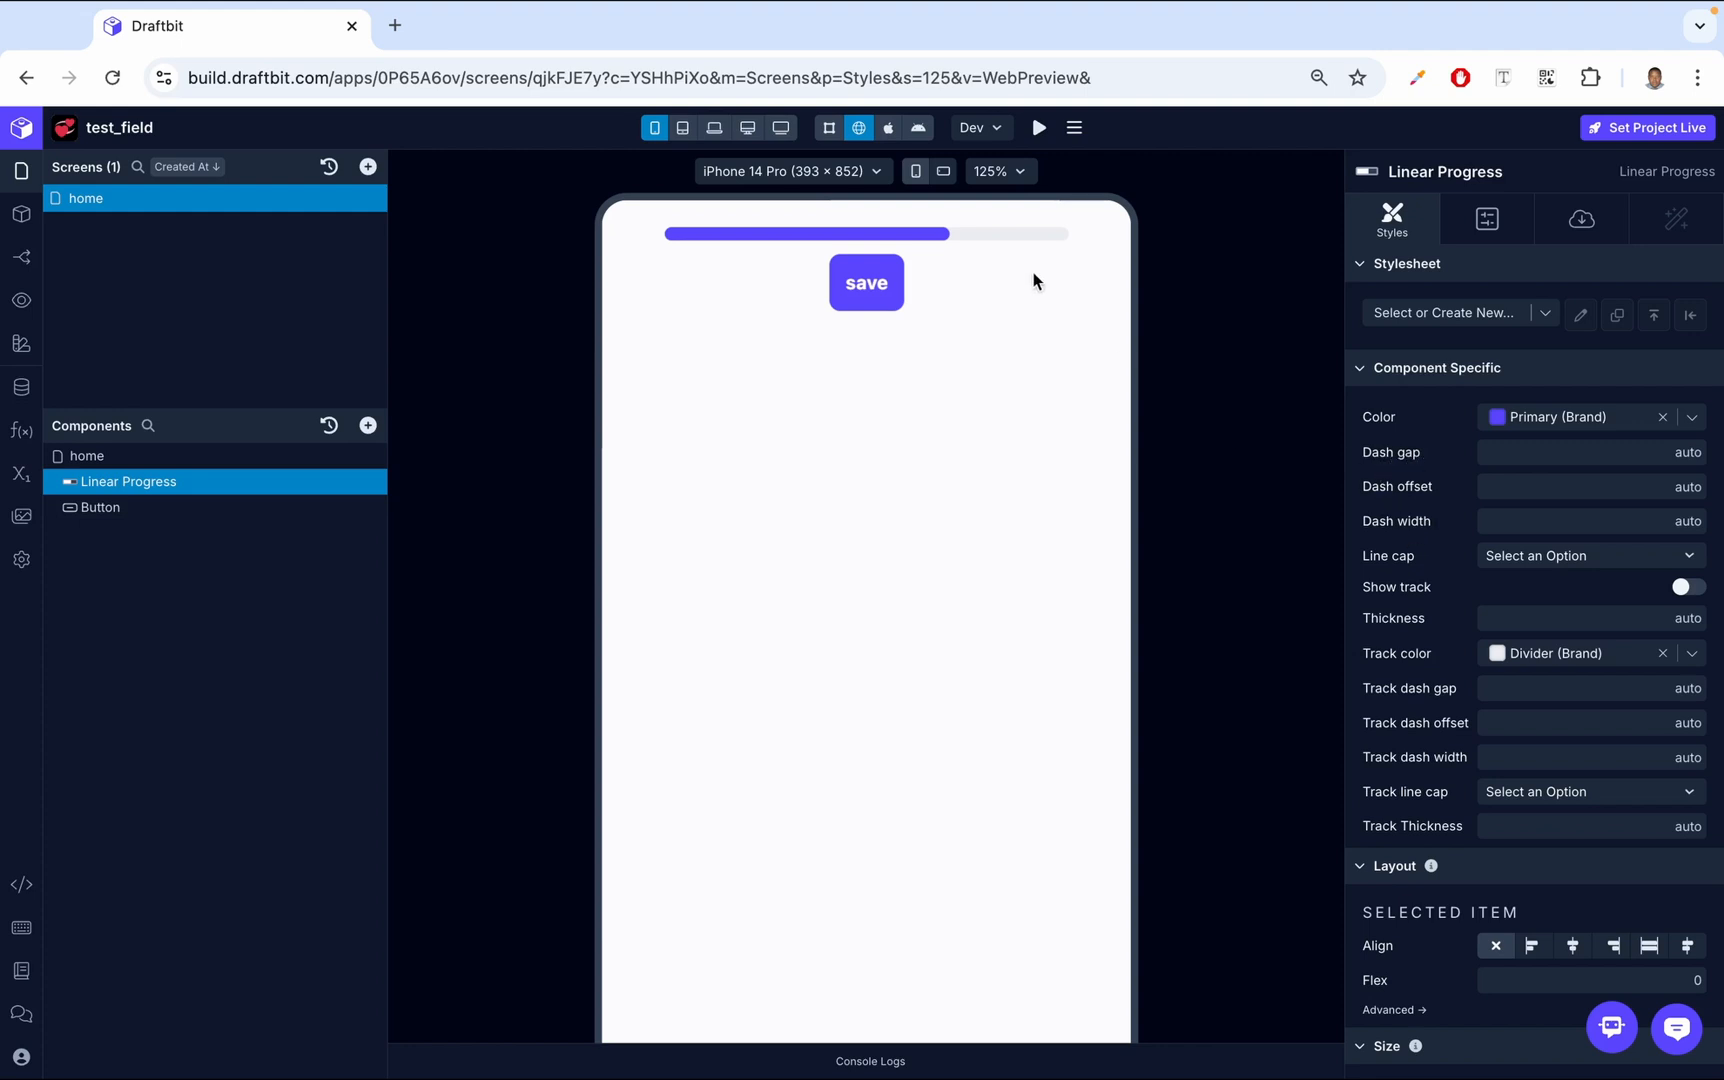
# Set the Linear Progress component's dash width to 20 and its dash offset to 20
pyautogui.click(1538, 517)
pyautogui.write('20')
pyautogui.press('Return')
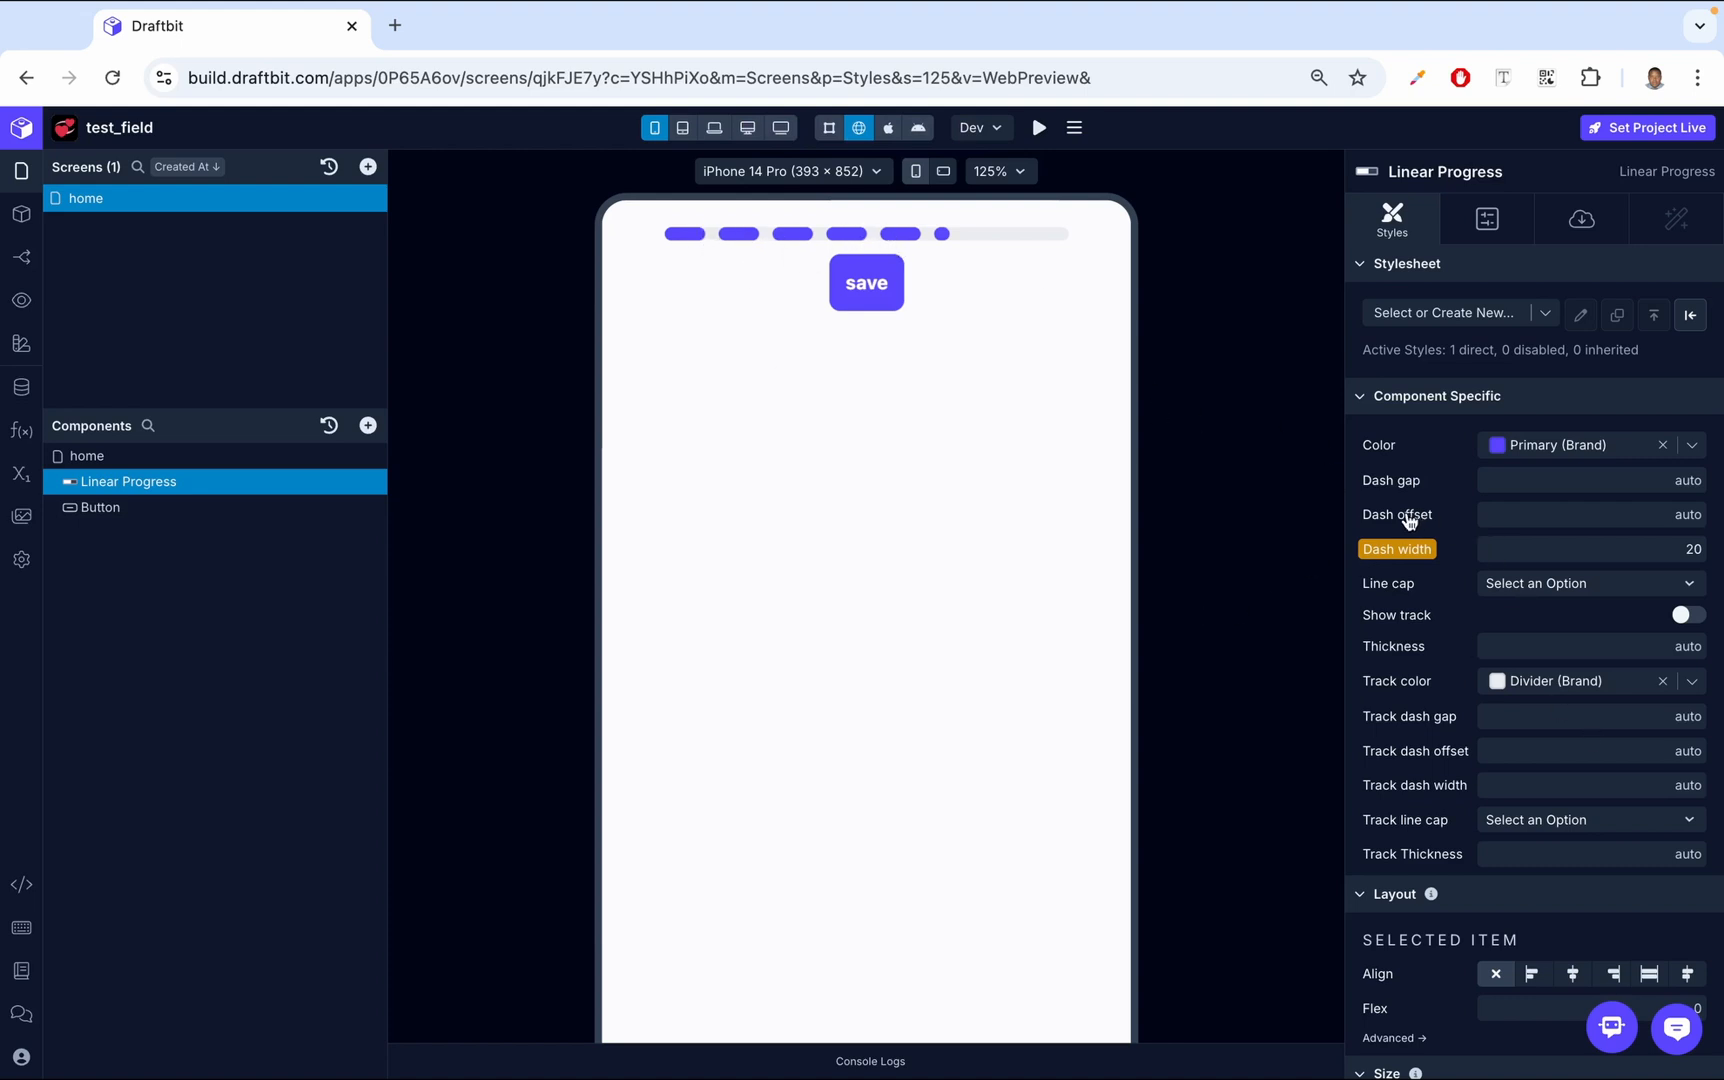
pyautogui.moveTo(1405, 520)
pyautogui.click(1620, 514)
pyautogui.write('20')
pyautogui.click(1463, 512)
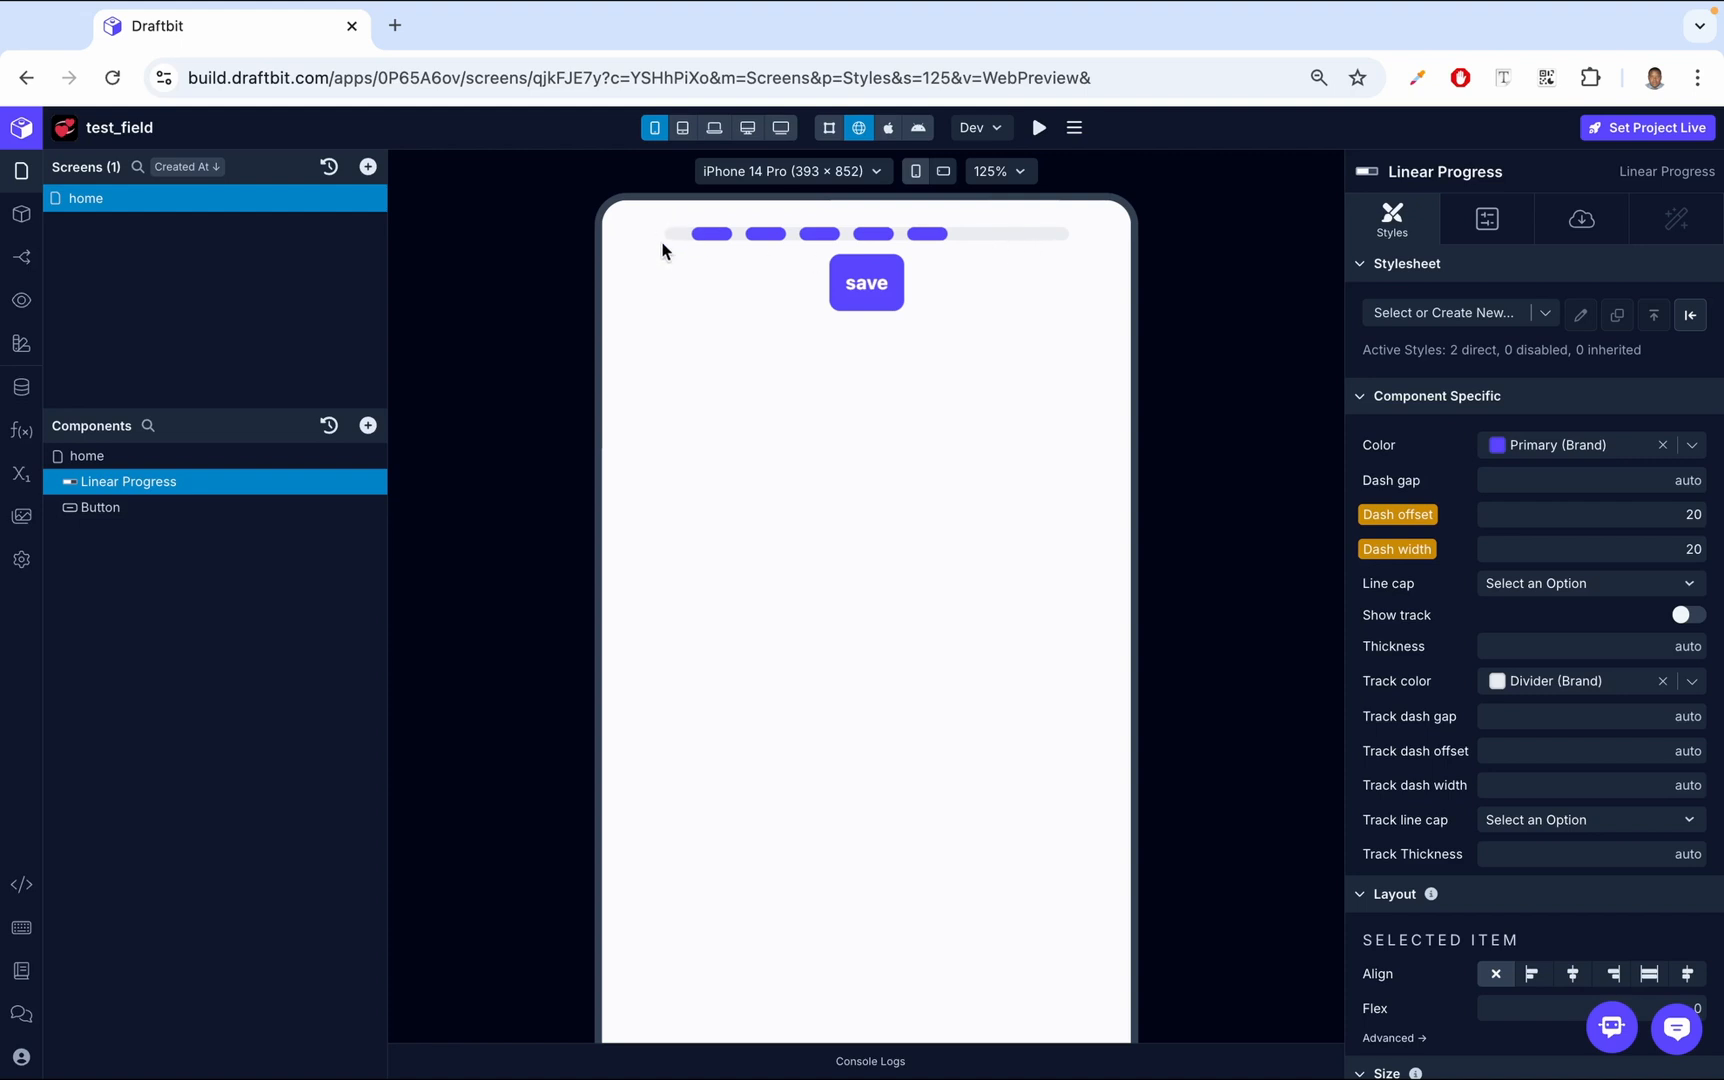
# Reset the Linear Progress component's dash offset and dash width to their defaults
pyautogui.click(1419, 522)
pyautogui.keyDown('super'); pyautogui.click(1419, 522); pyautogui.keyUp('super')
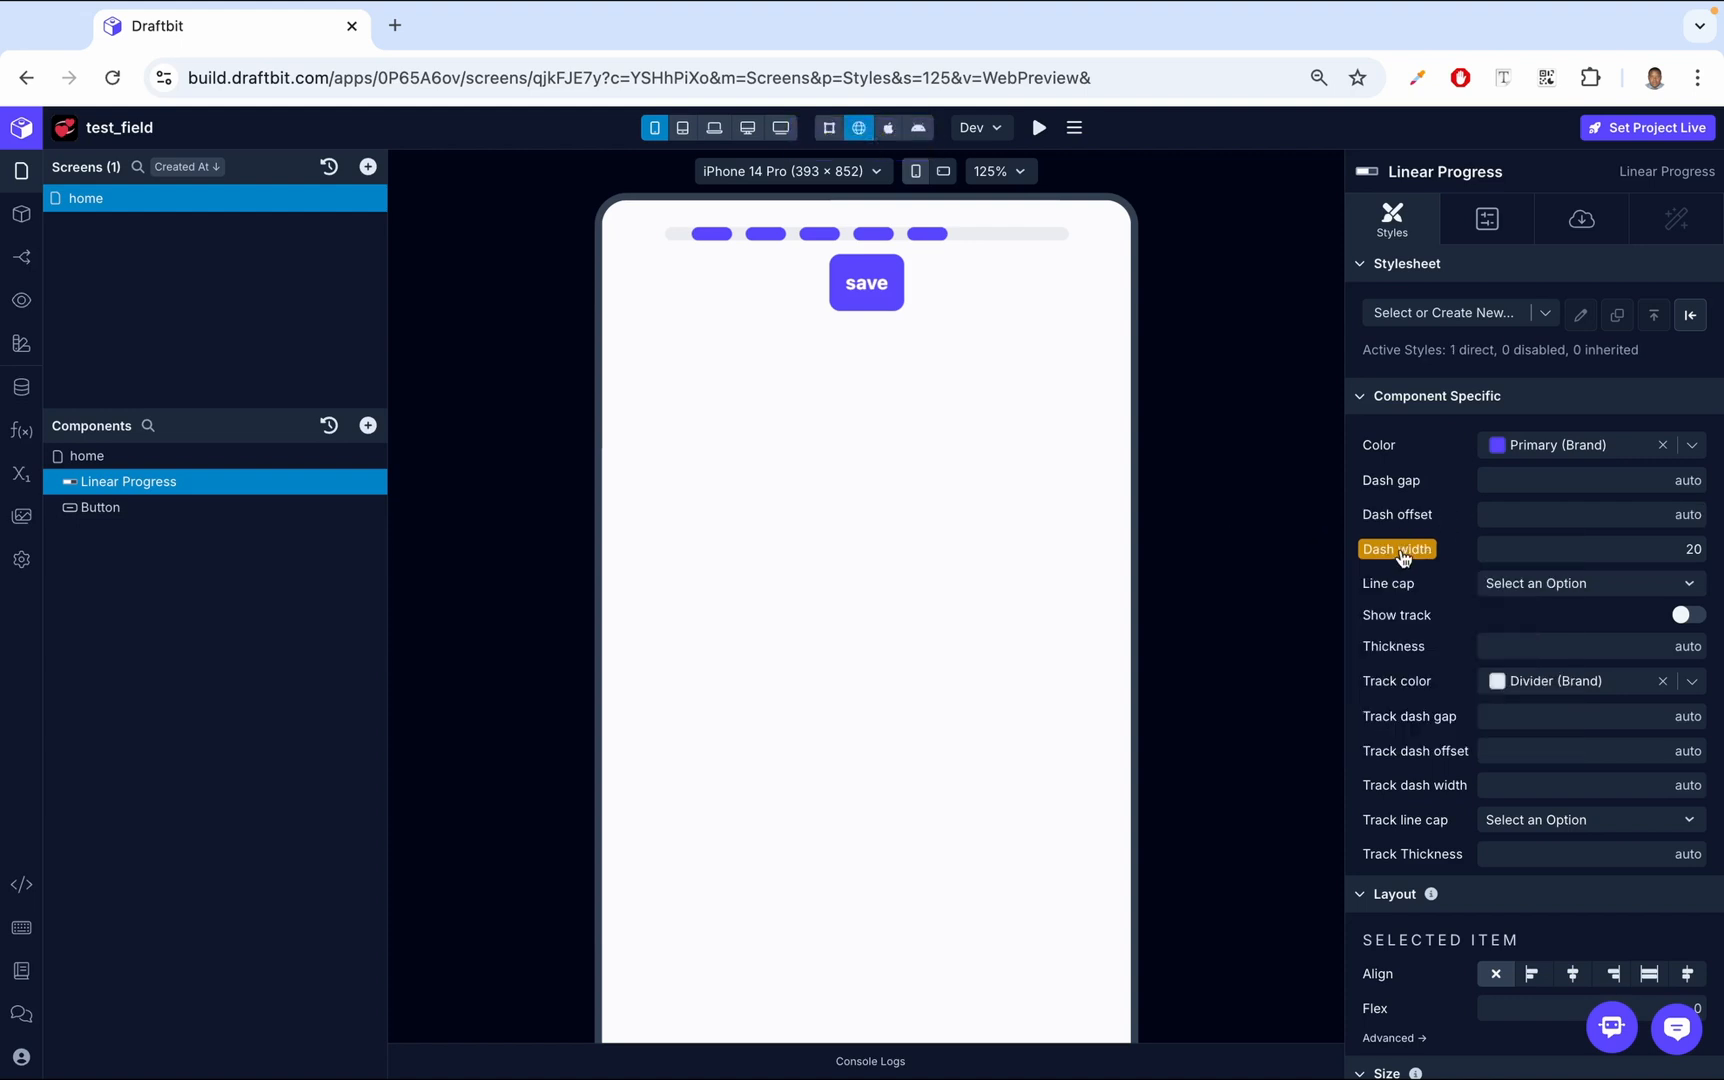
pyautogui.keyDown('super'); pyautogui.click(1403, 553); pyautogui.keyUp('super')
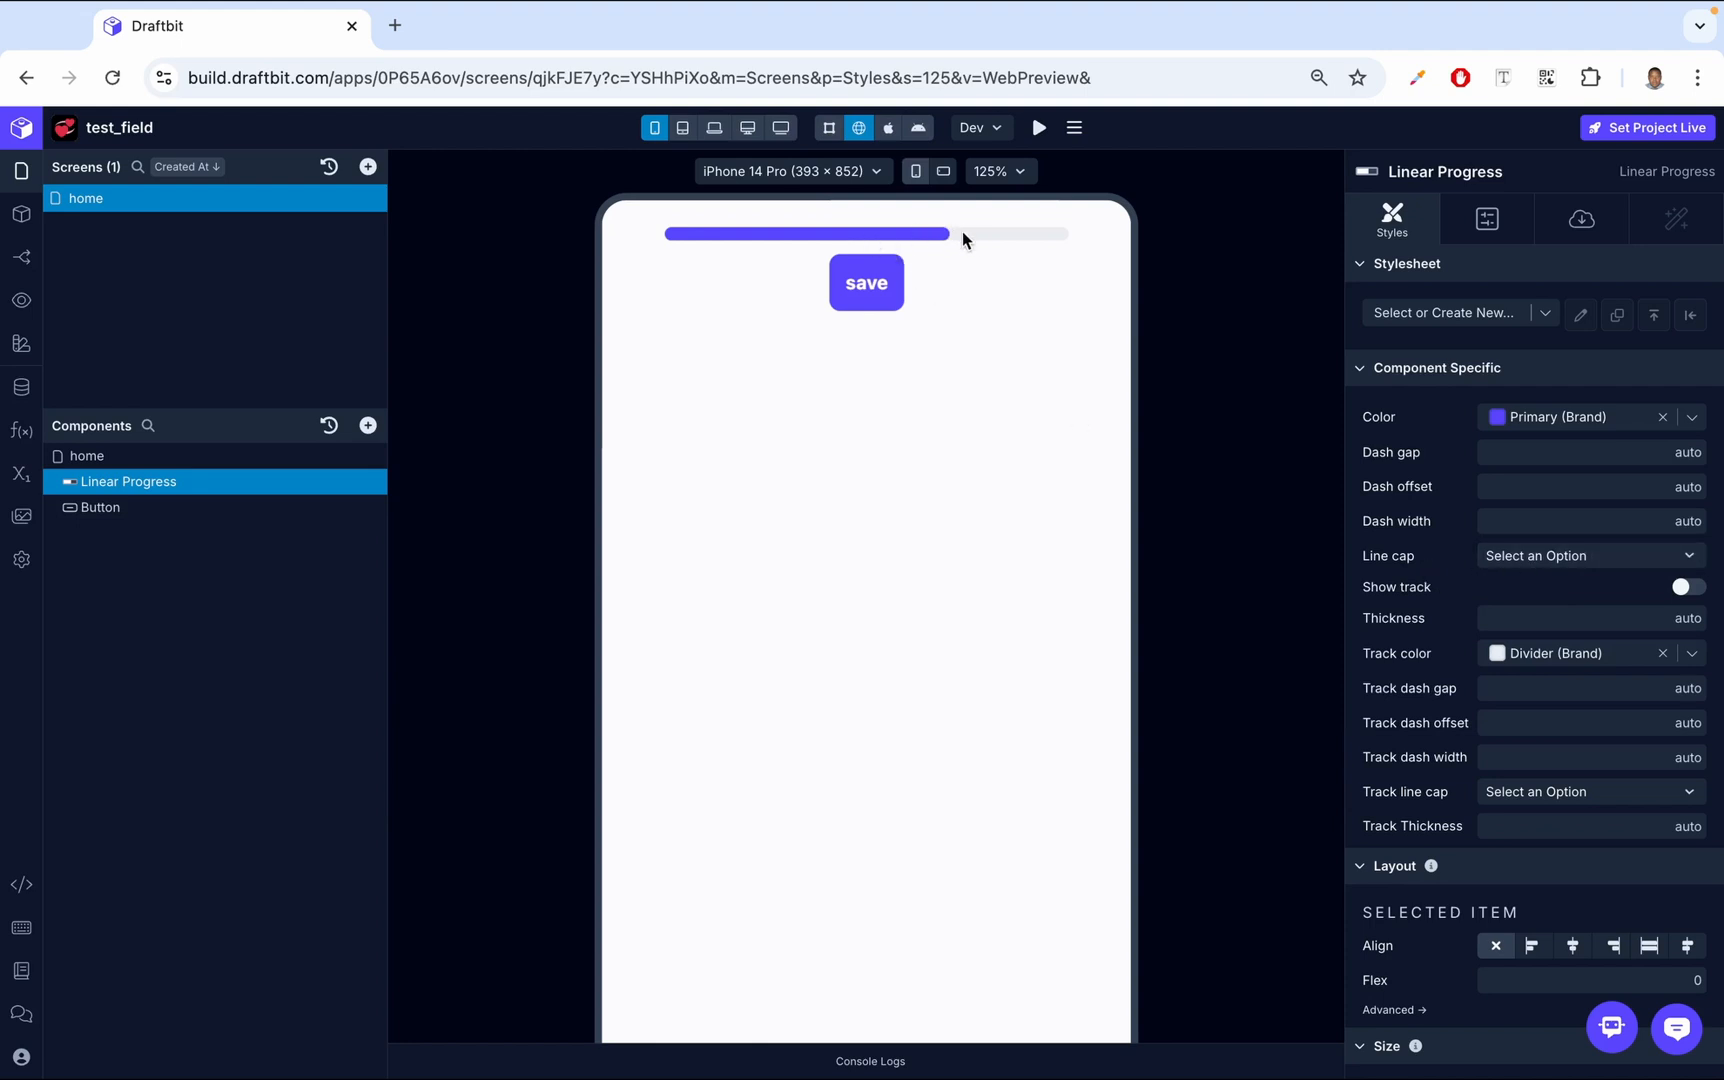
# Try the square line cap on the progress bar and reset the line cap style
pyautogui.click(1578, 557)
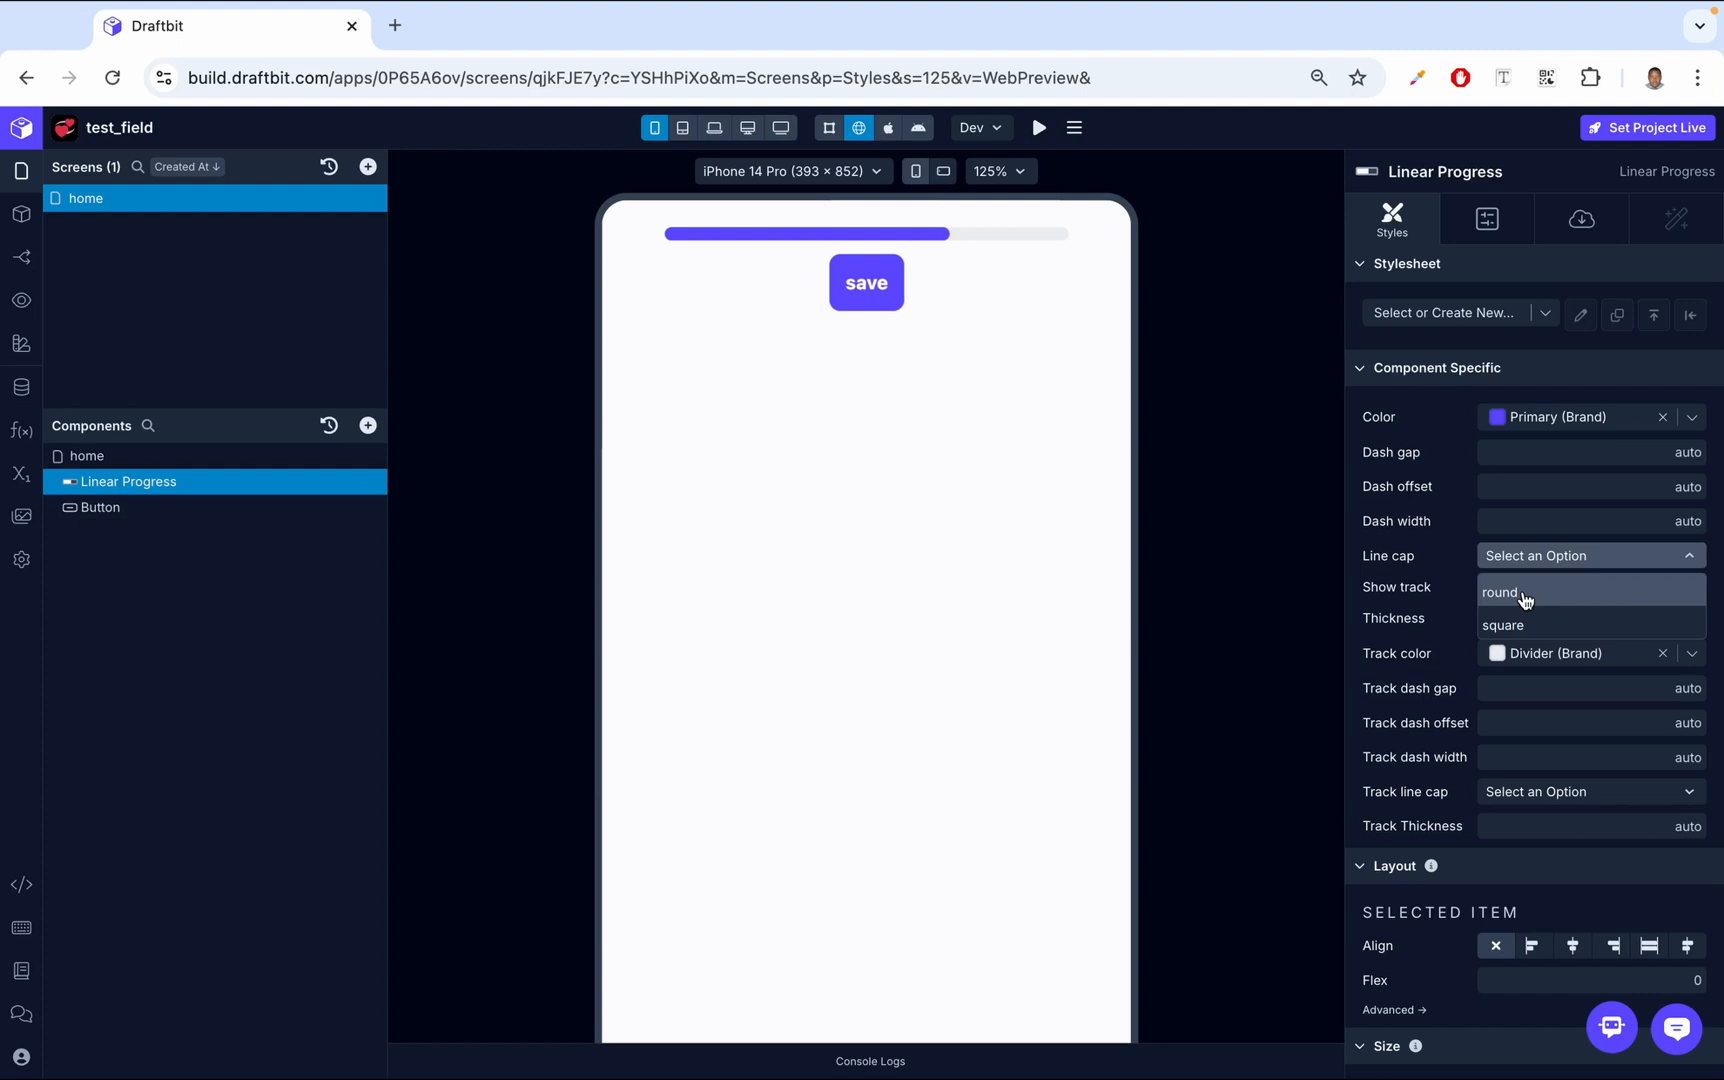
pyautogui.click(1512, 624)
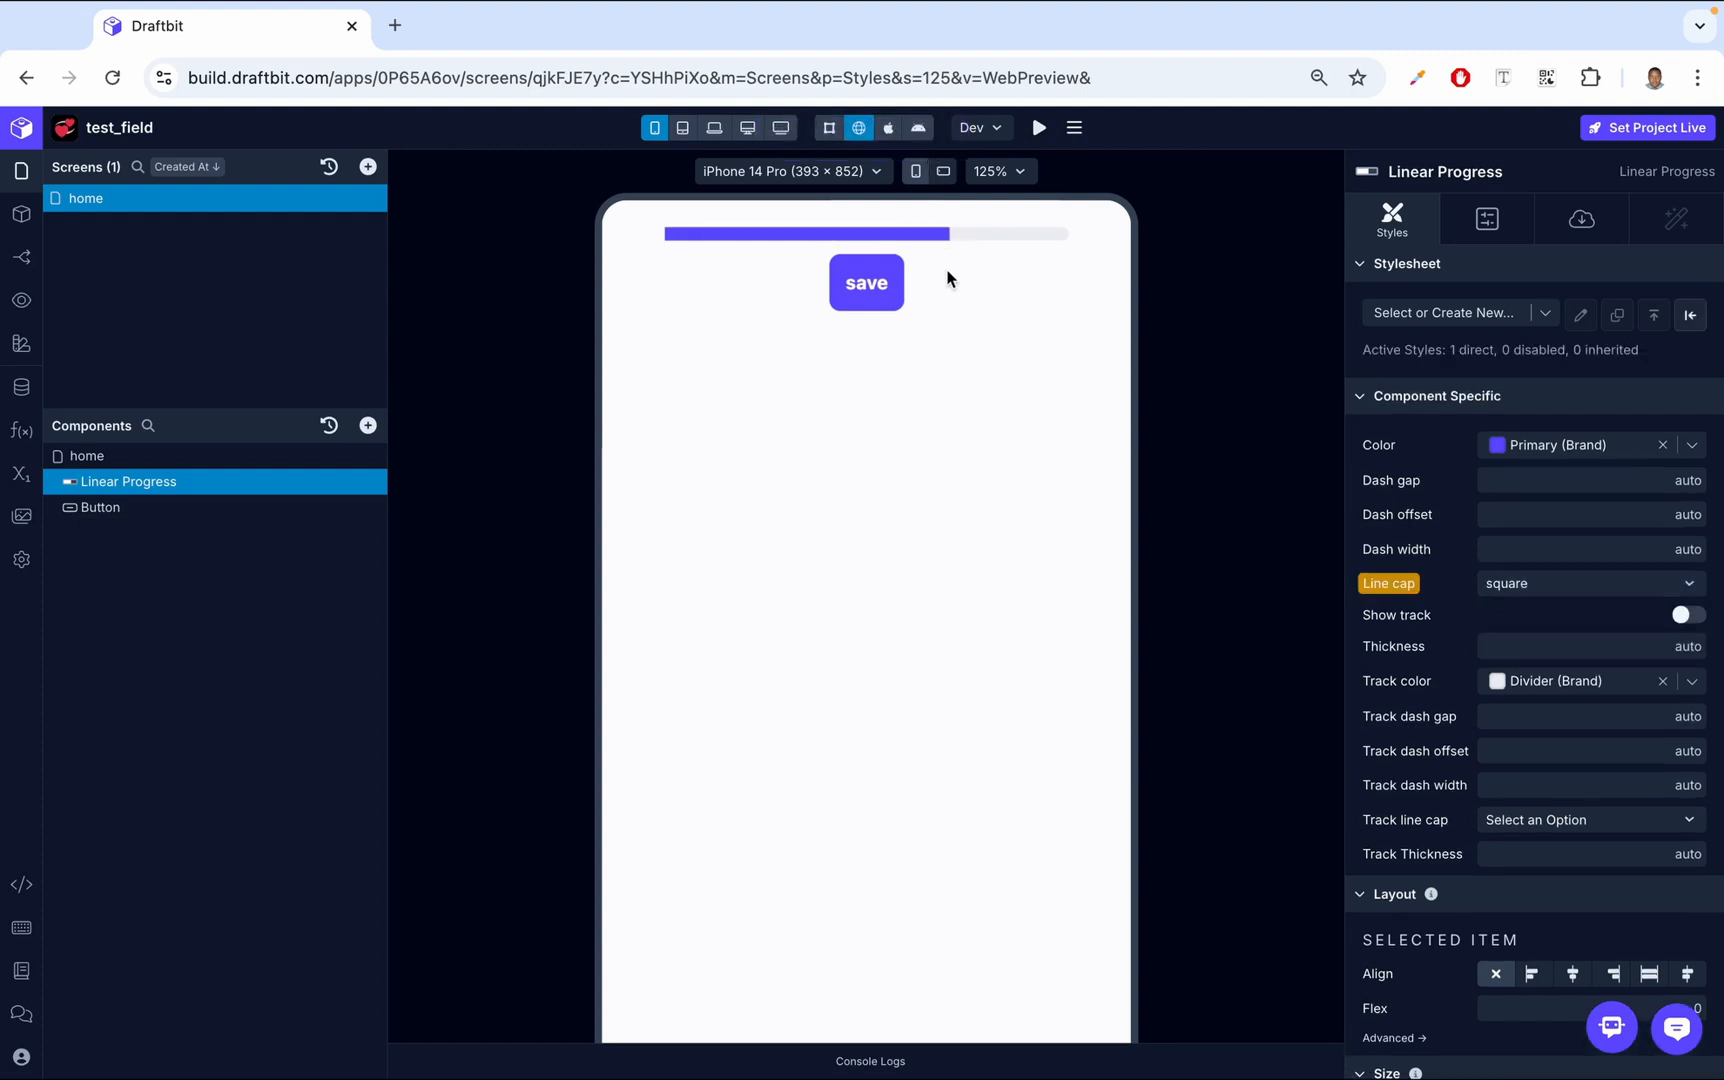
pyautogui.click(1395, 584)
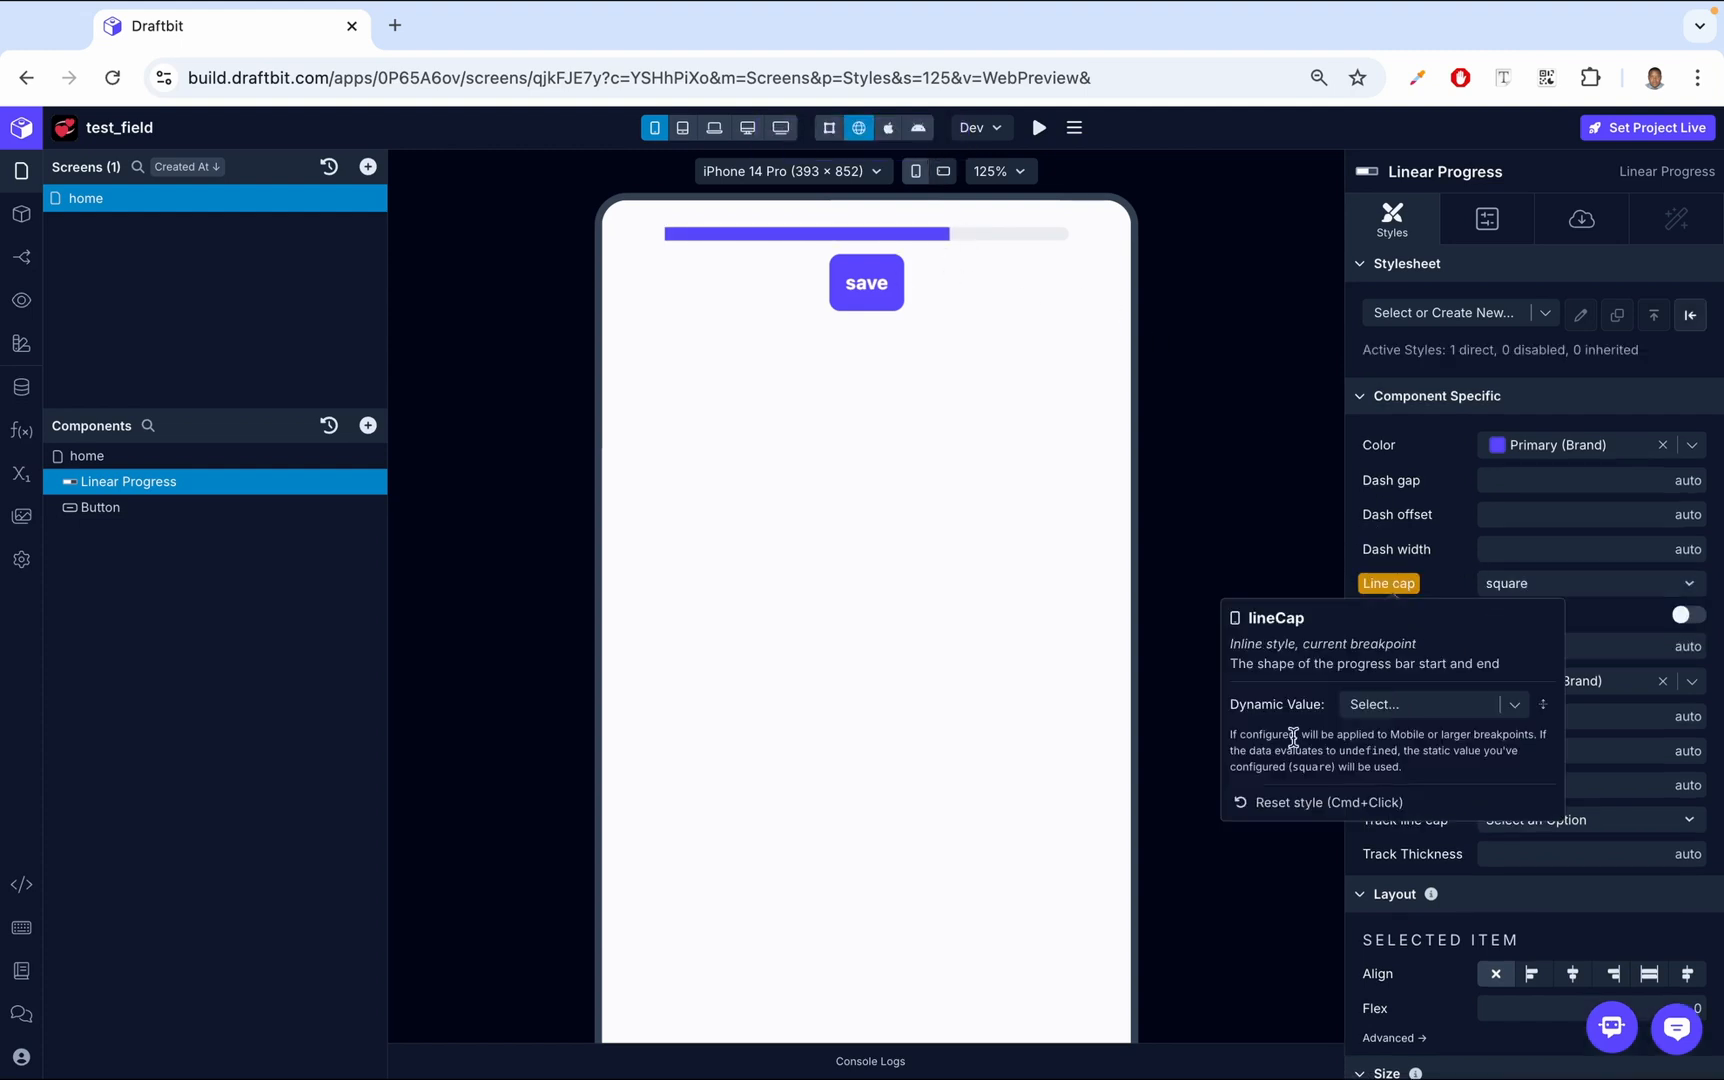
pyautogui.click(1310, 803)
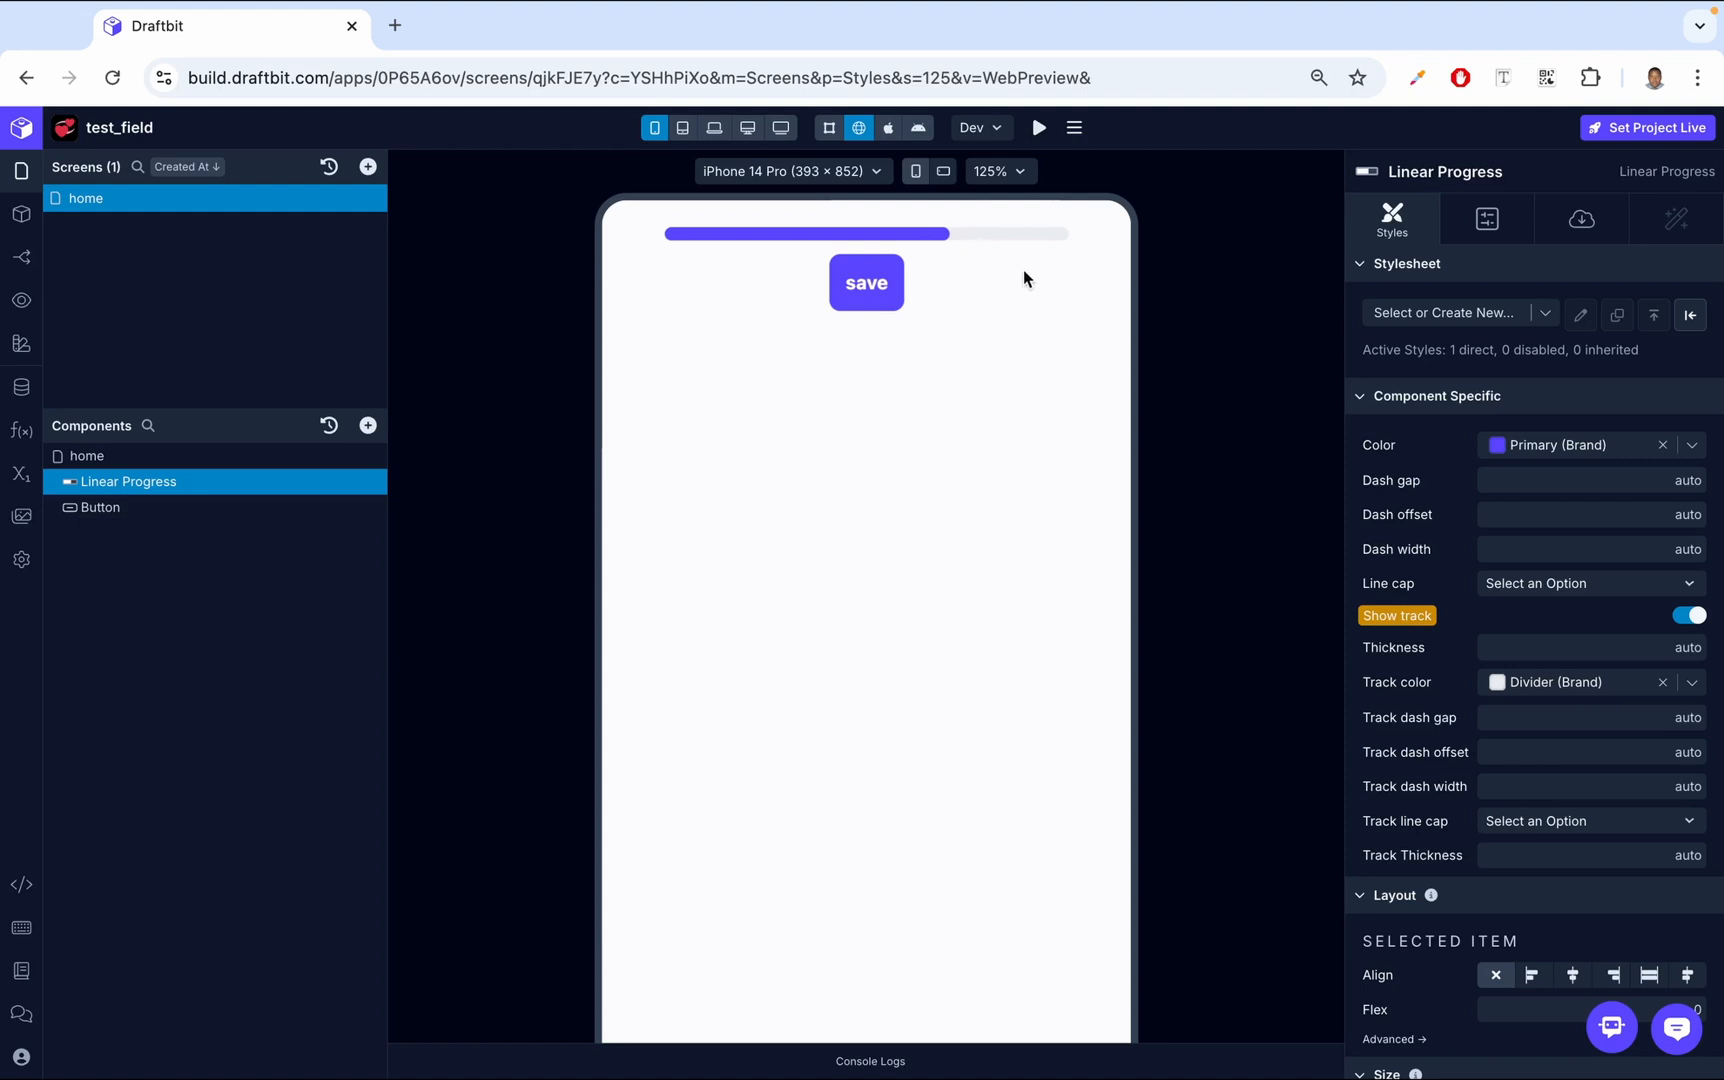
# Try hiding the progress bar's track and reset the show track style
pyautogui.click(1688, 615)
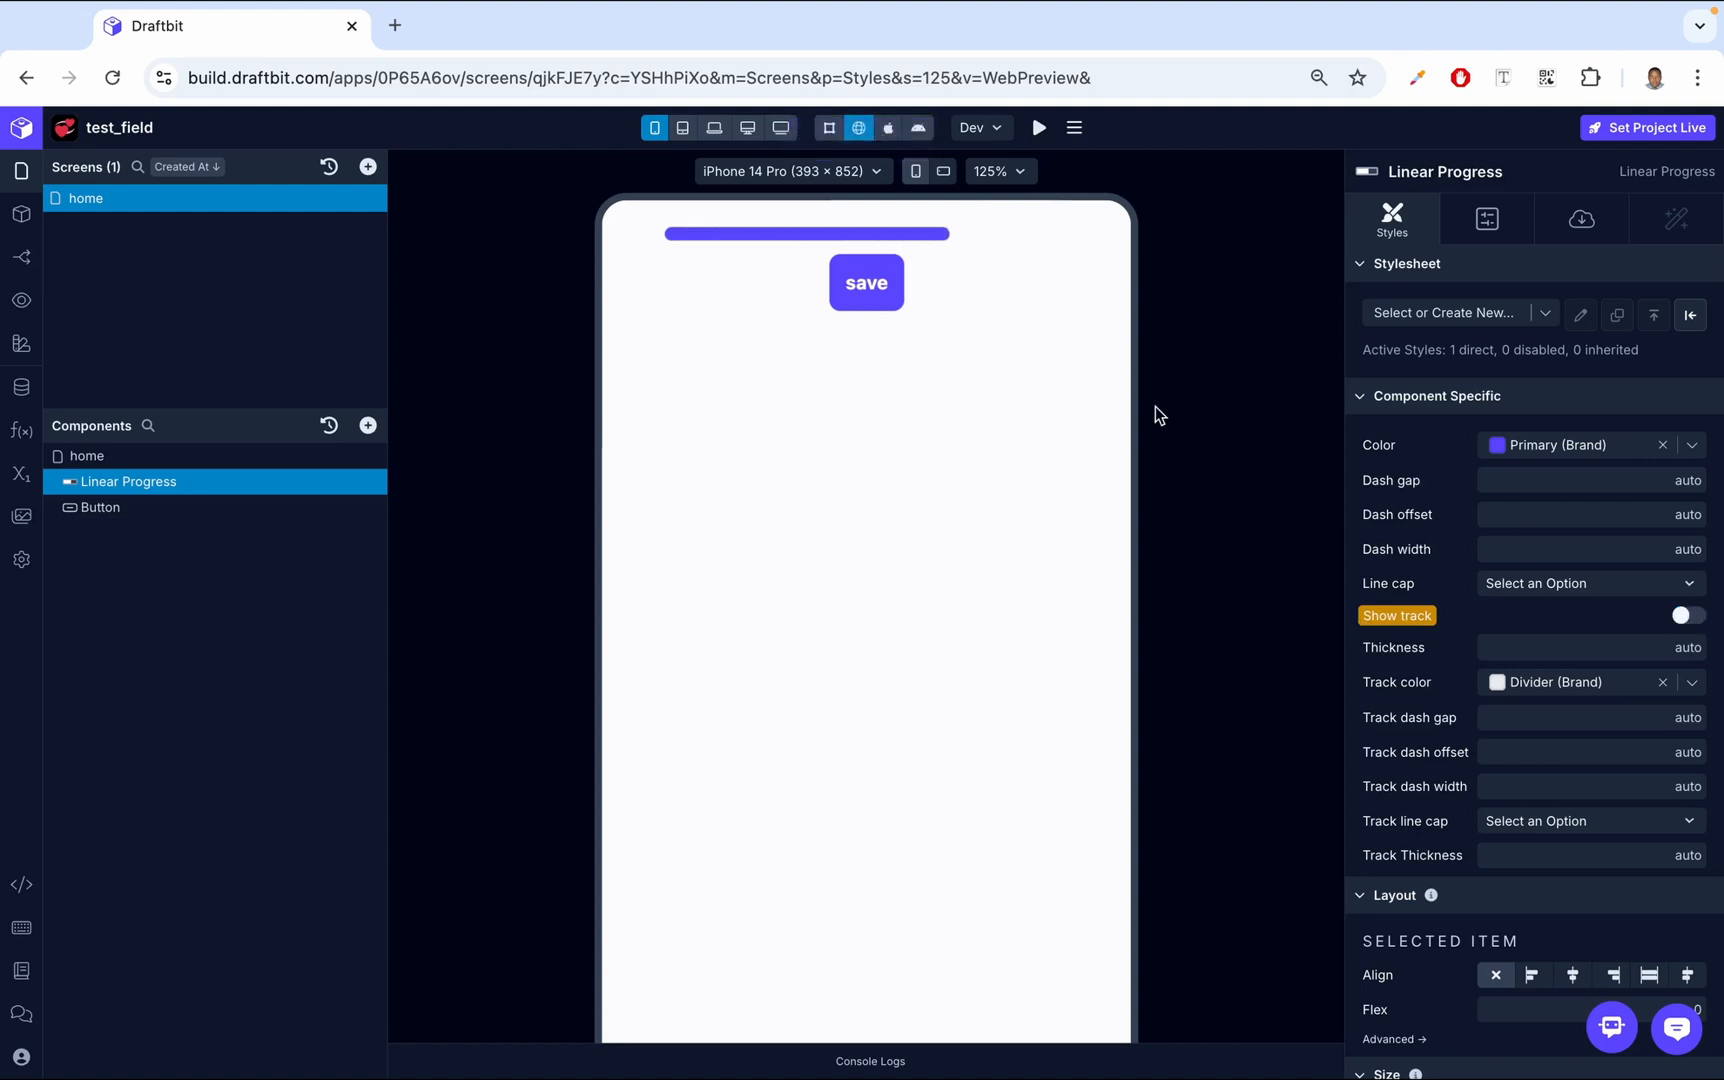
pyautogui.click(1407, 625)
pyautogui.click(1310, 834)
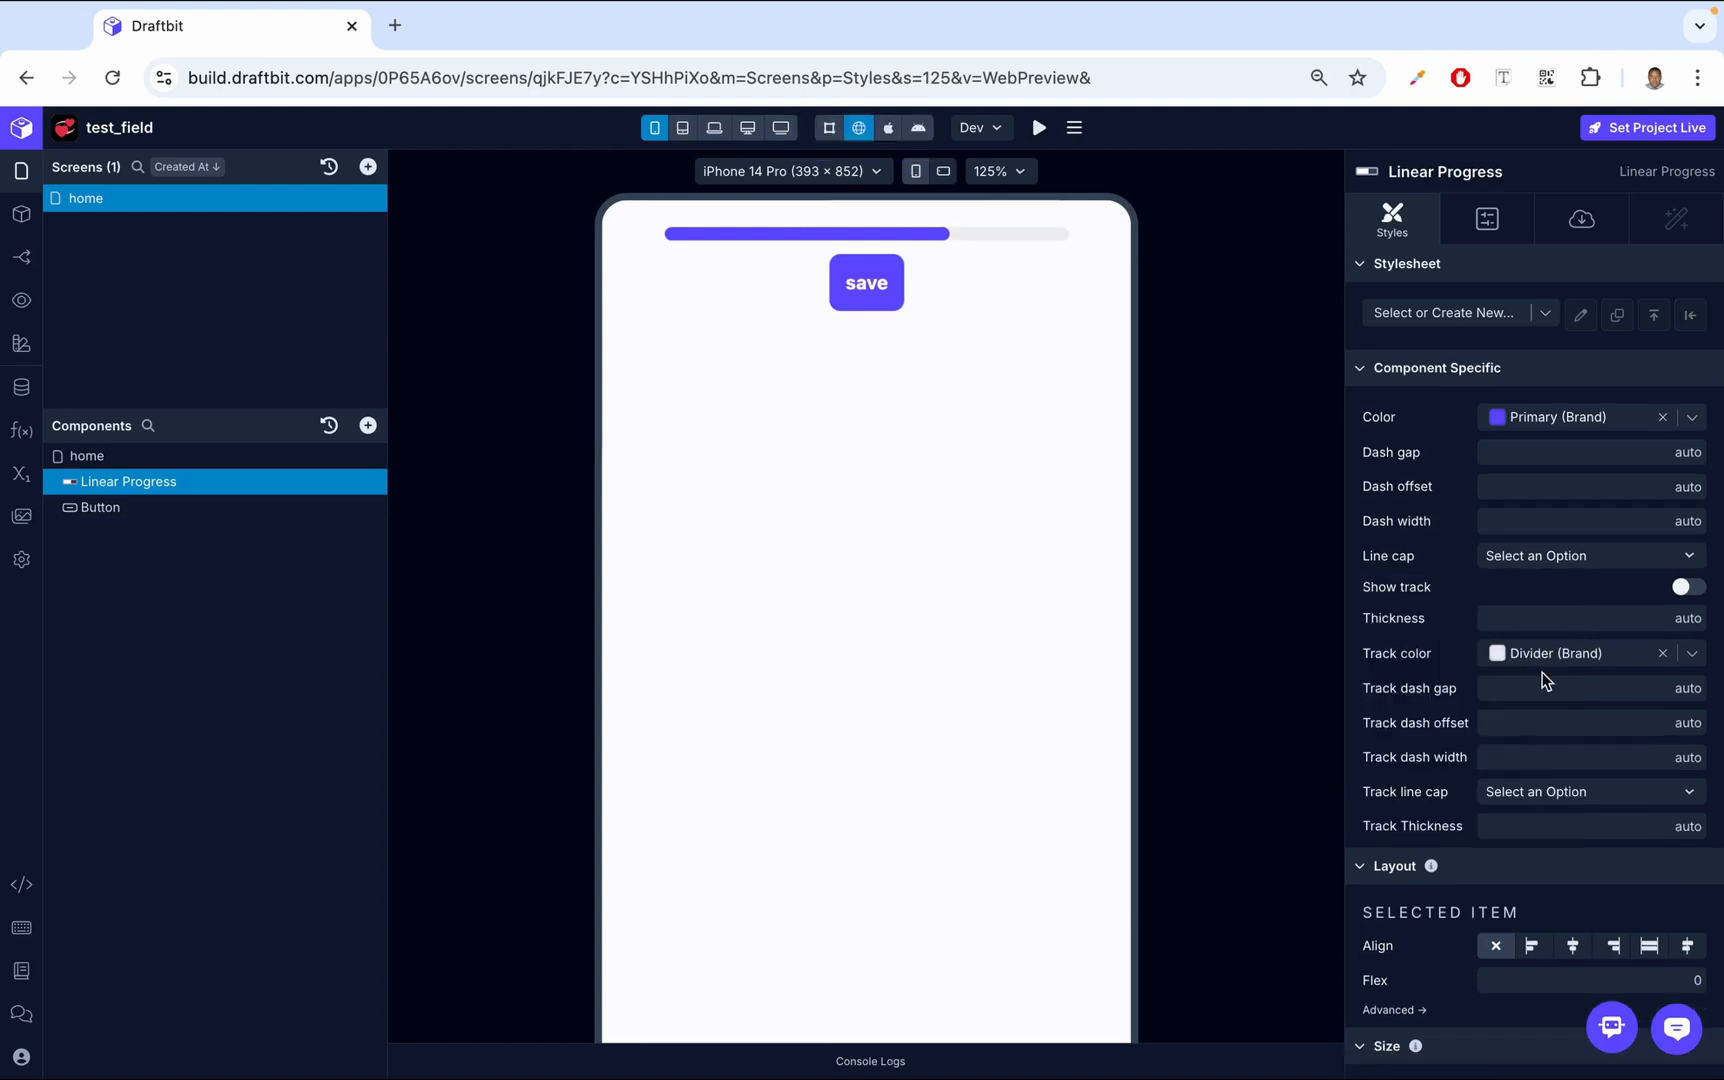
pyautogui.click(1590, 656)
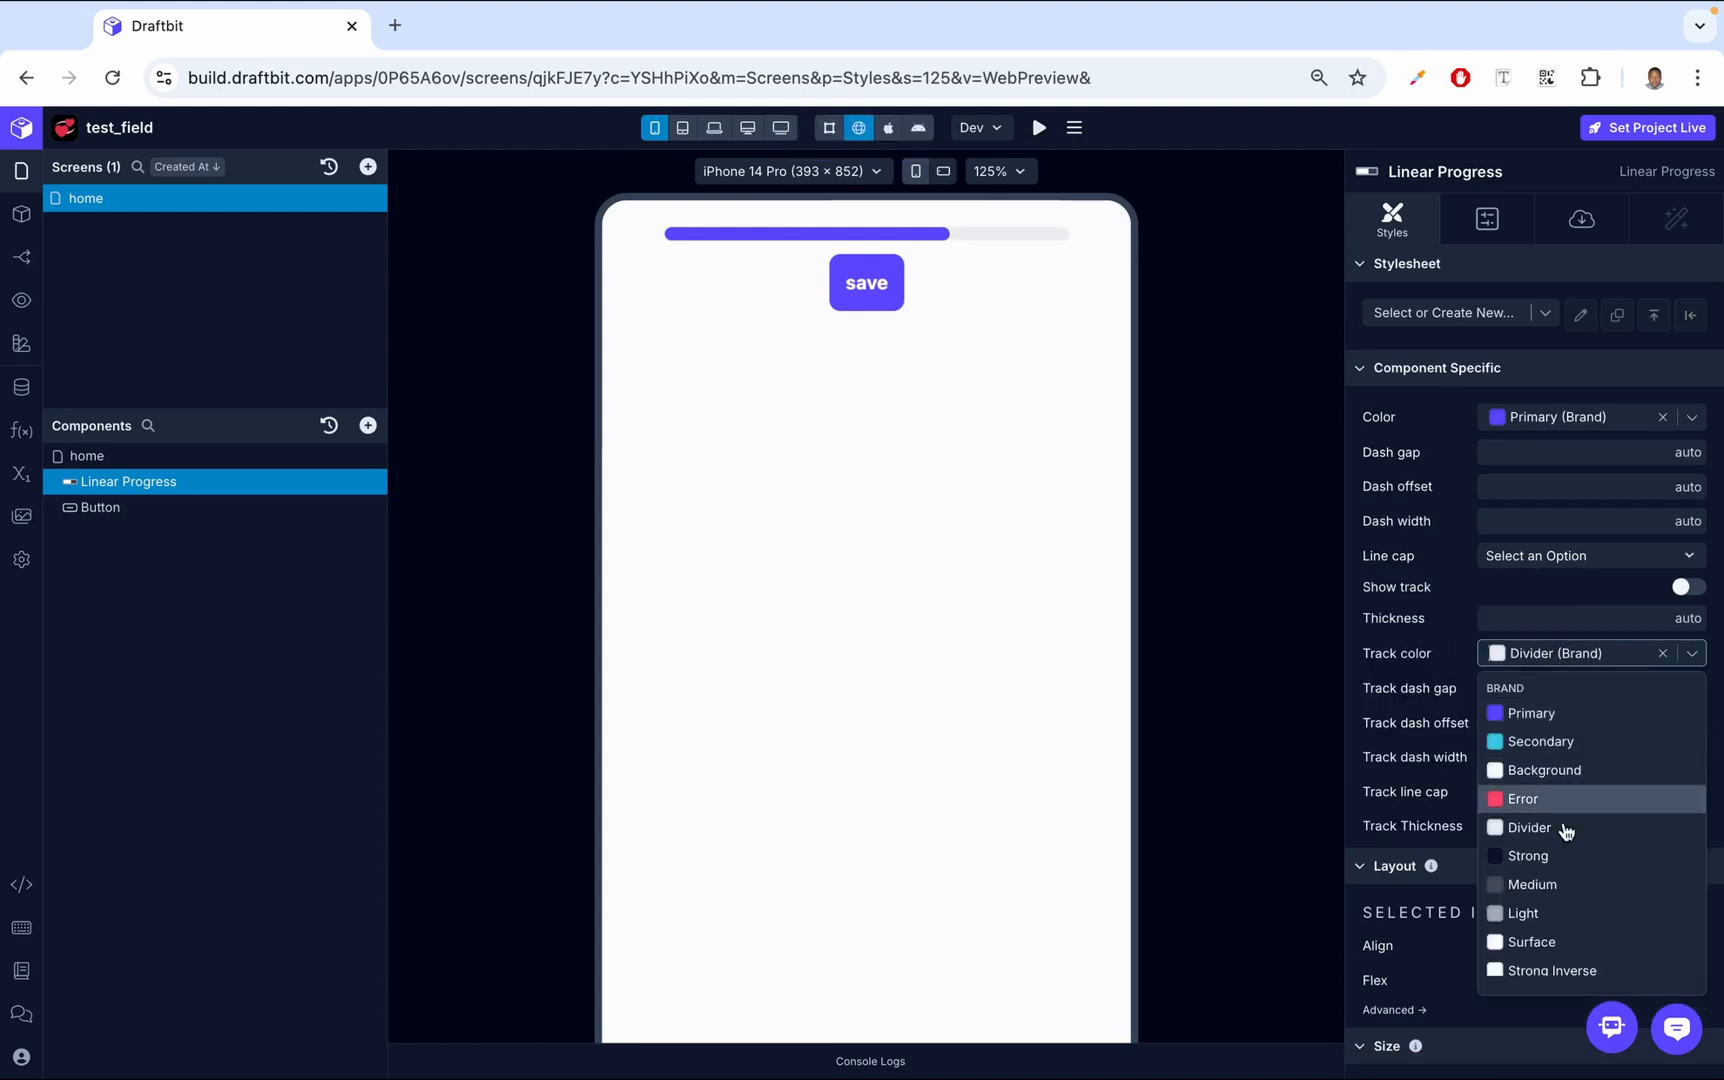
pyautogui.click(1476, 650)
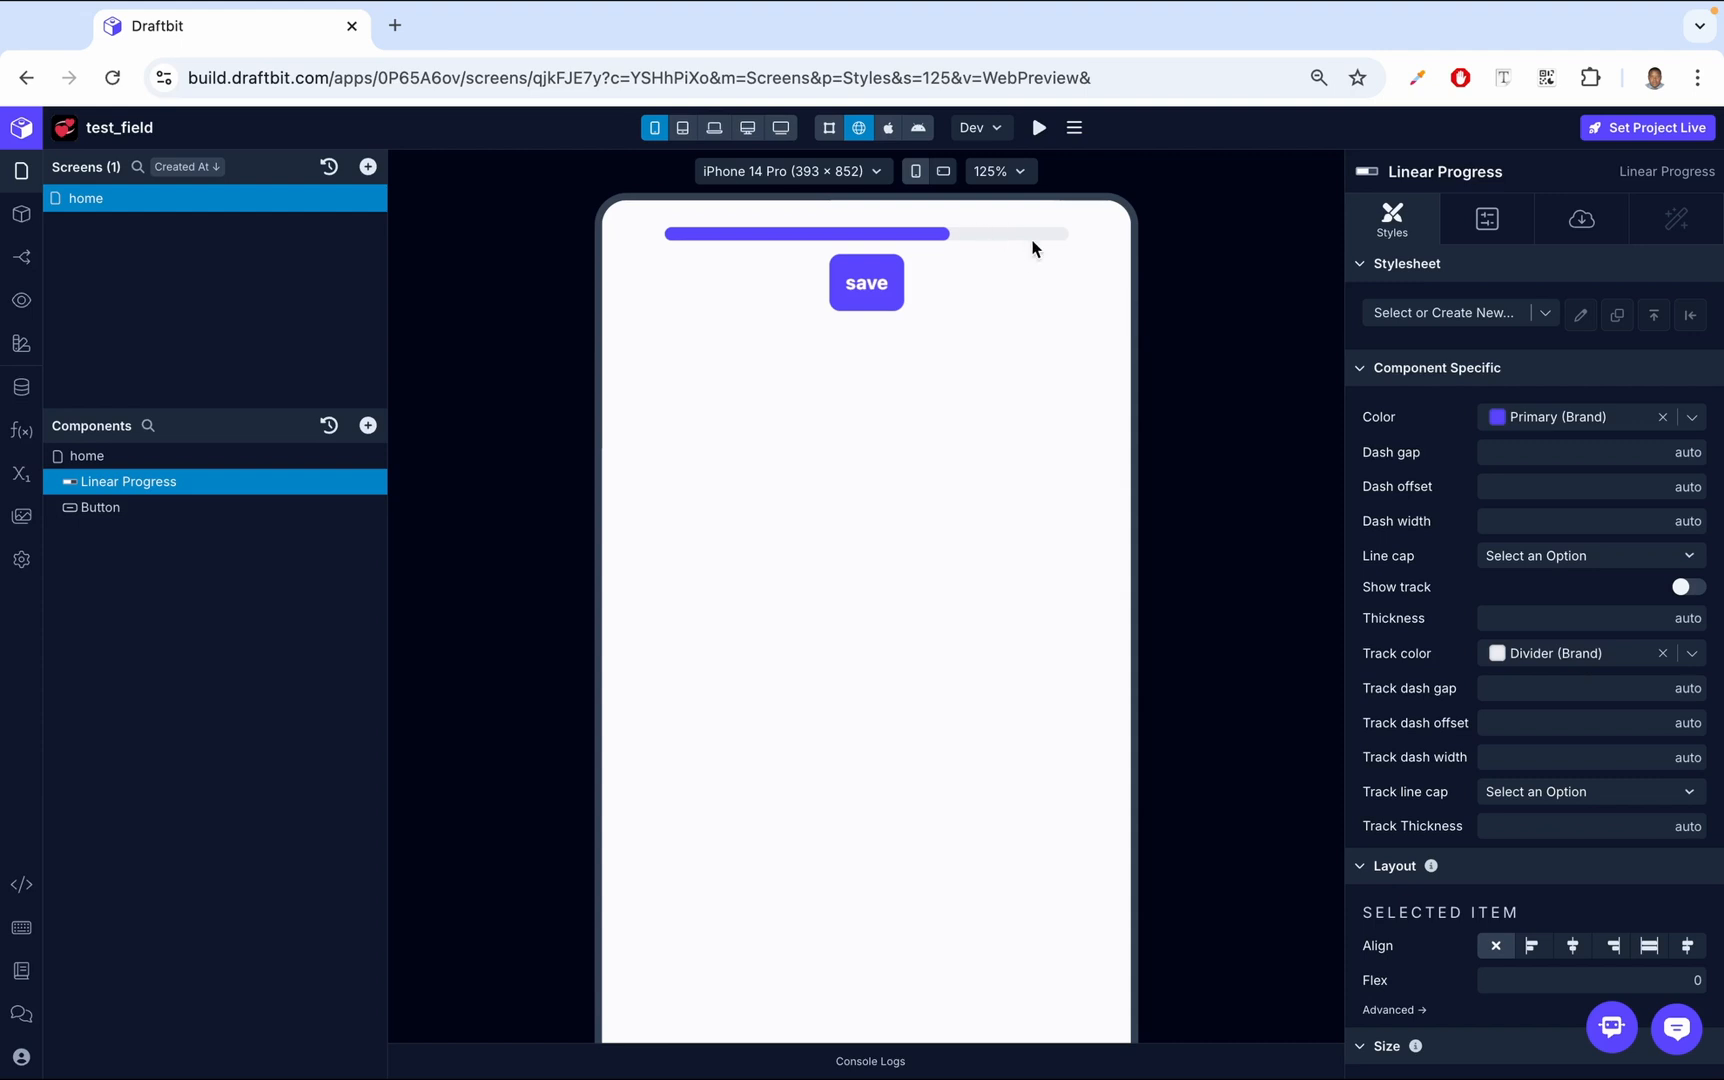
pyautogui.scroll(-1, 1400, 640)
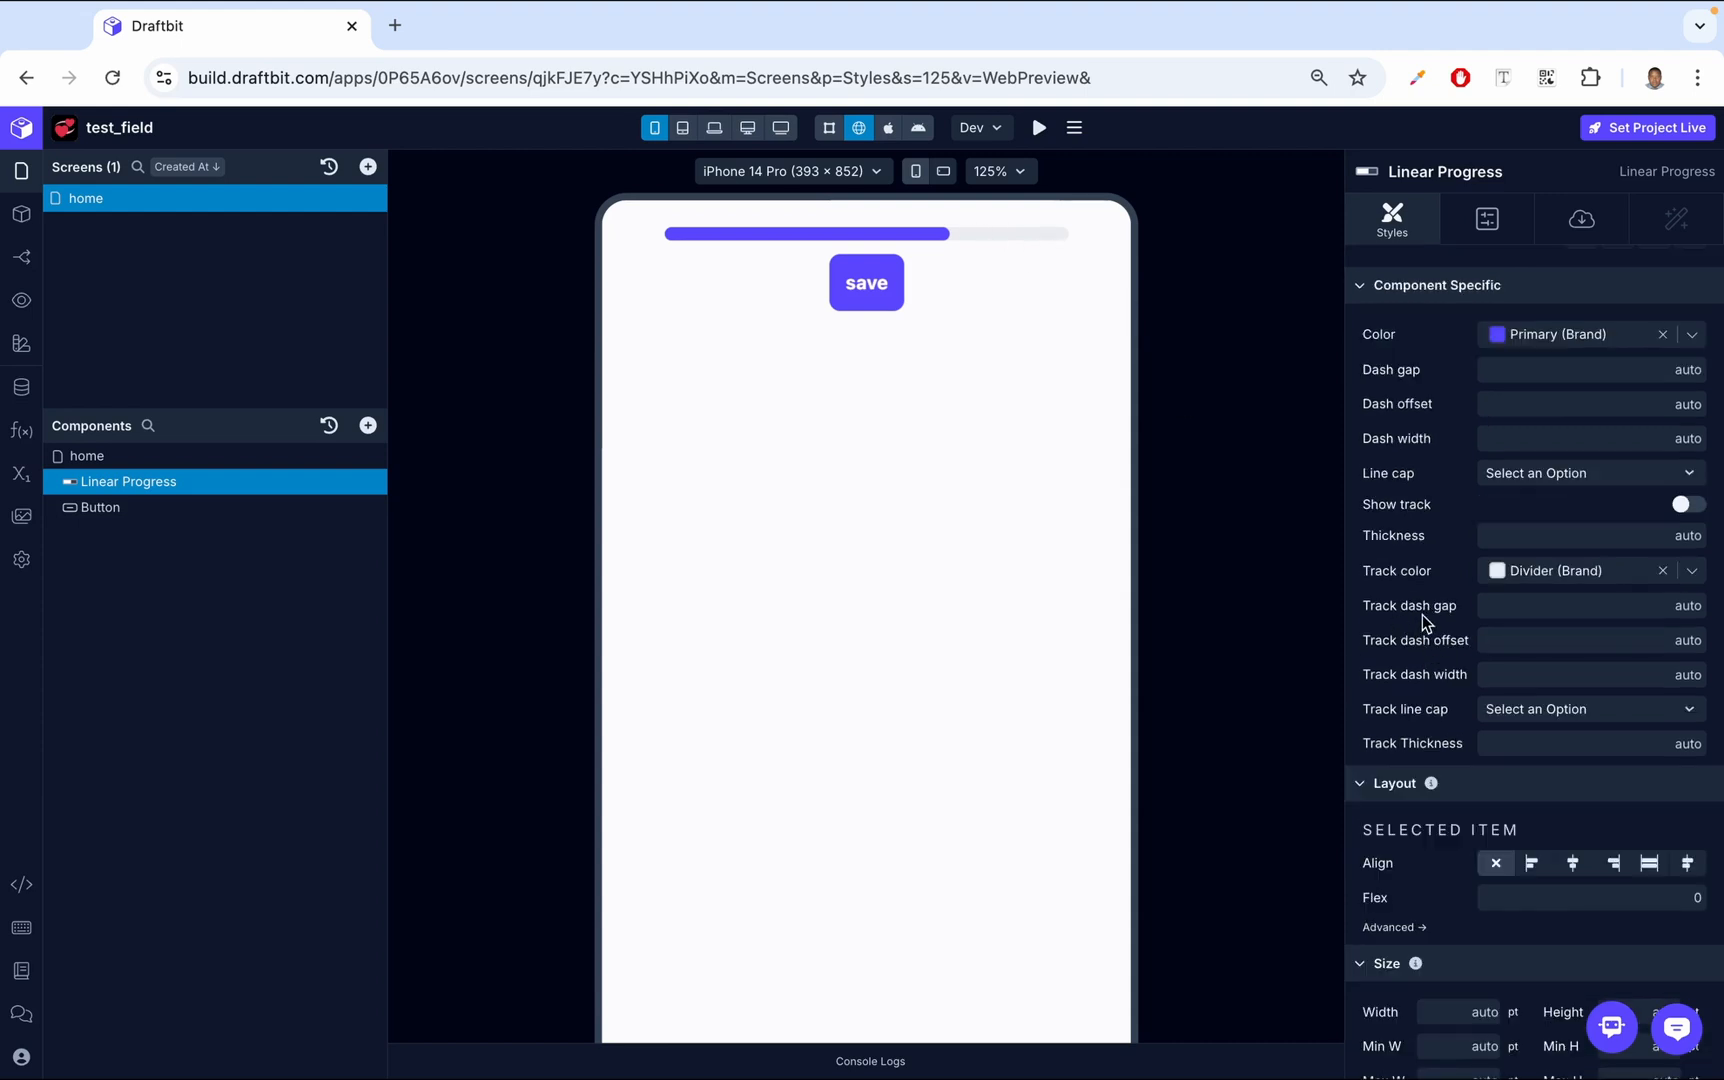
pyautogui.scroll(1, 1422, 614)
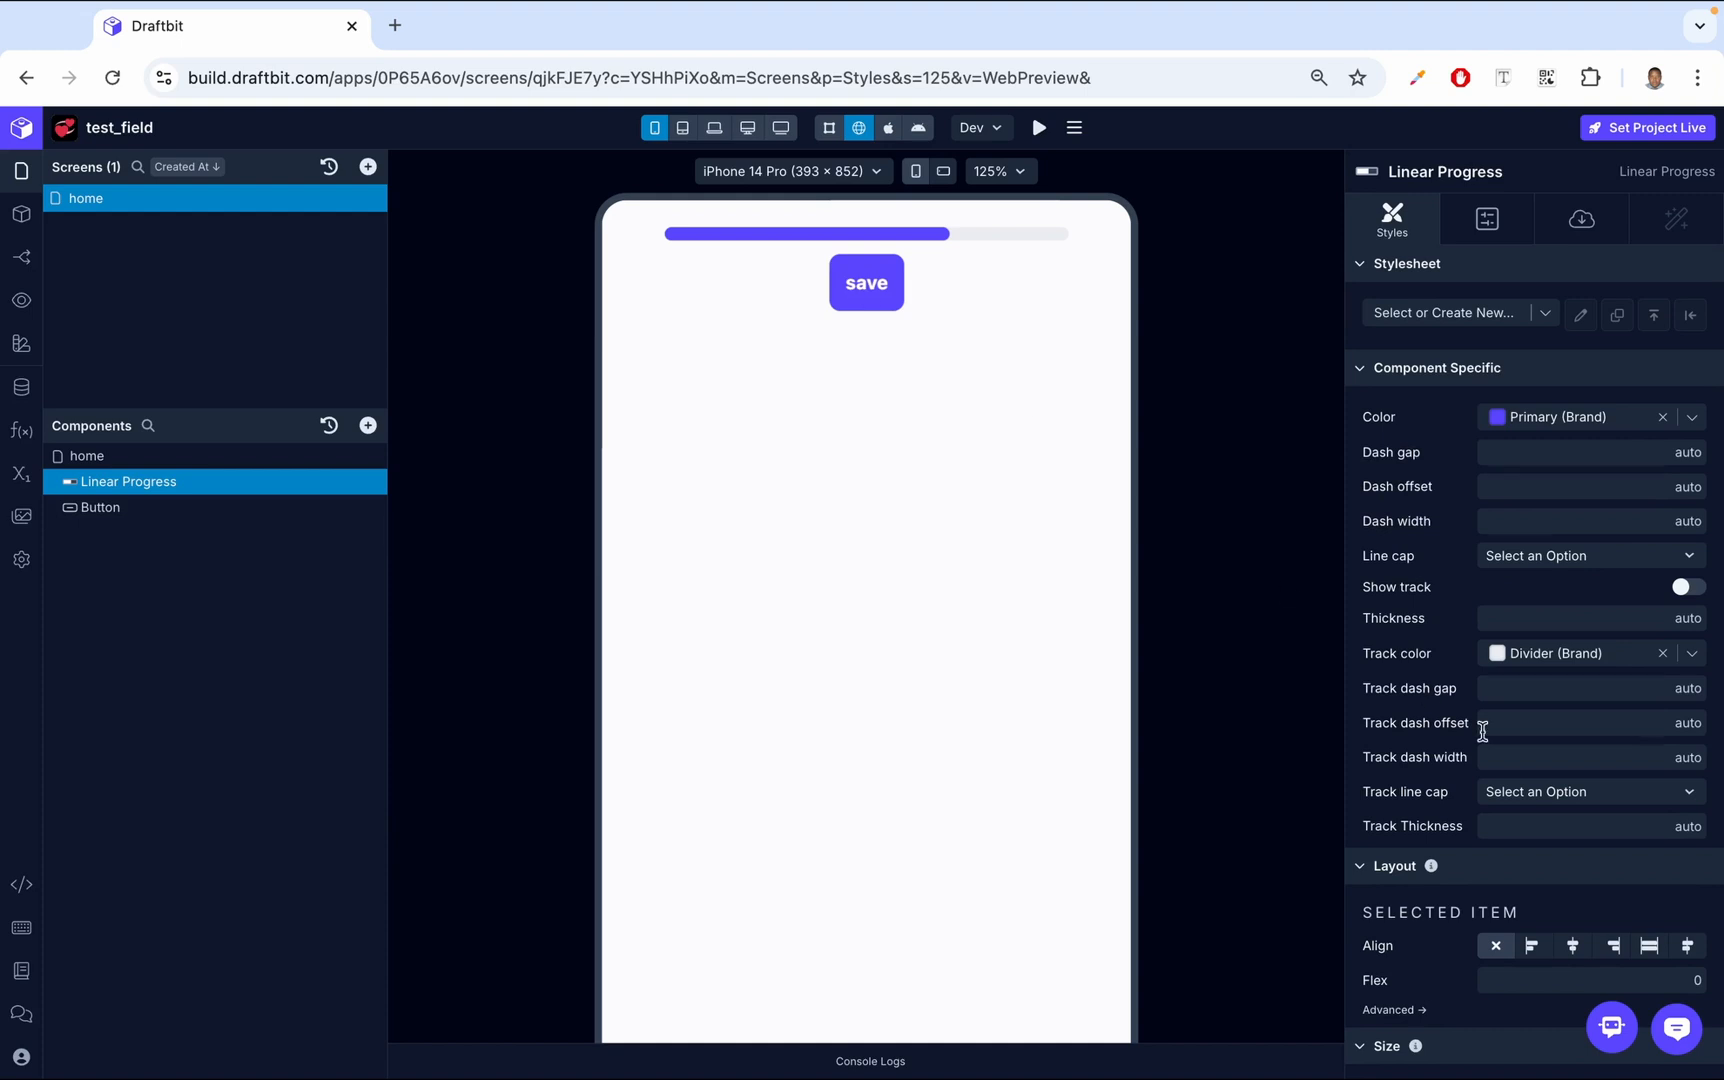
# Try a track dash width of 20 on the Linear Progress component and reset that style
pyautogui.scroll(-1, 1482, 731)
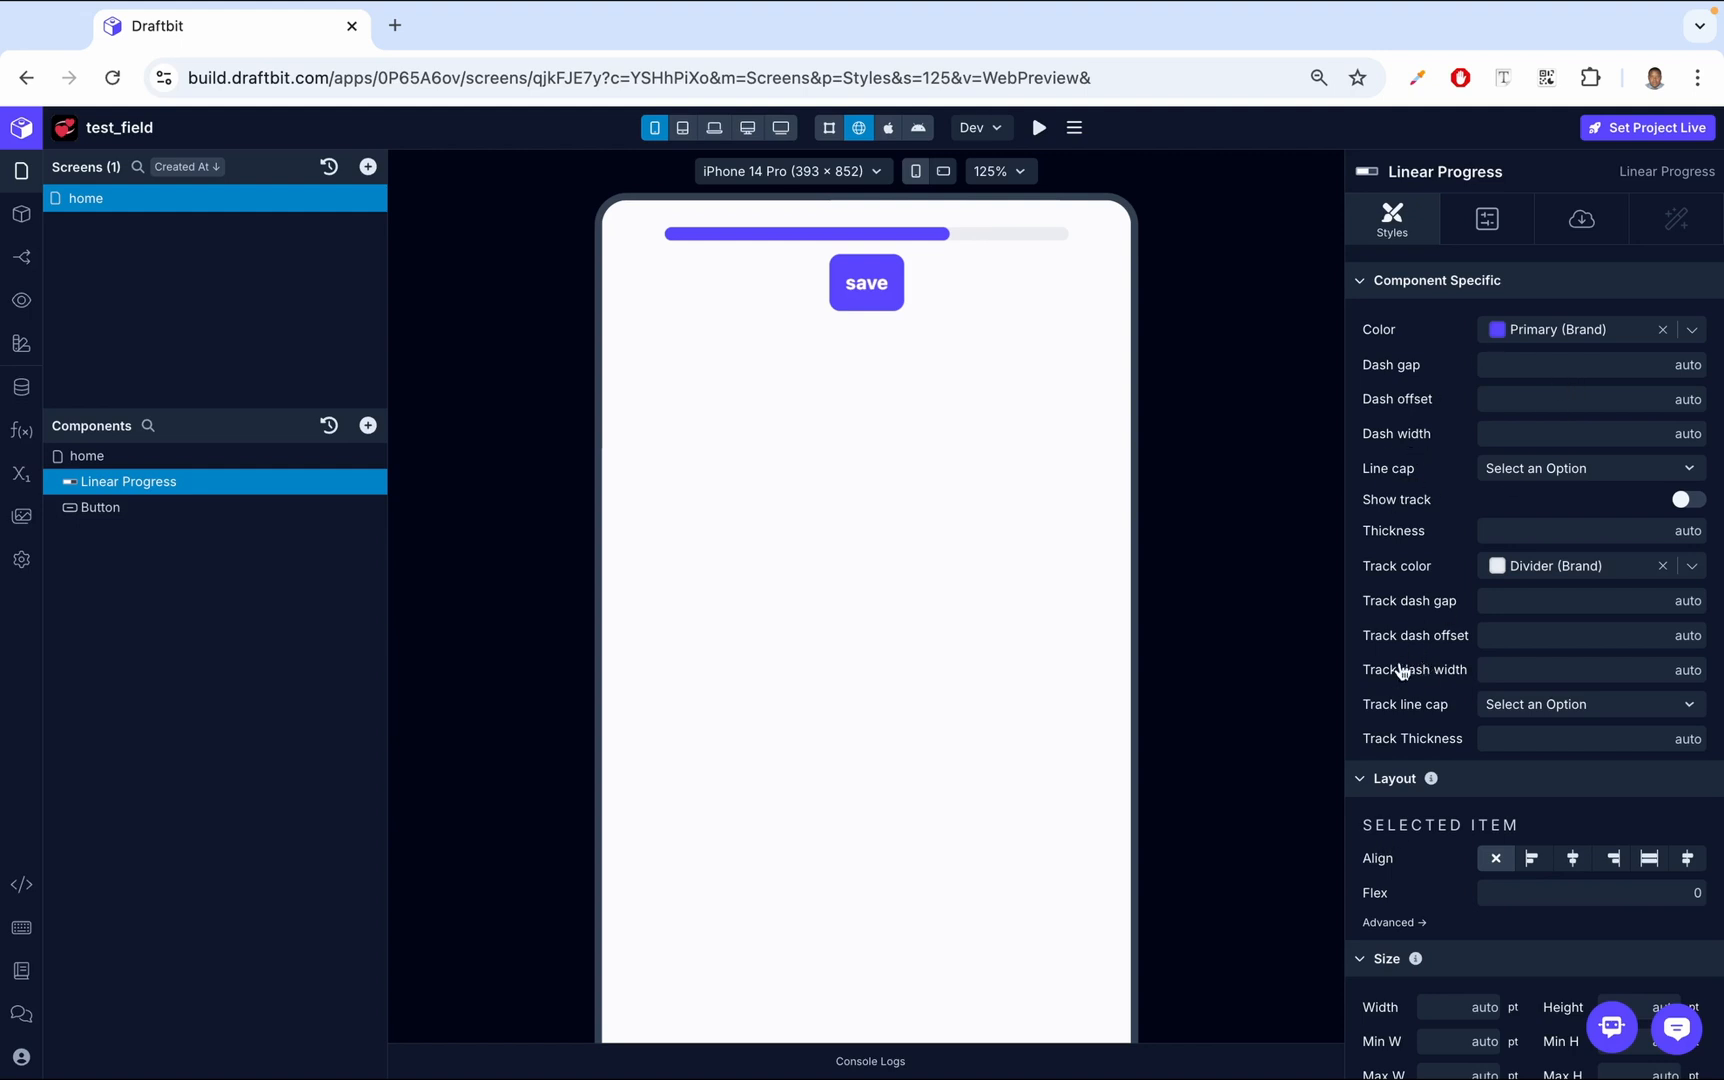
pyautogui.click(1524, 669)
pyautogui.write('2')
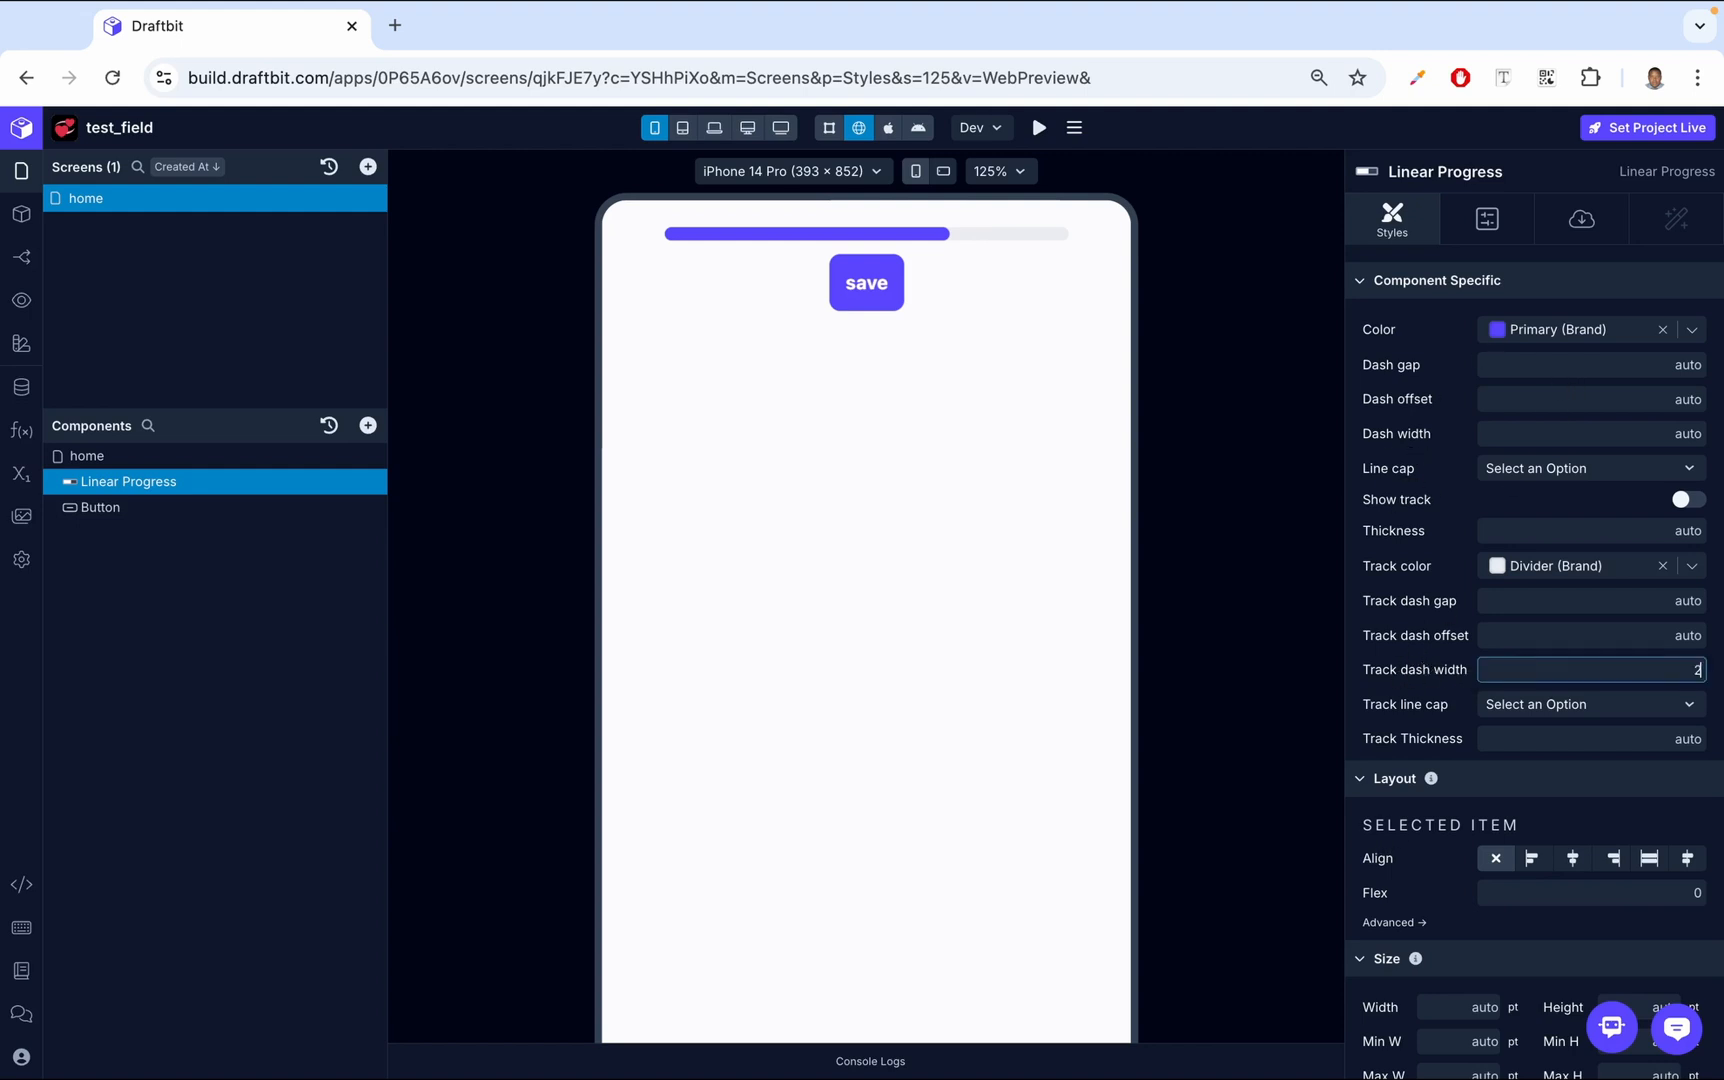
pyautogui.write('0')
pyautogui.click(1468, 662)
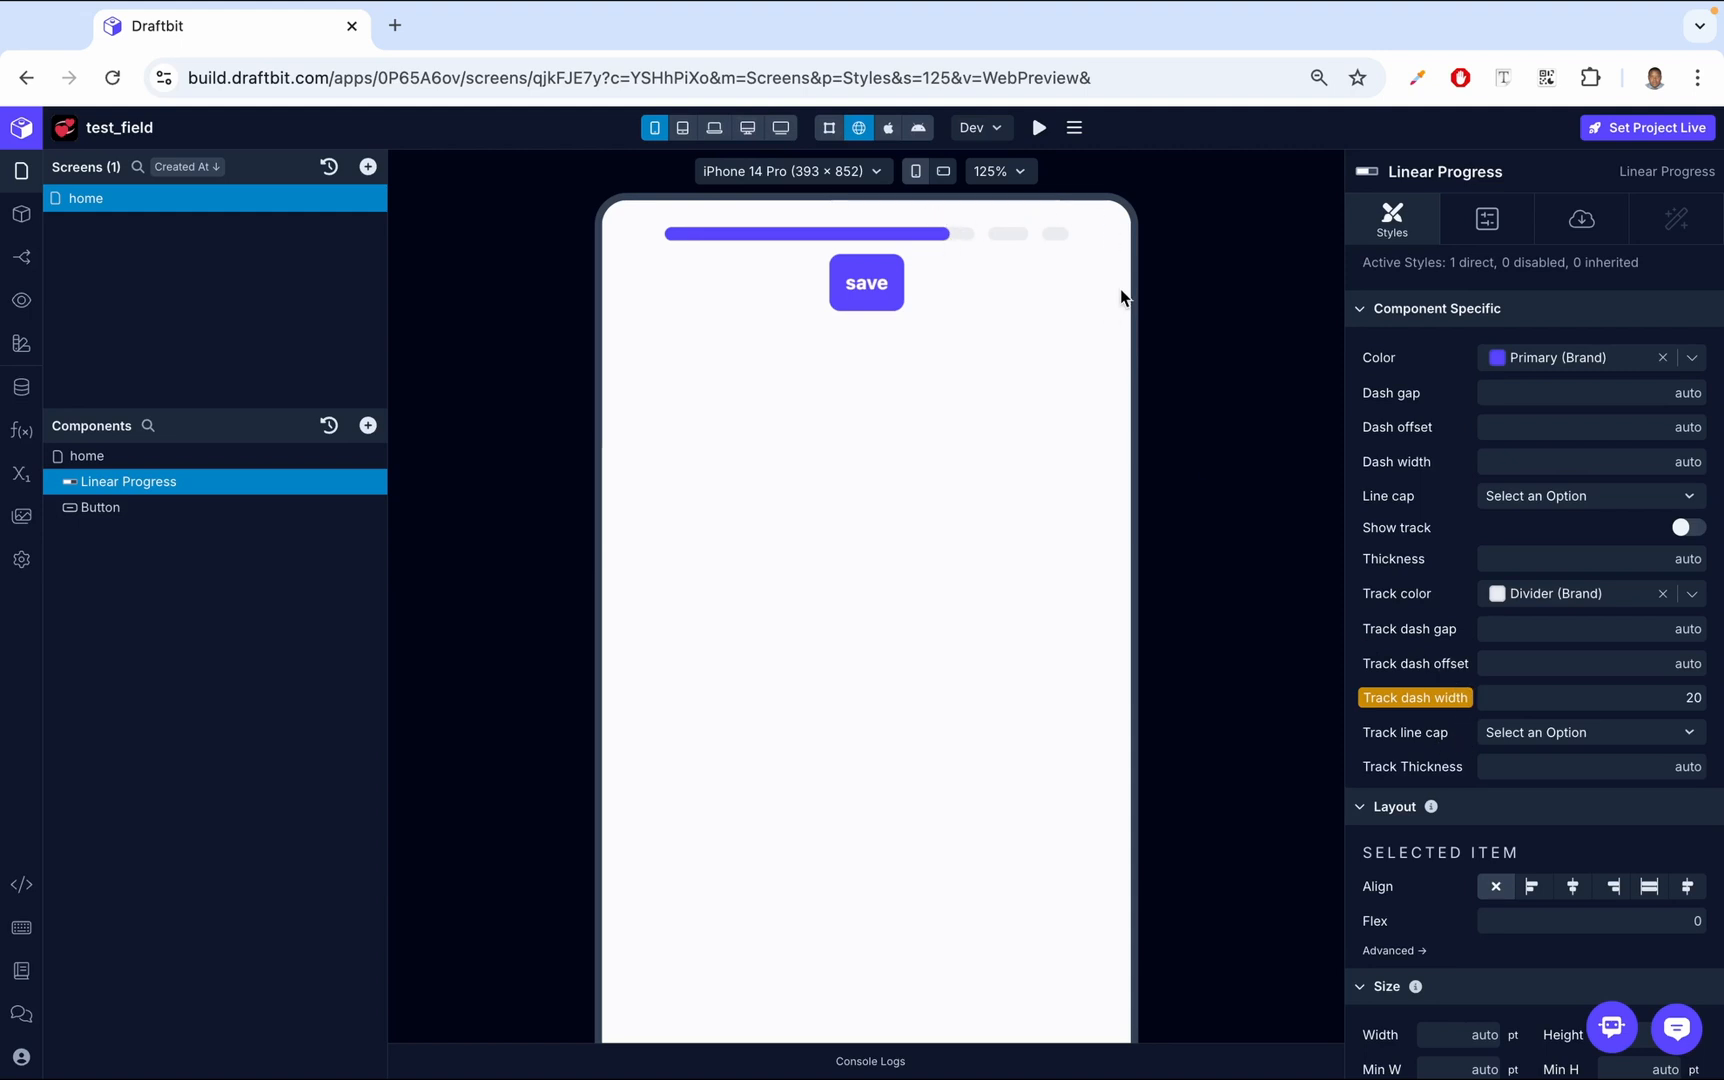
pyautogui.click(1416, 700)
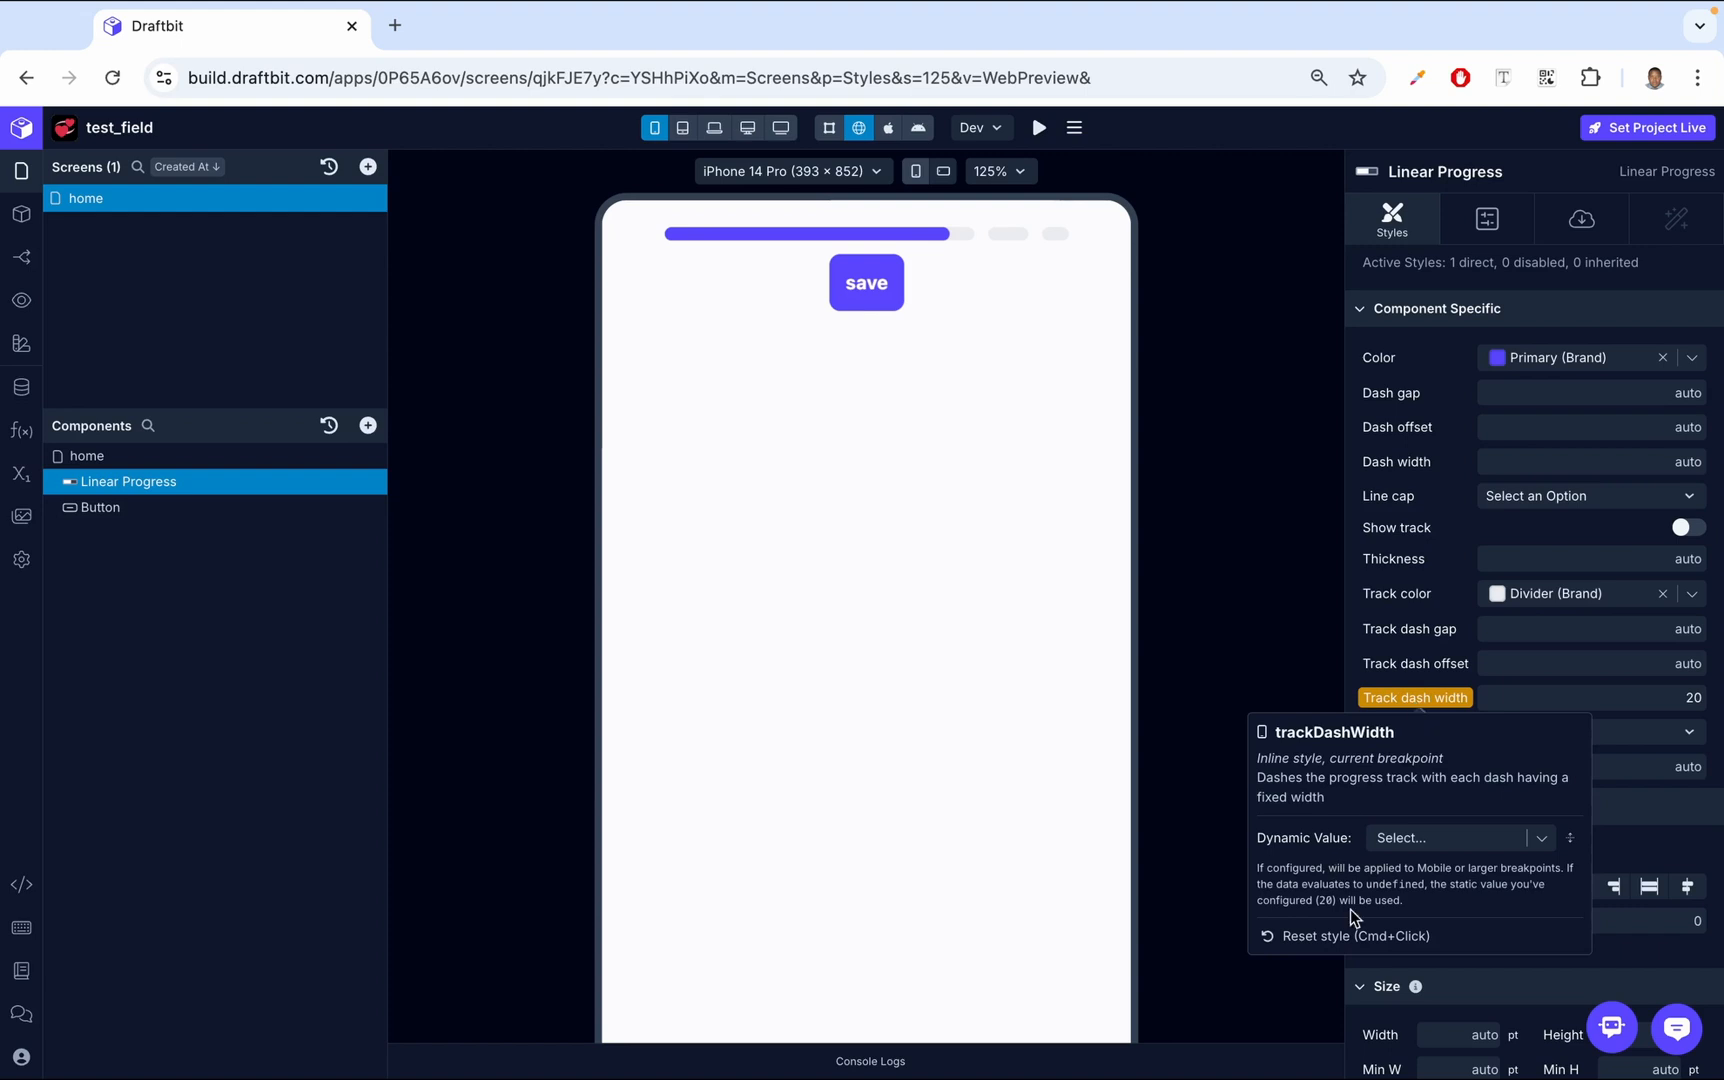
pyautogui.click(1350, 936)
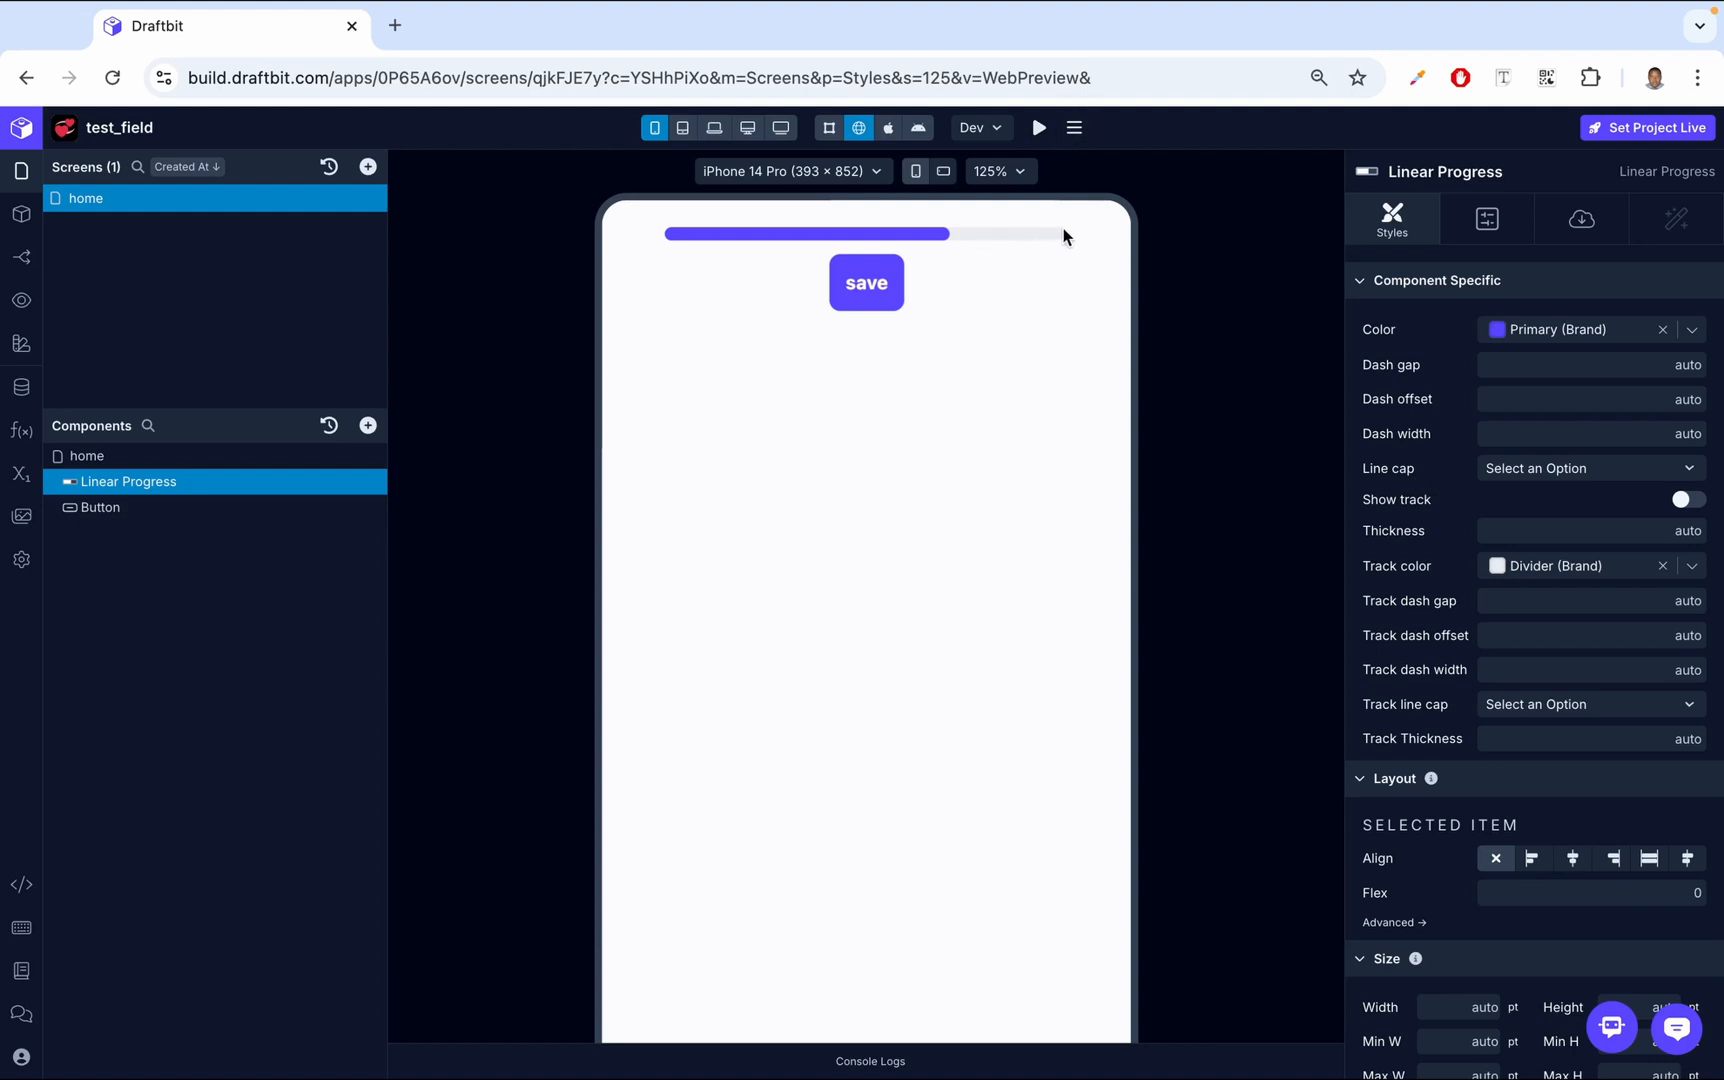
# Set the Linear Progress component's track line cap to square and its track thickness to 40
pyautogui.click(1540, 708)
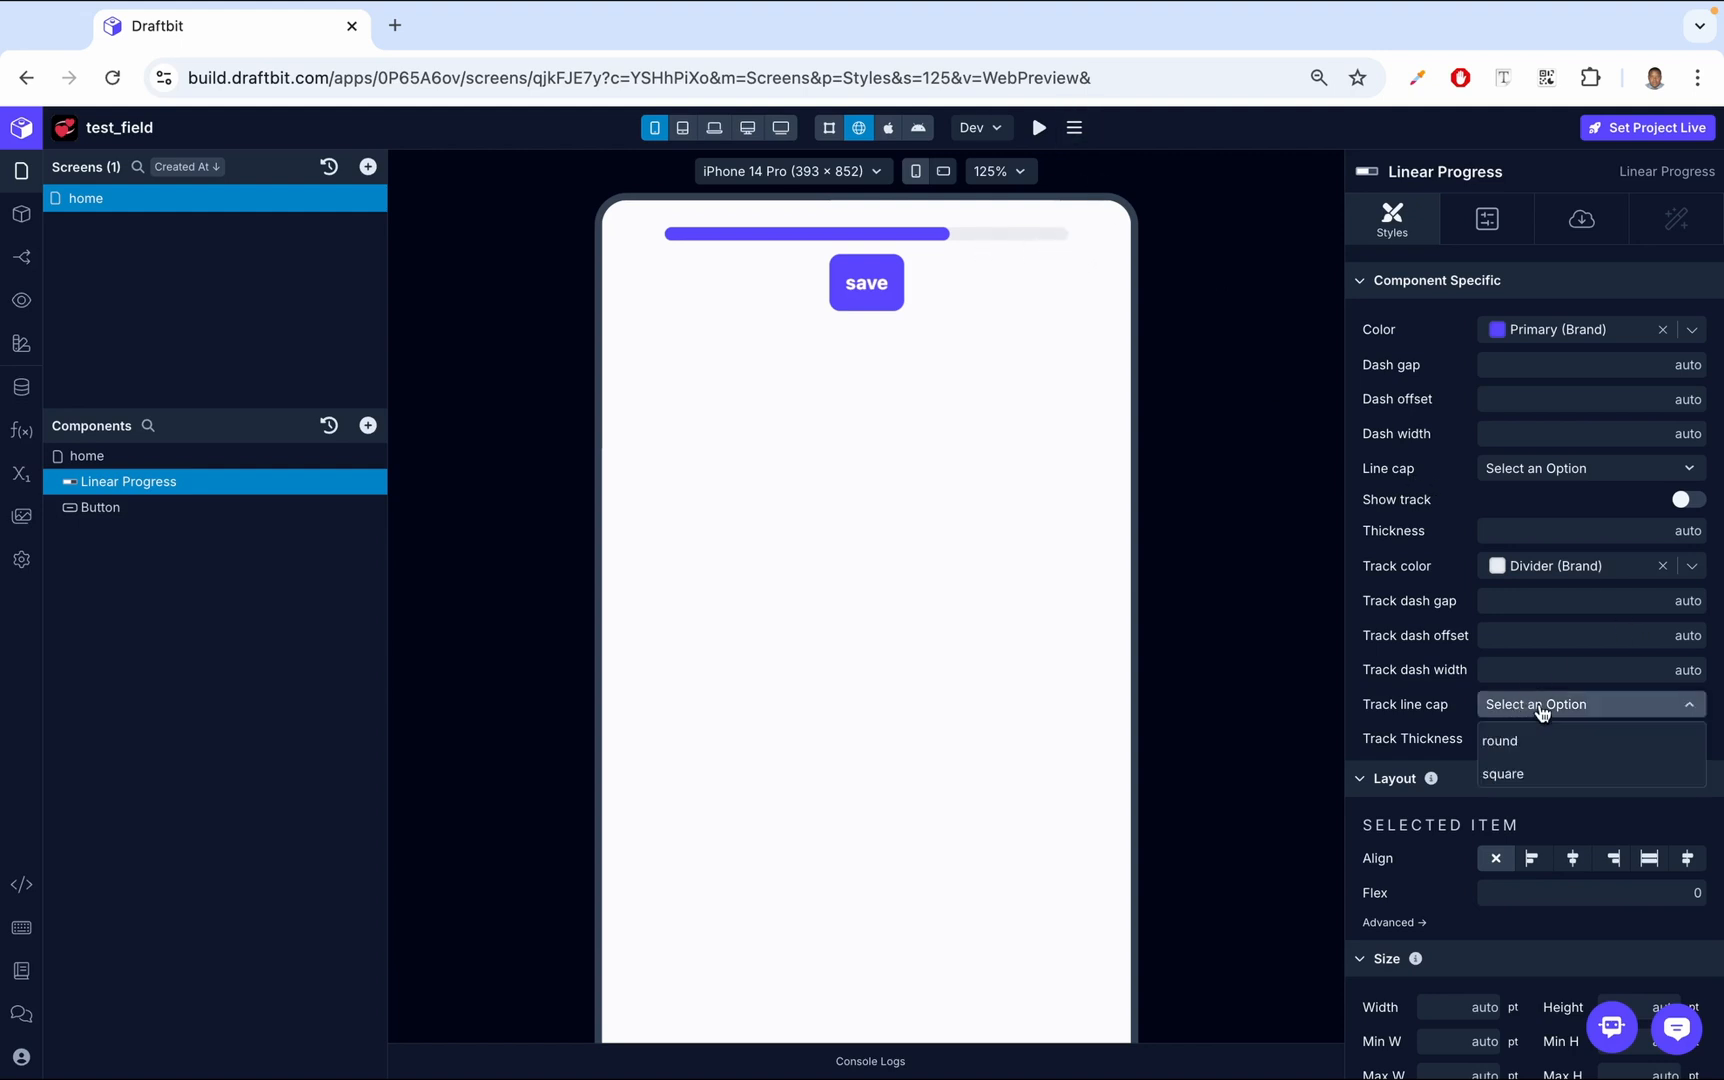
pyautogui.click(1516, 783)
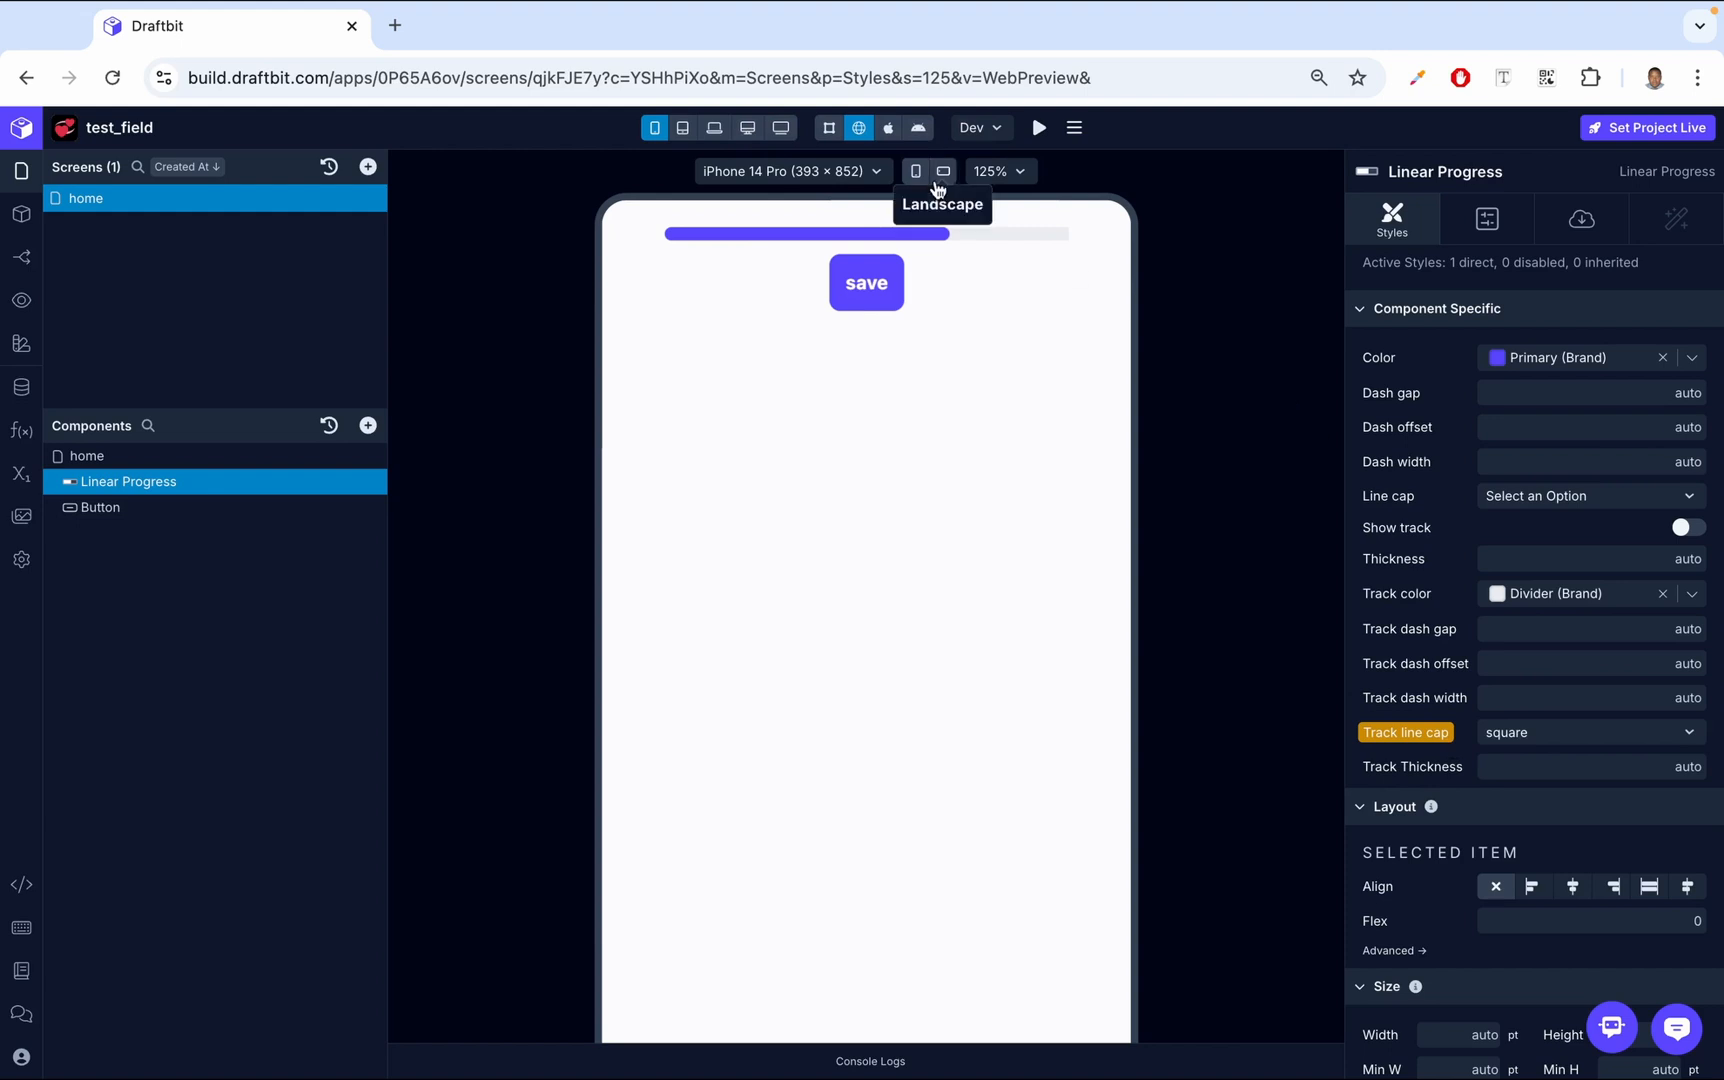
pyautogui.click(1531, 765)
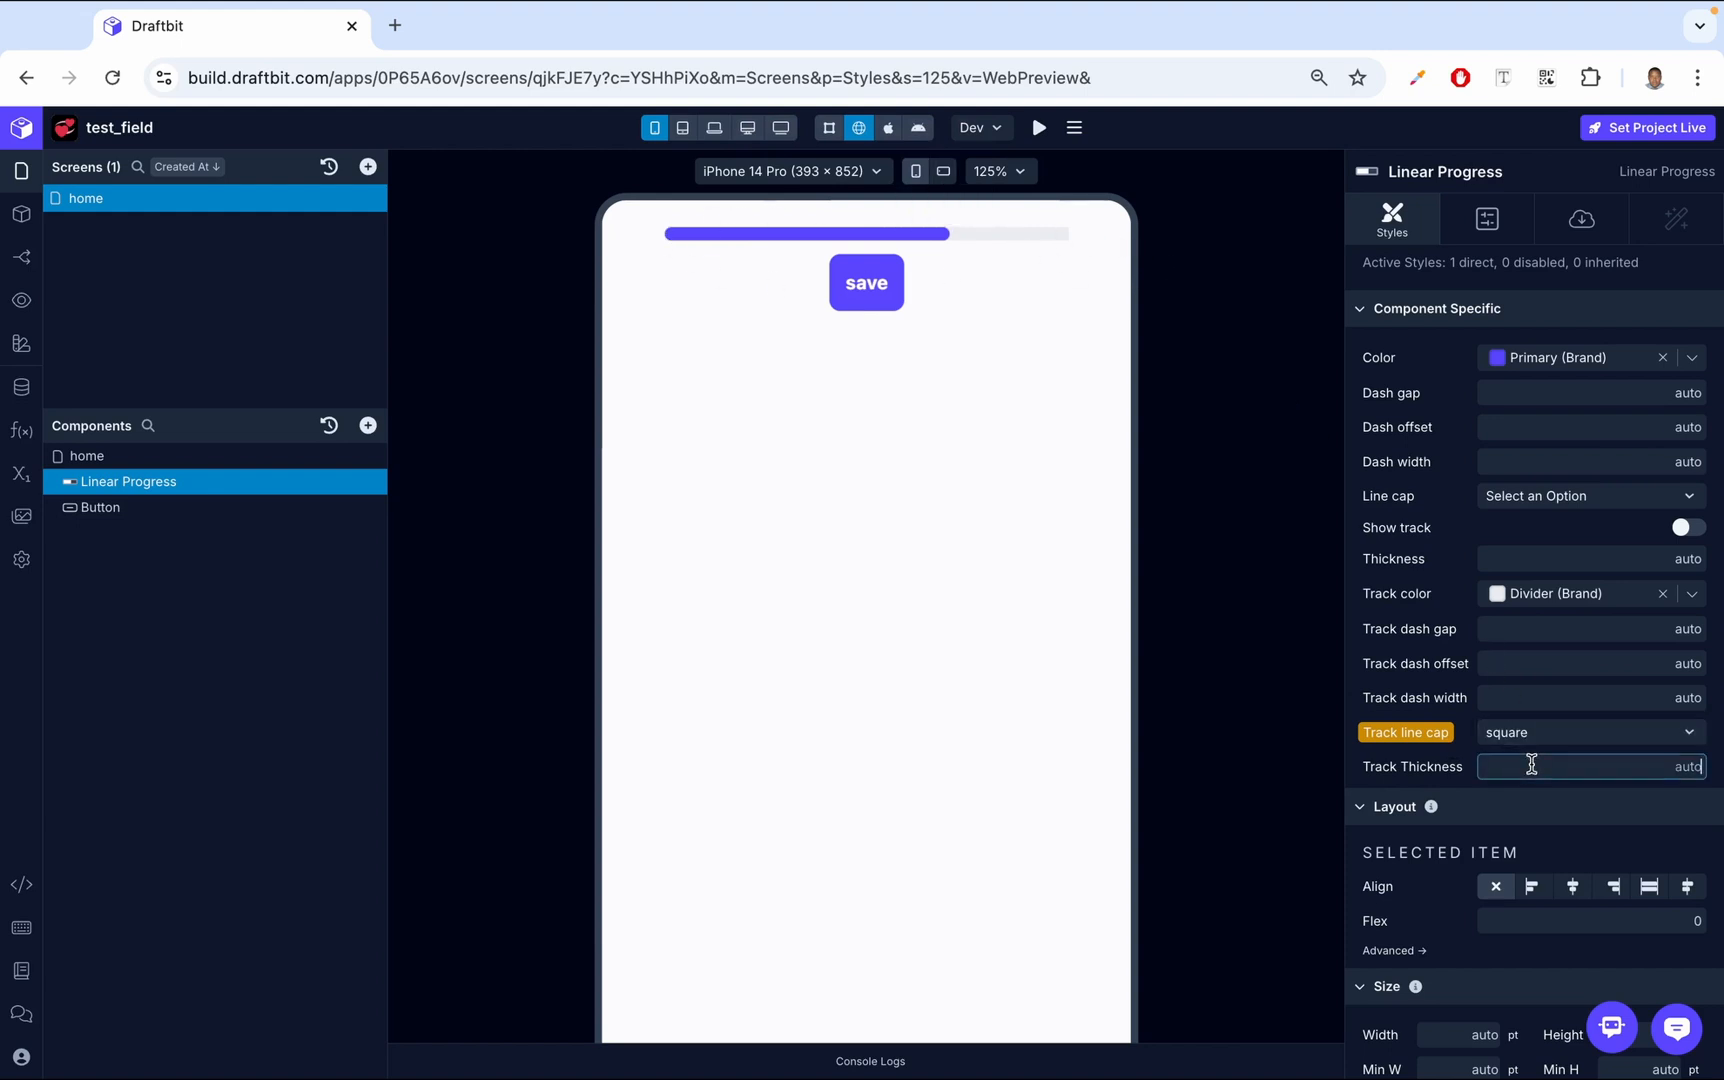
pyautogui.write('40')
pyautogui.click(1716, 768)
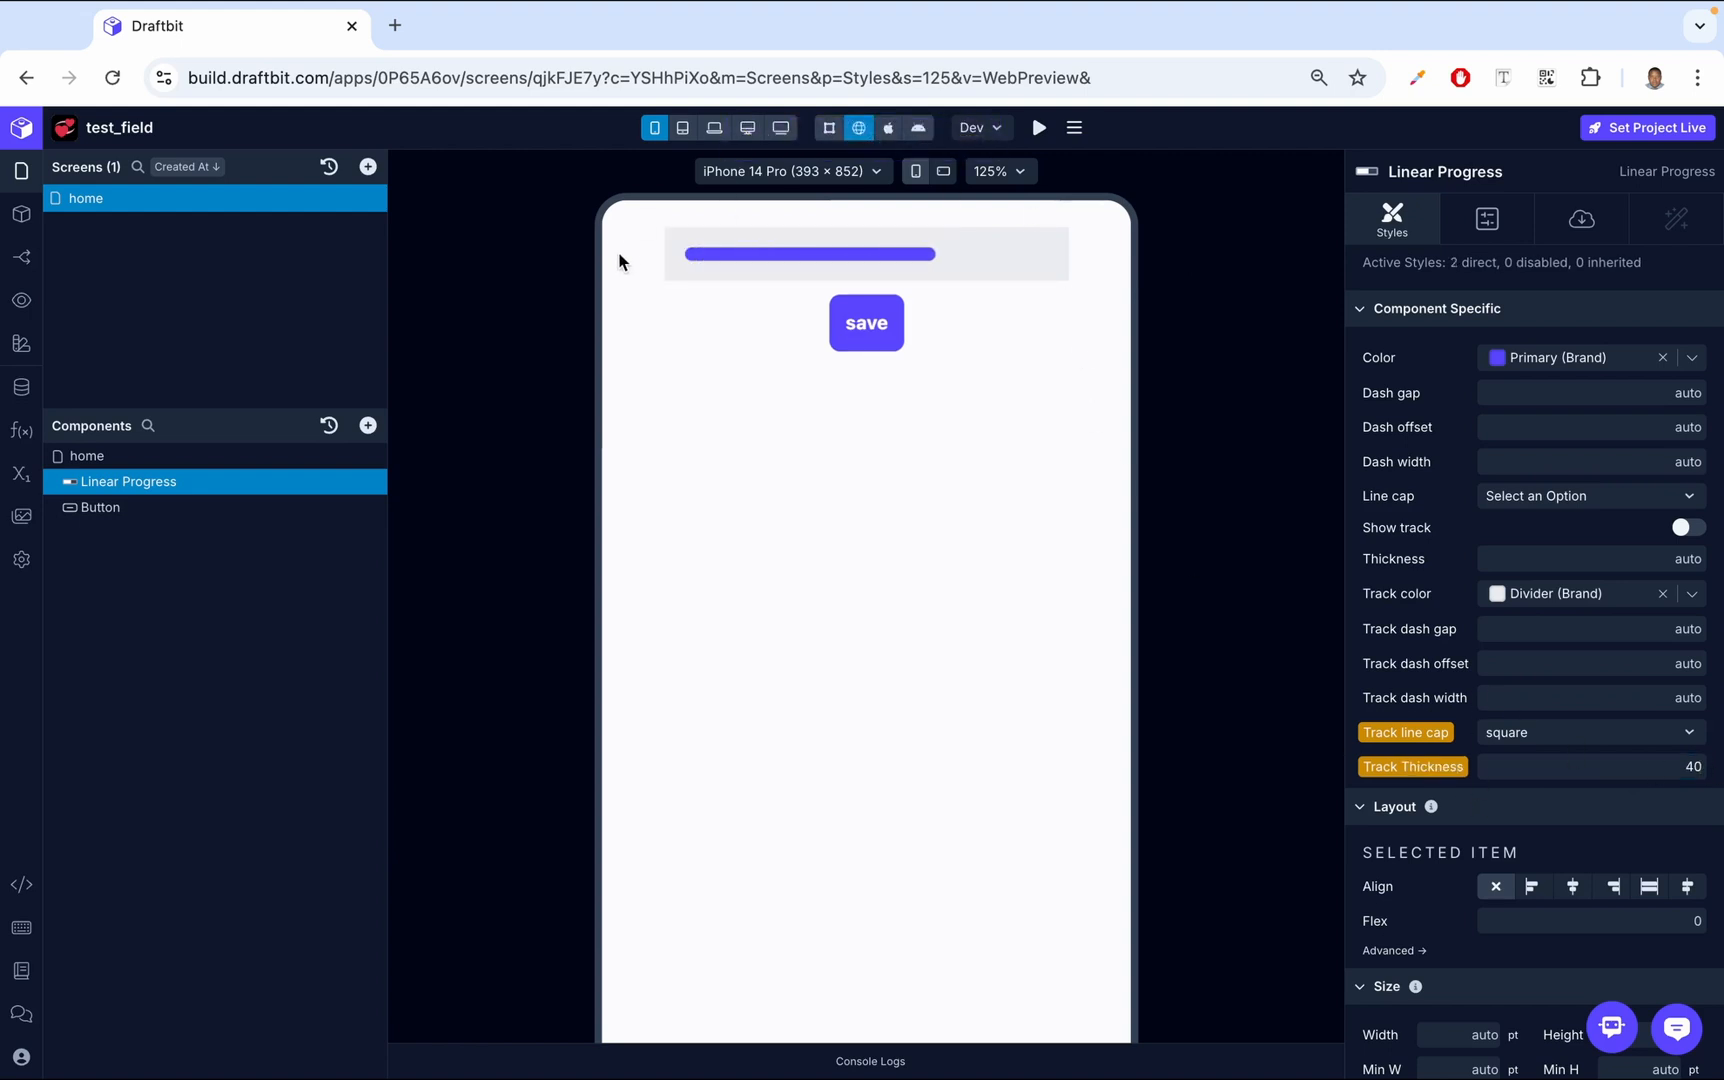
# Set the track line cap to round and the progress bar's thickness to 30
pyautogui.click(1597, 734)
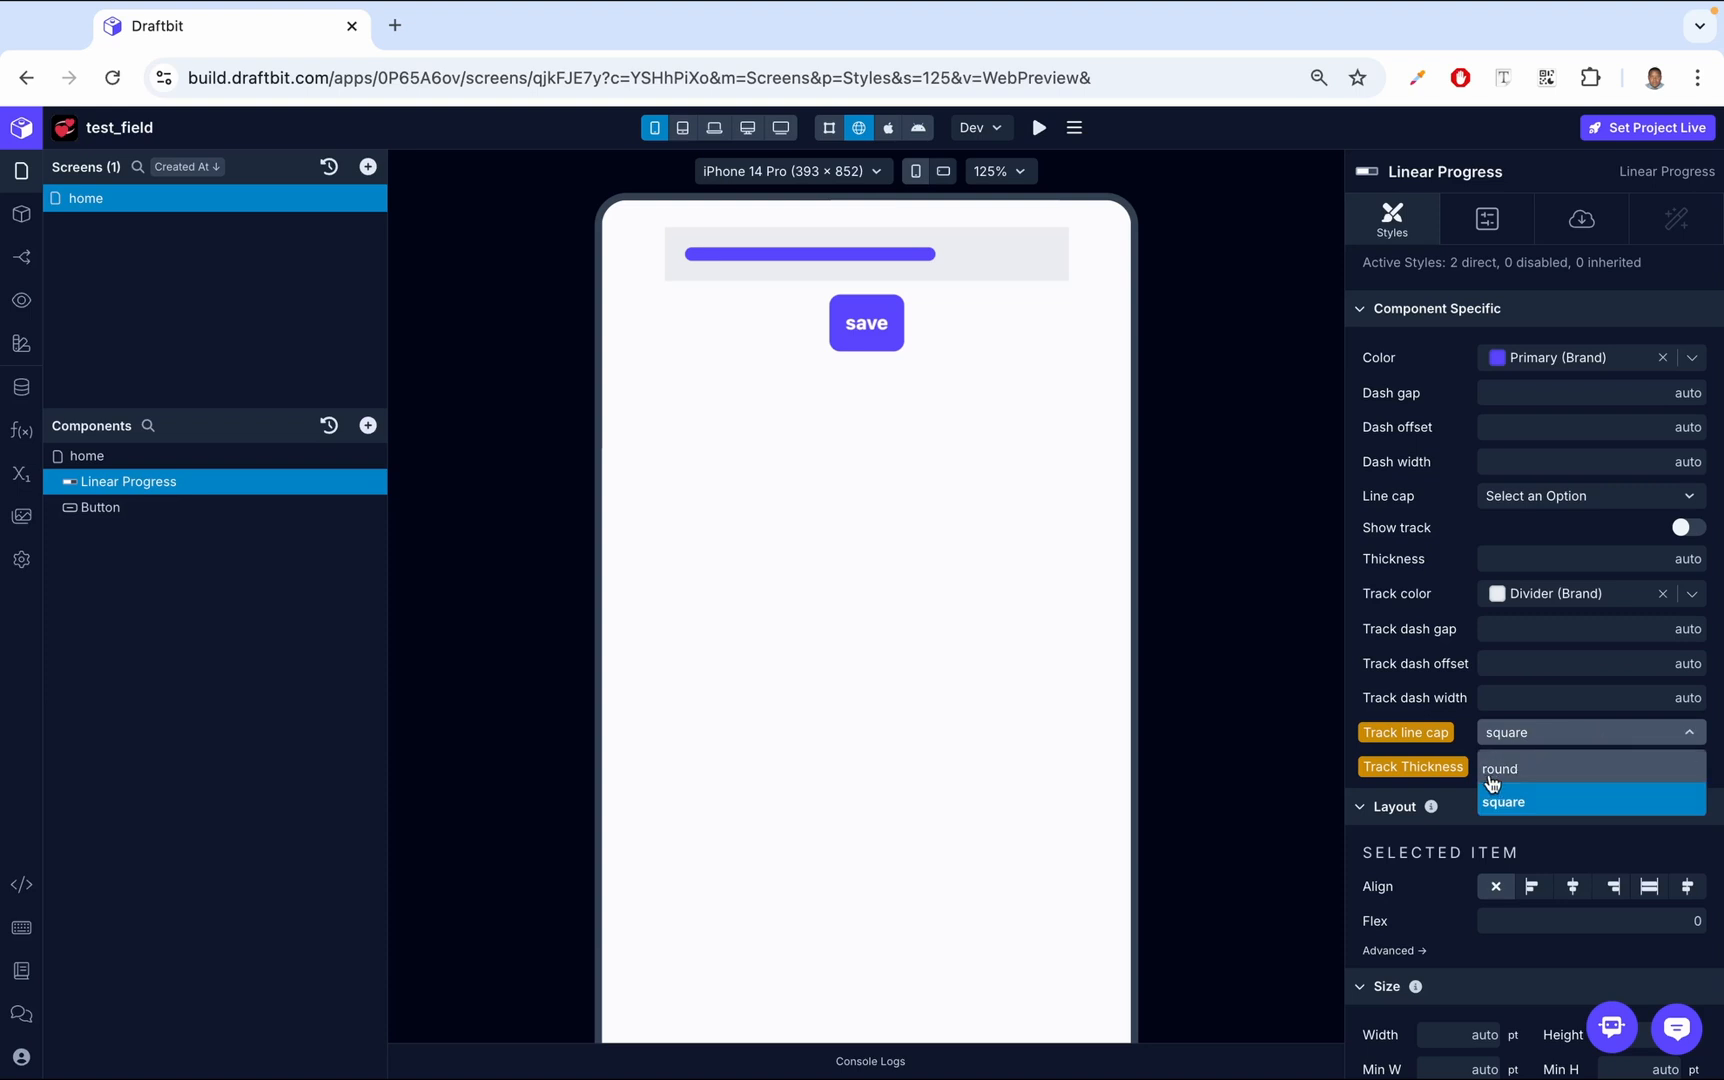
pyautogui.click(1492, 782)
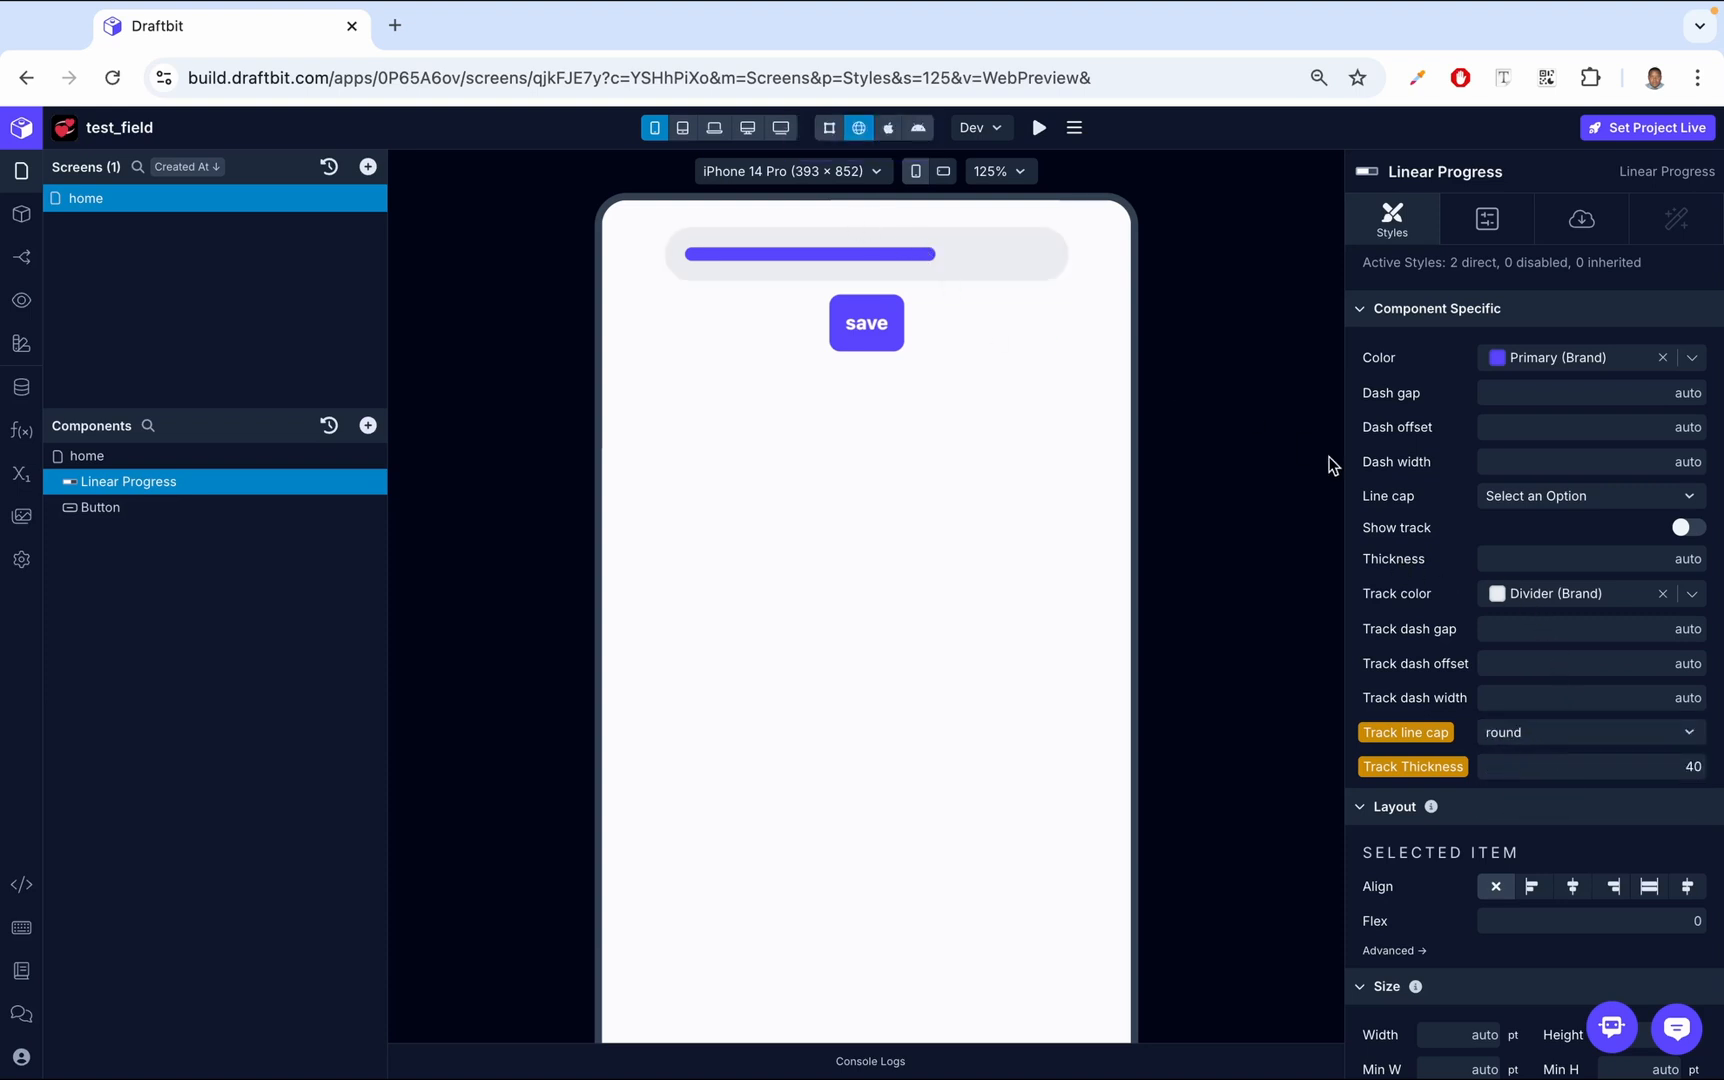
pyautogui.click(1522, 558)
pyautogui.write('30')
pyautogui.press('Return')
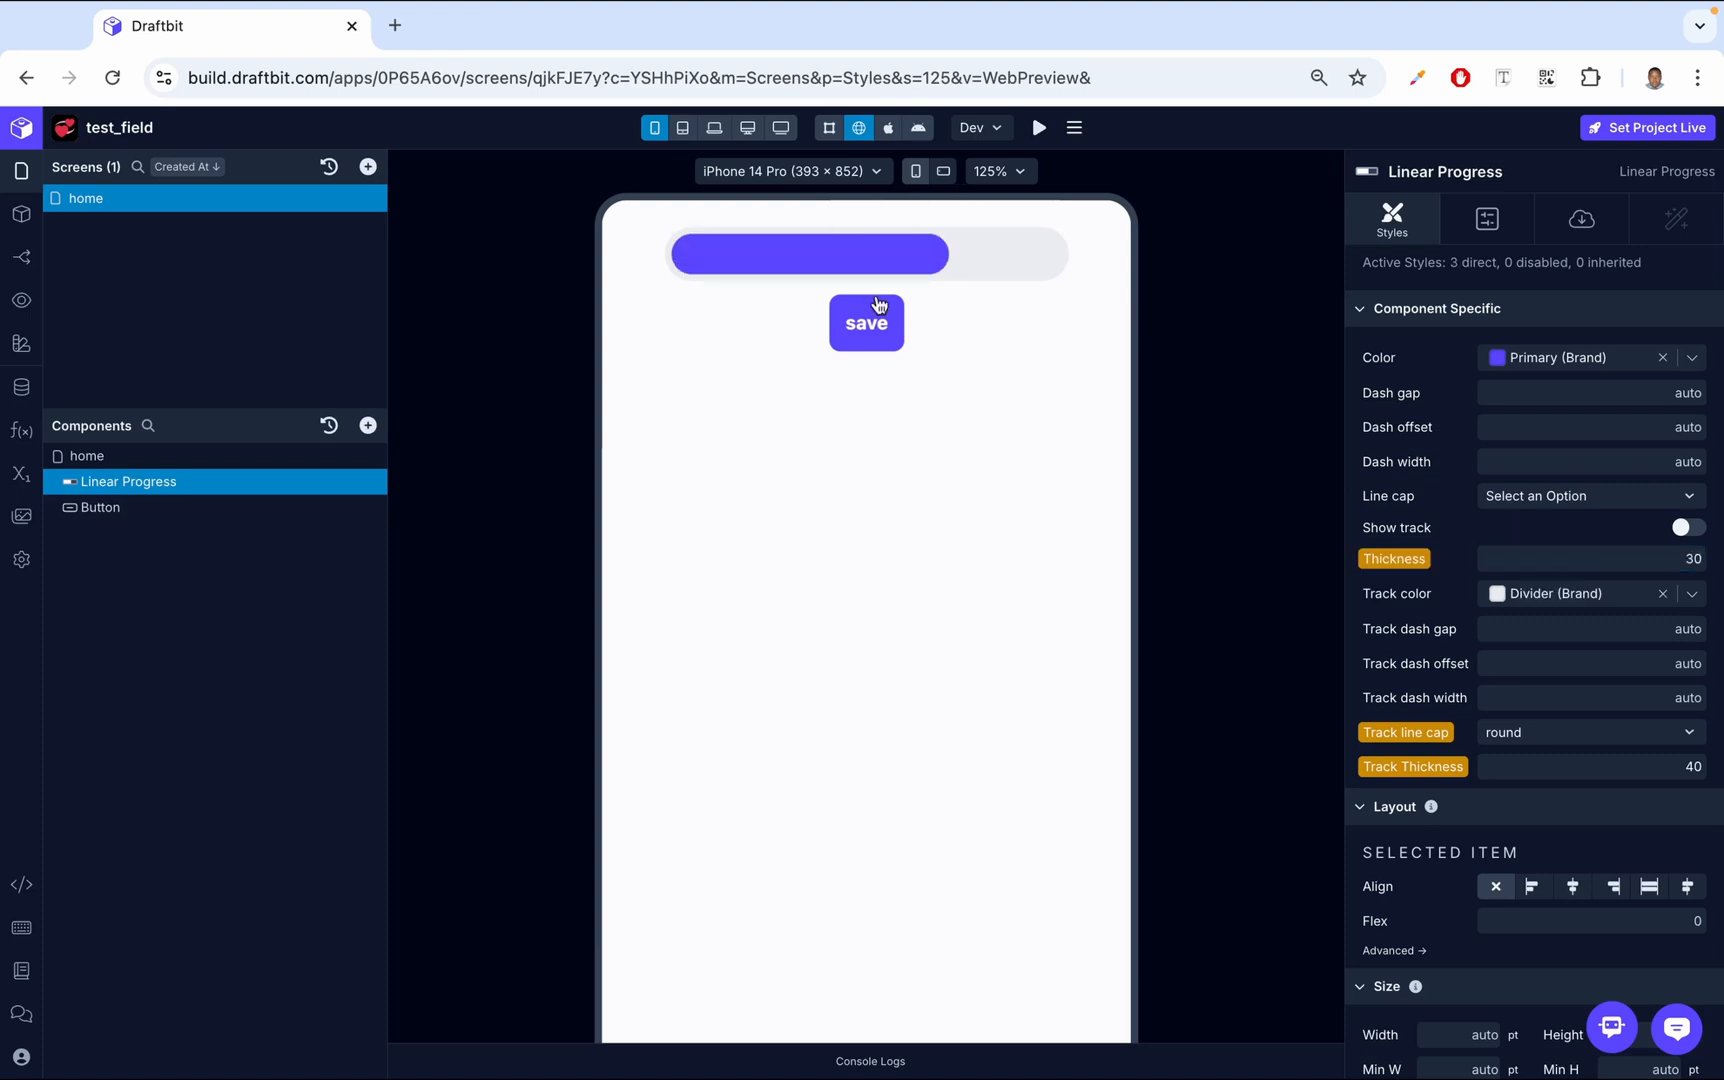
pyautogui.scroll(-1, 1274, 524)
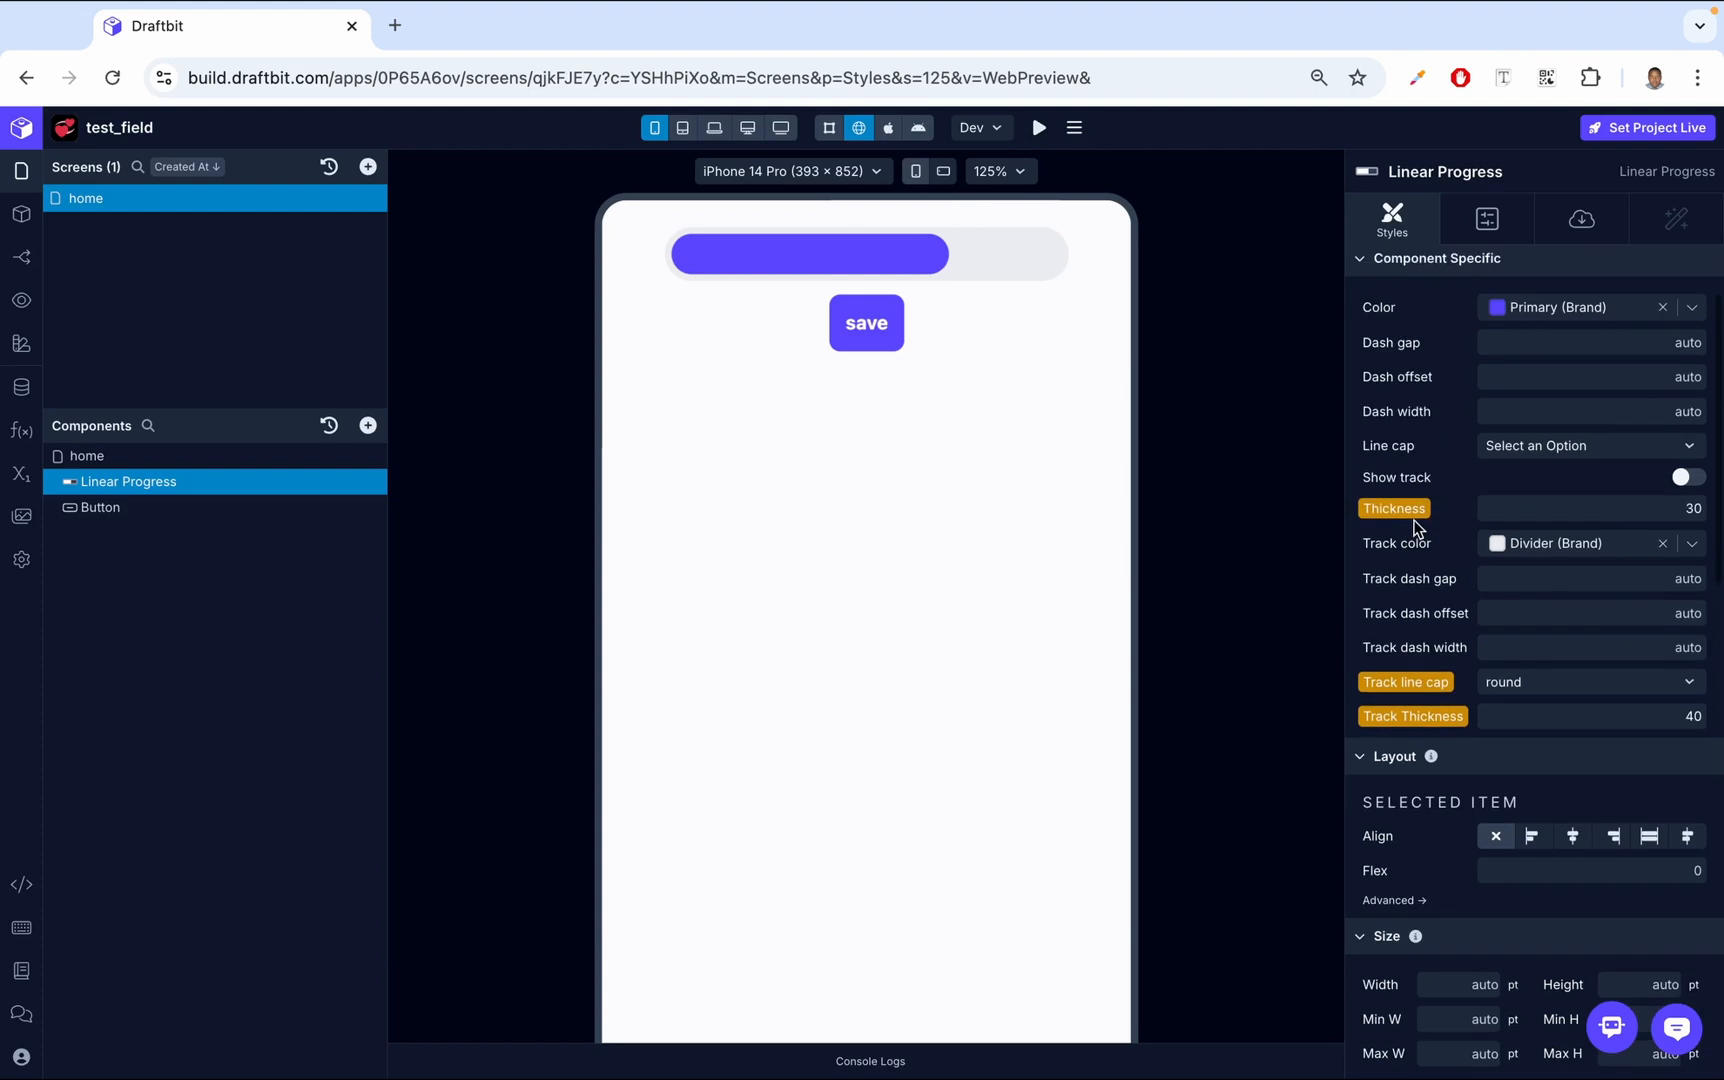
pyautogui.scroll(3, 1415, 527)
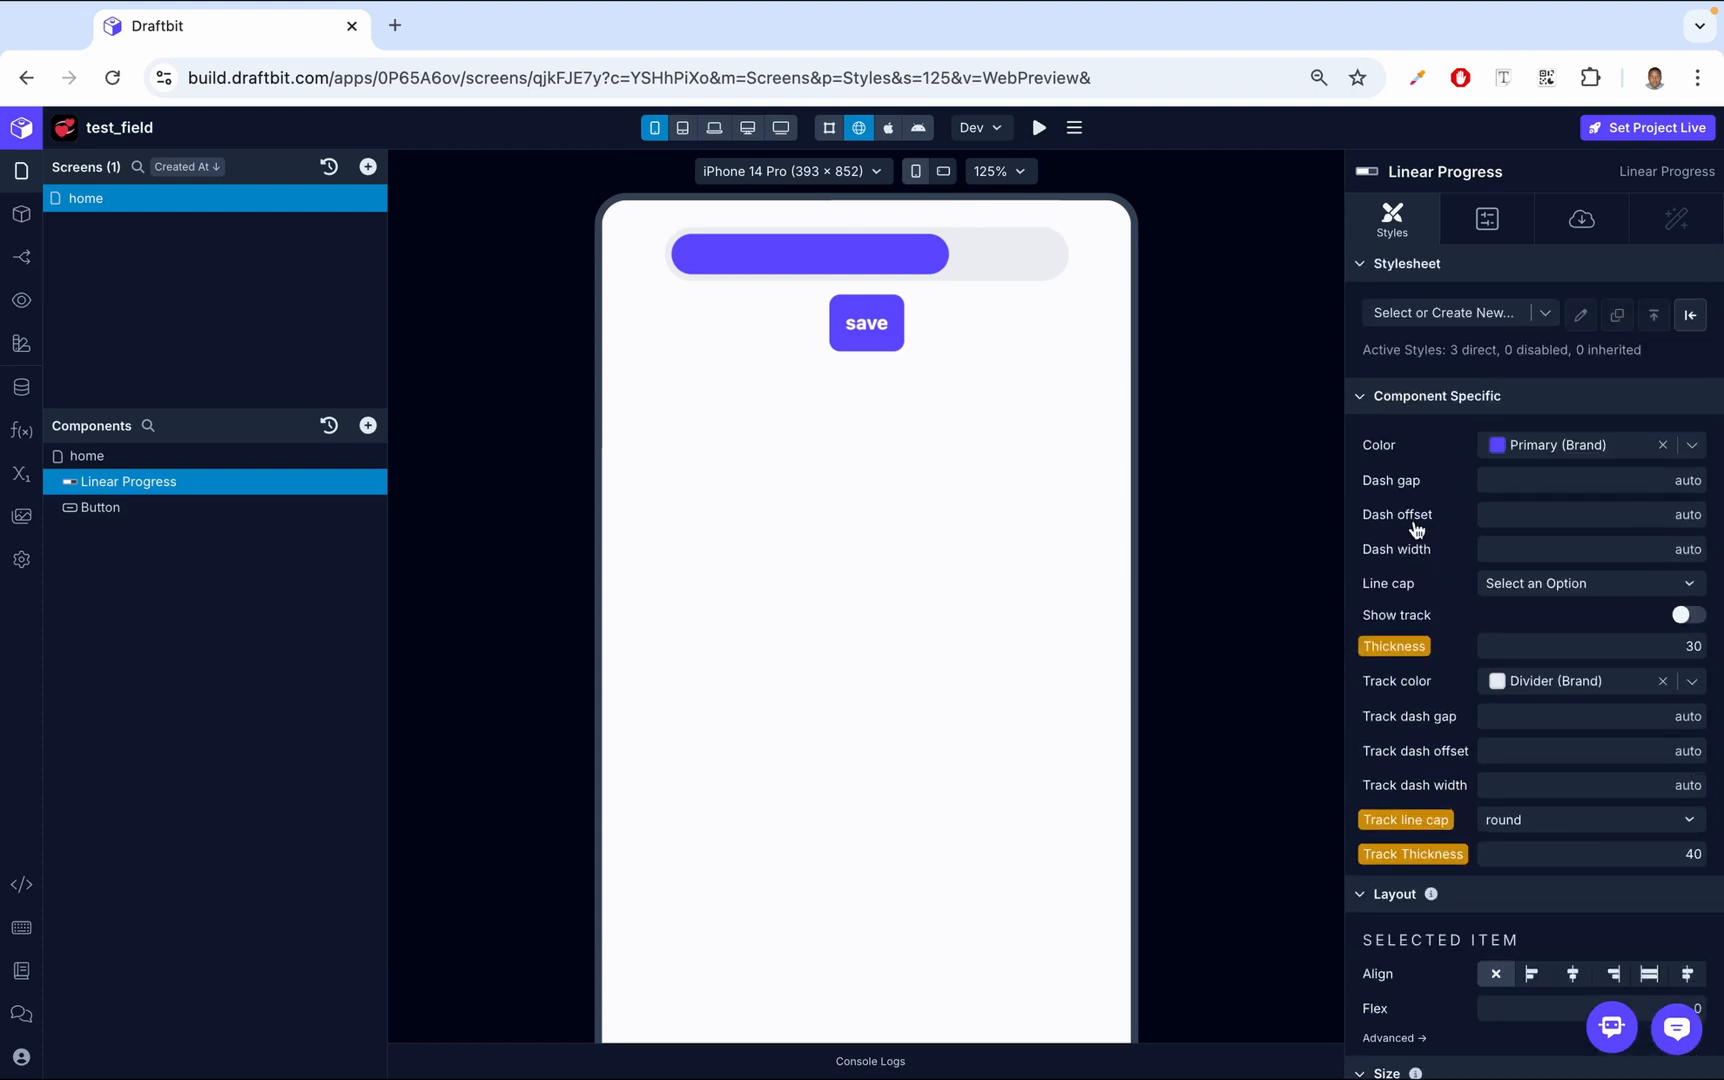